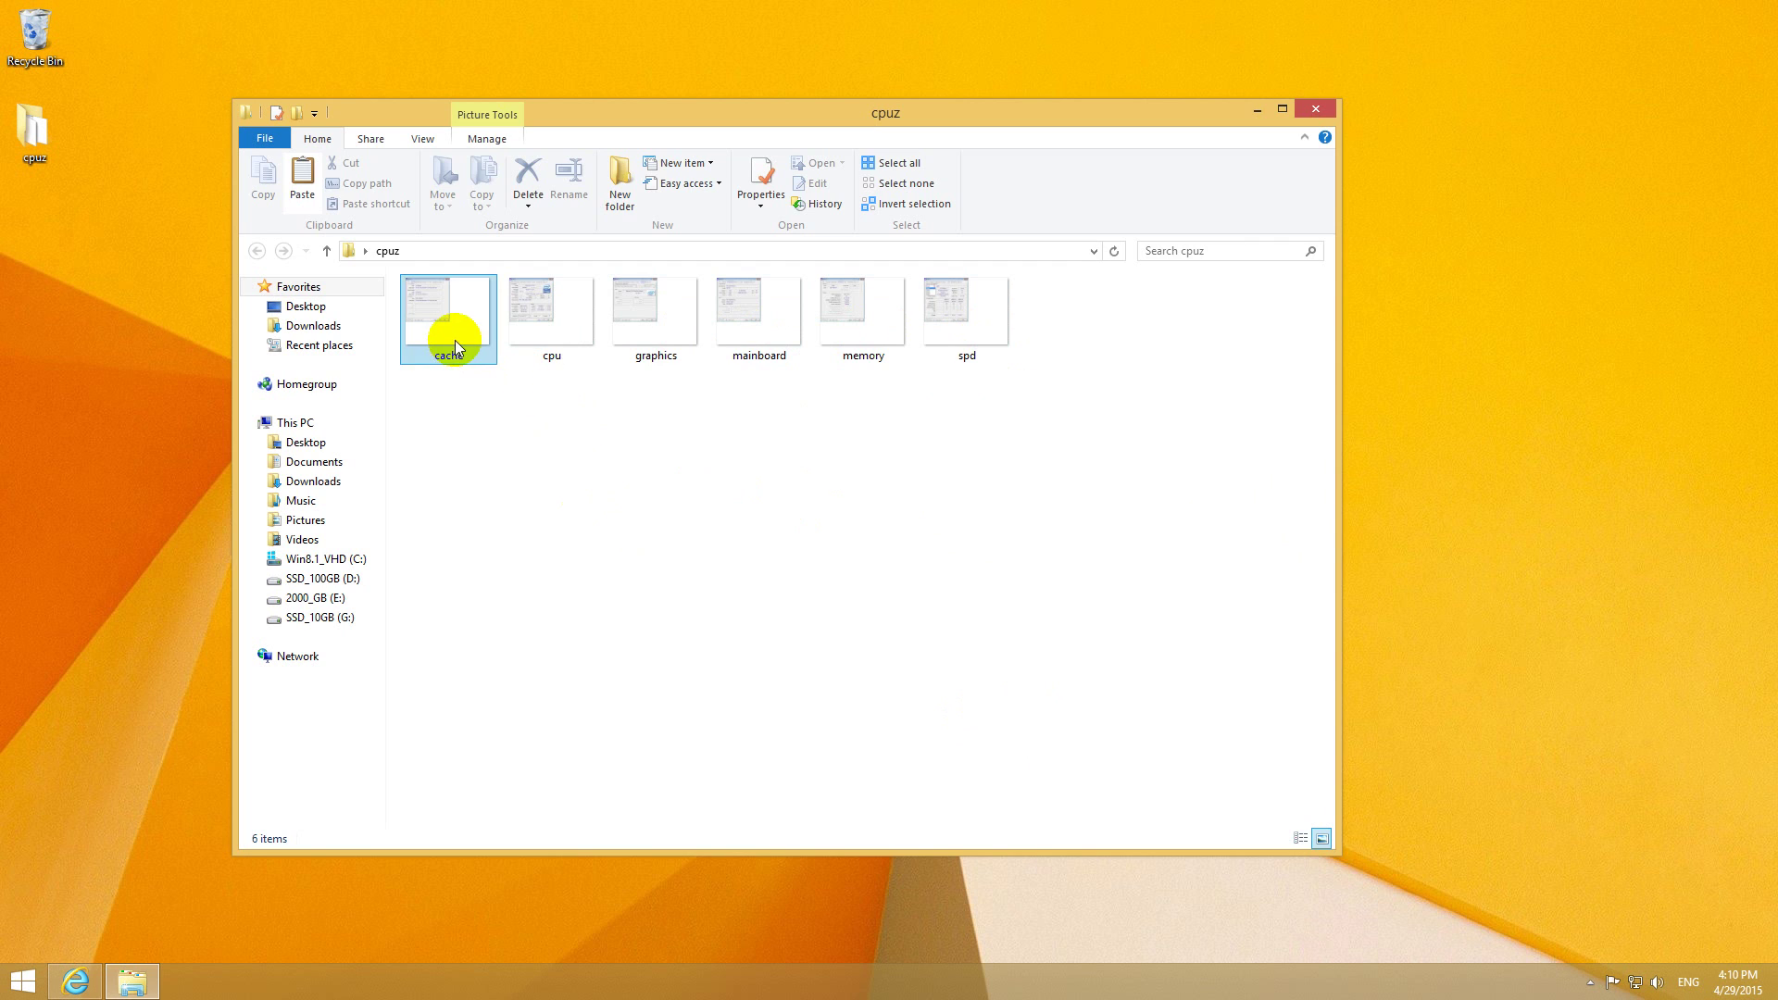
Open cache.png in FastStone, glance ahead to graphics.png, then return to cache.png
{"action": "double_click", "coordinate": [454, 341]}
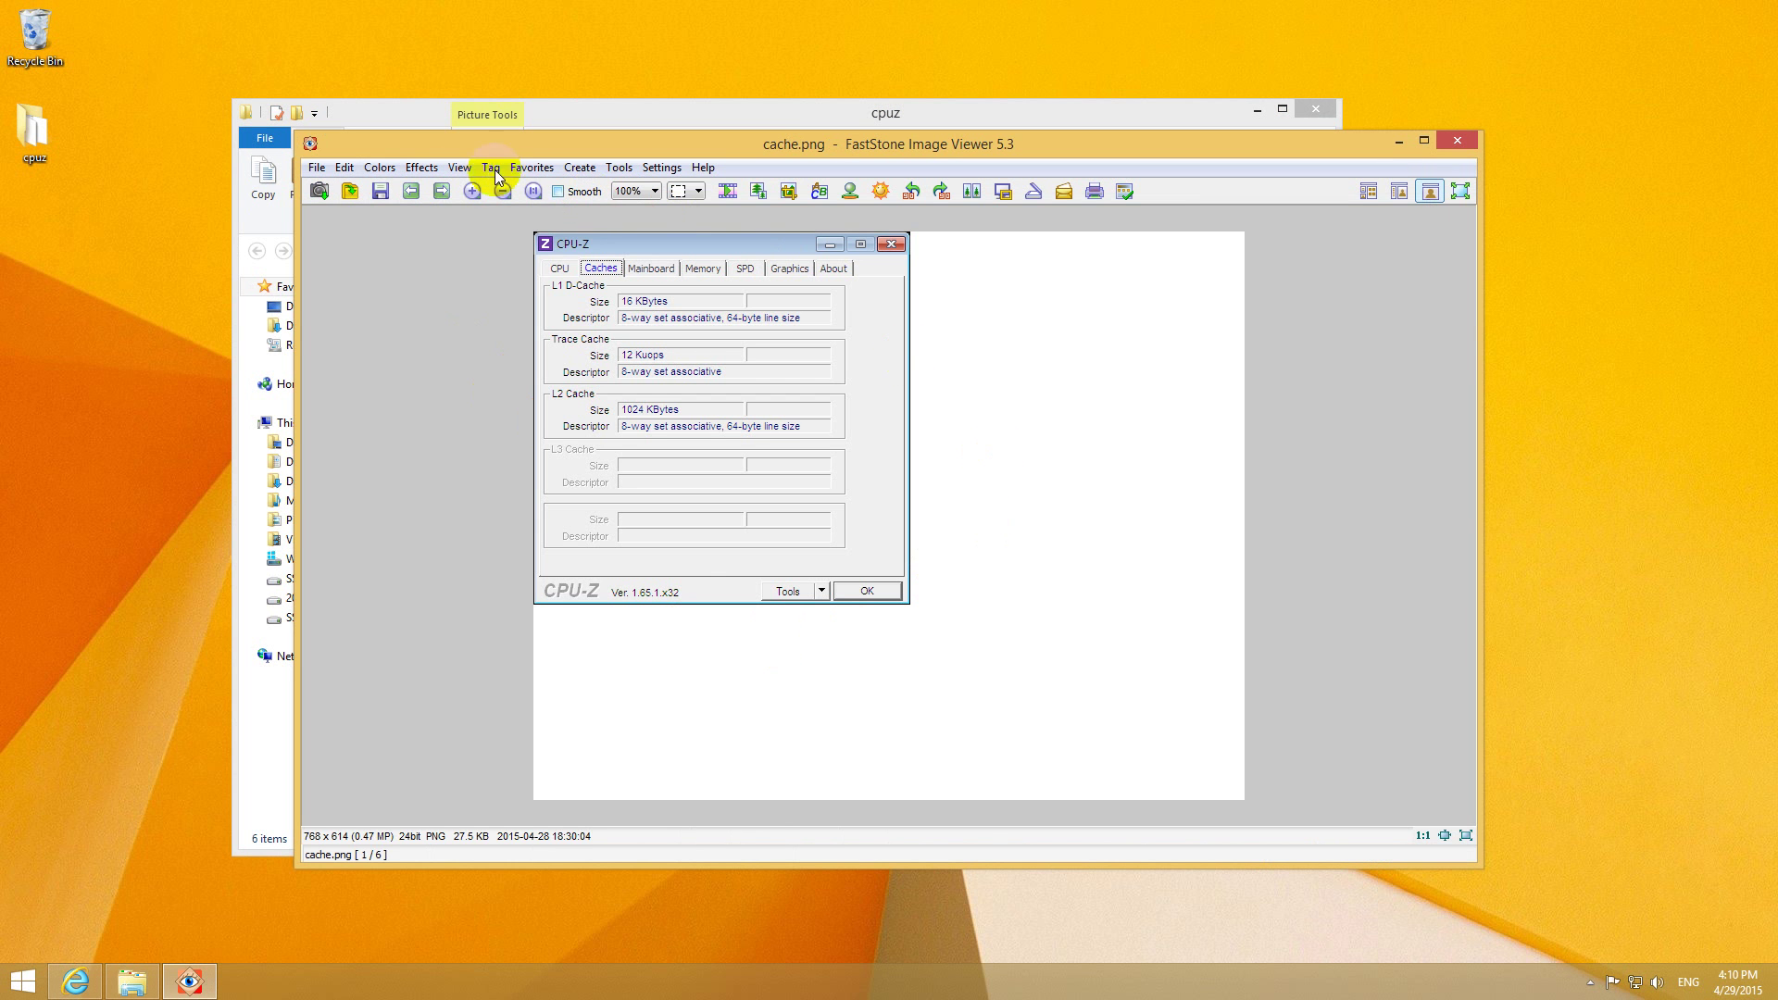
{"action": "left_click", "coordinate": [441, 192]}
{"action": "left_click", "coordinate": [438, 191]}
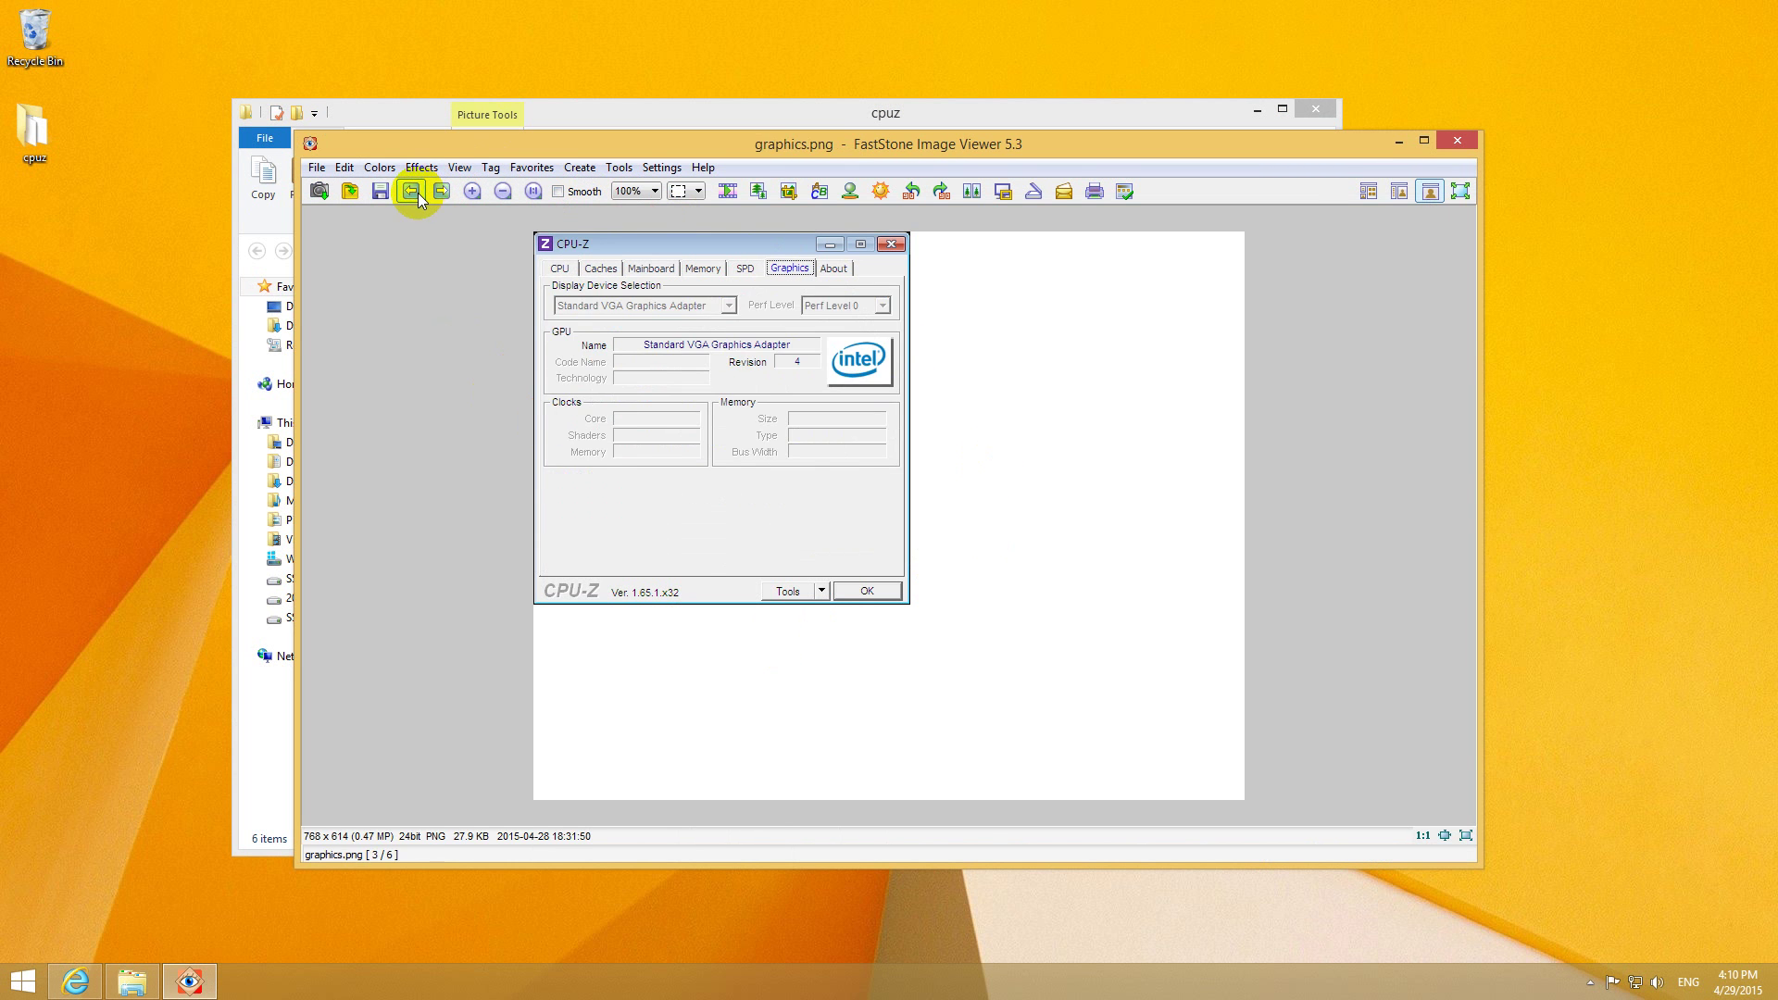
{"action": "left_click", "coordinate": [418, 192]}
{"action": "left_click", "coordinate": [418, 192]}
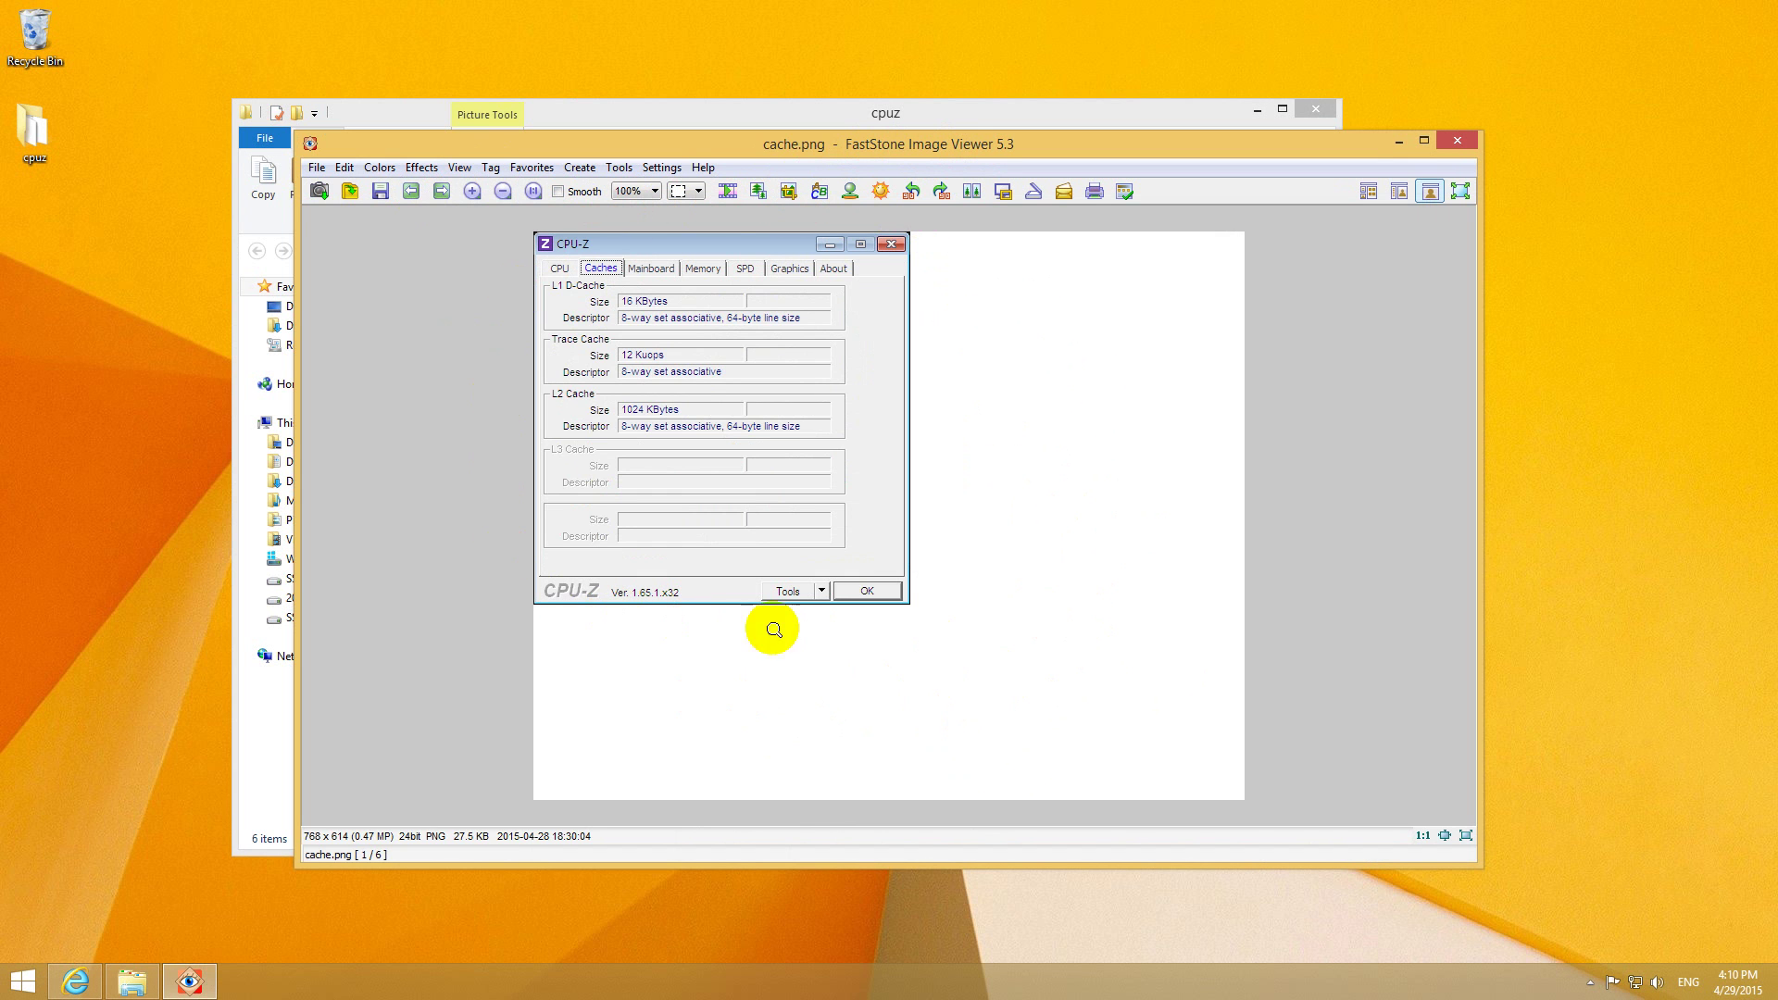
Step forward through the cpuz screenshots from cpu.png to spd.png
{"action": "left_click", "coordinate": [446, 191]}
{"action": "left_click", "coordinate": [446, 191]}
{"action": "left_click", "coordinate": [446, 191]}
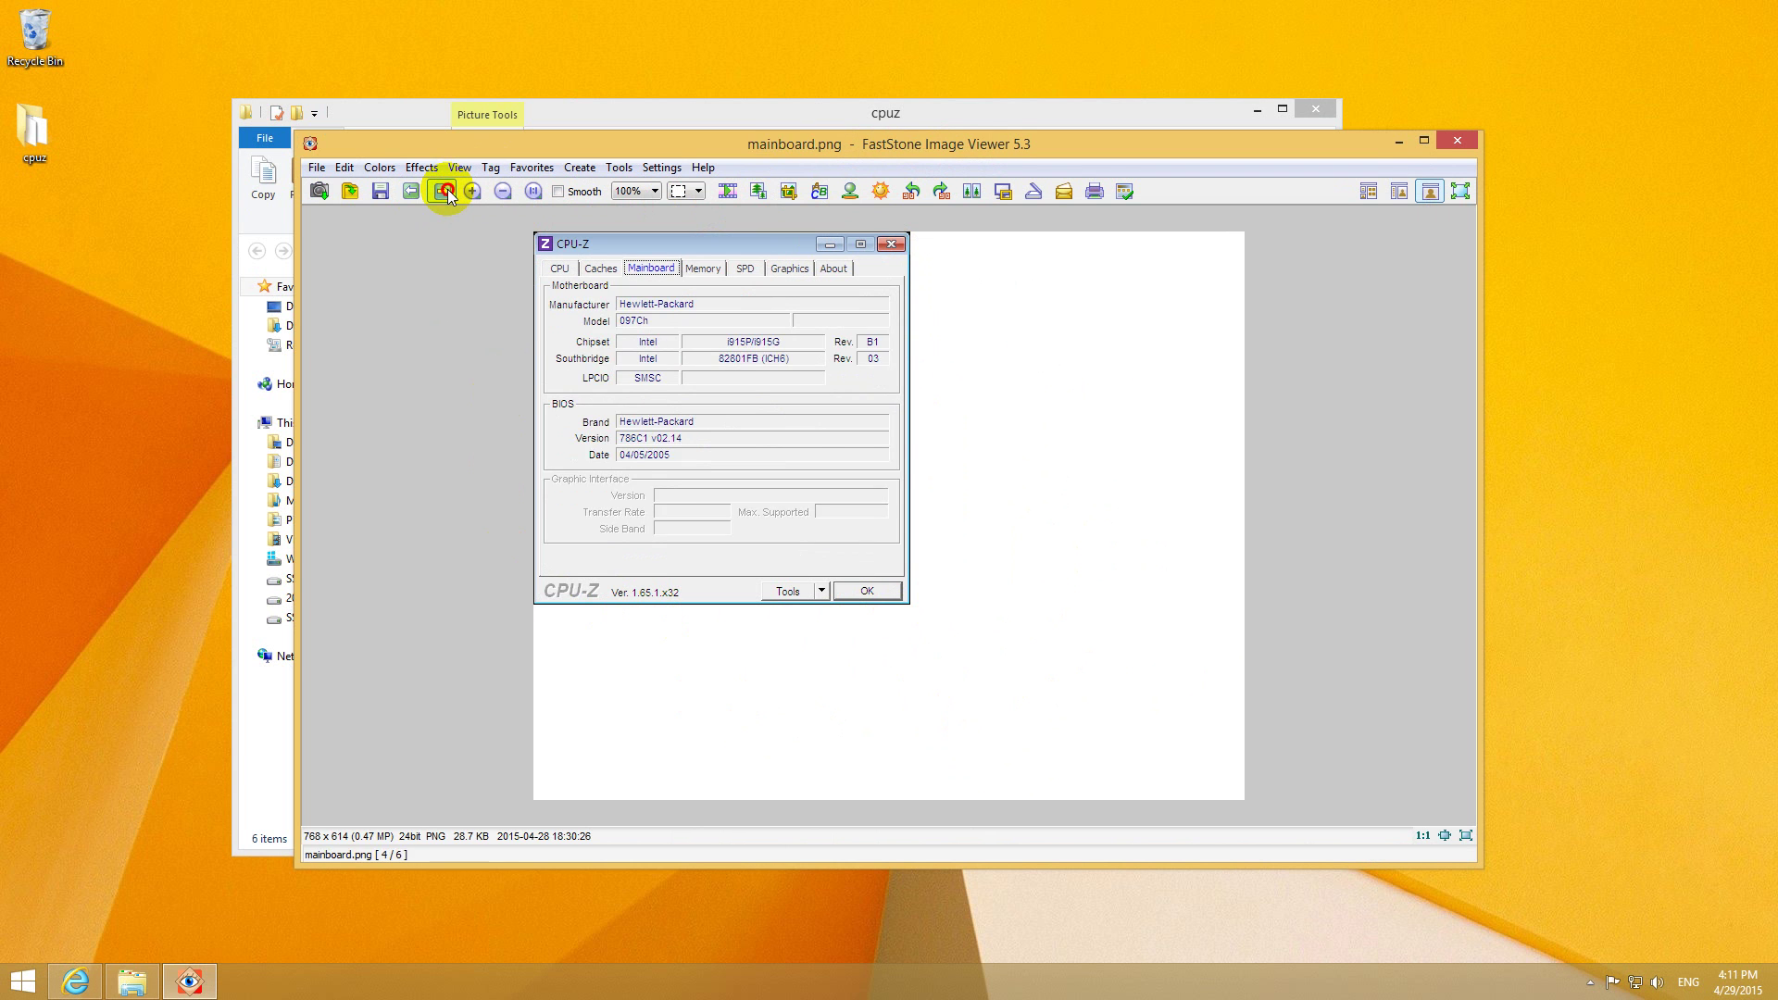
{"action": "left_click", "coordinate": [445, 191]}
{"action": "left_click", "coordinate": [445, 191]}
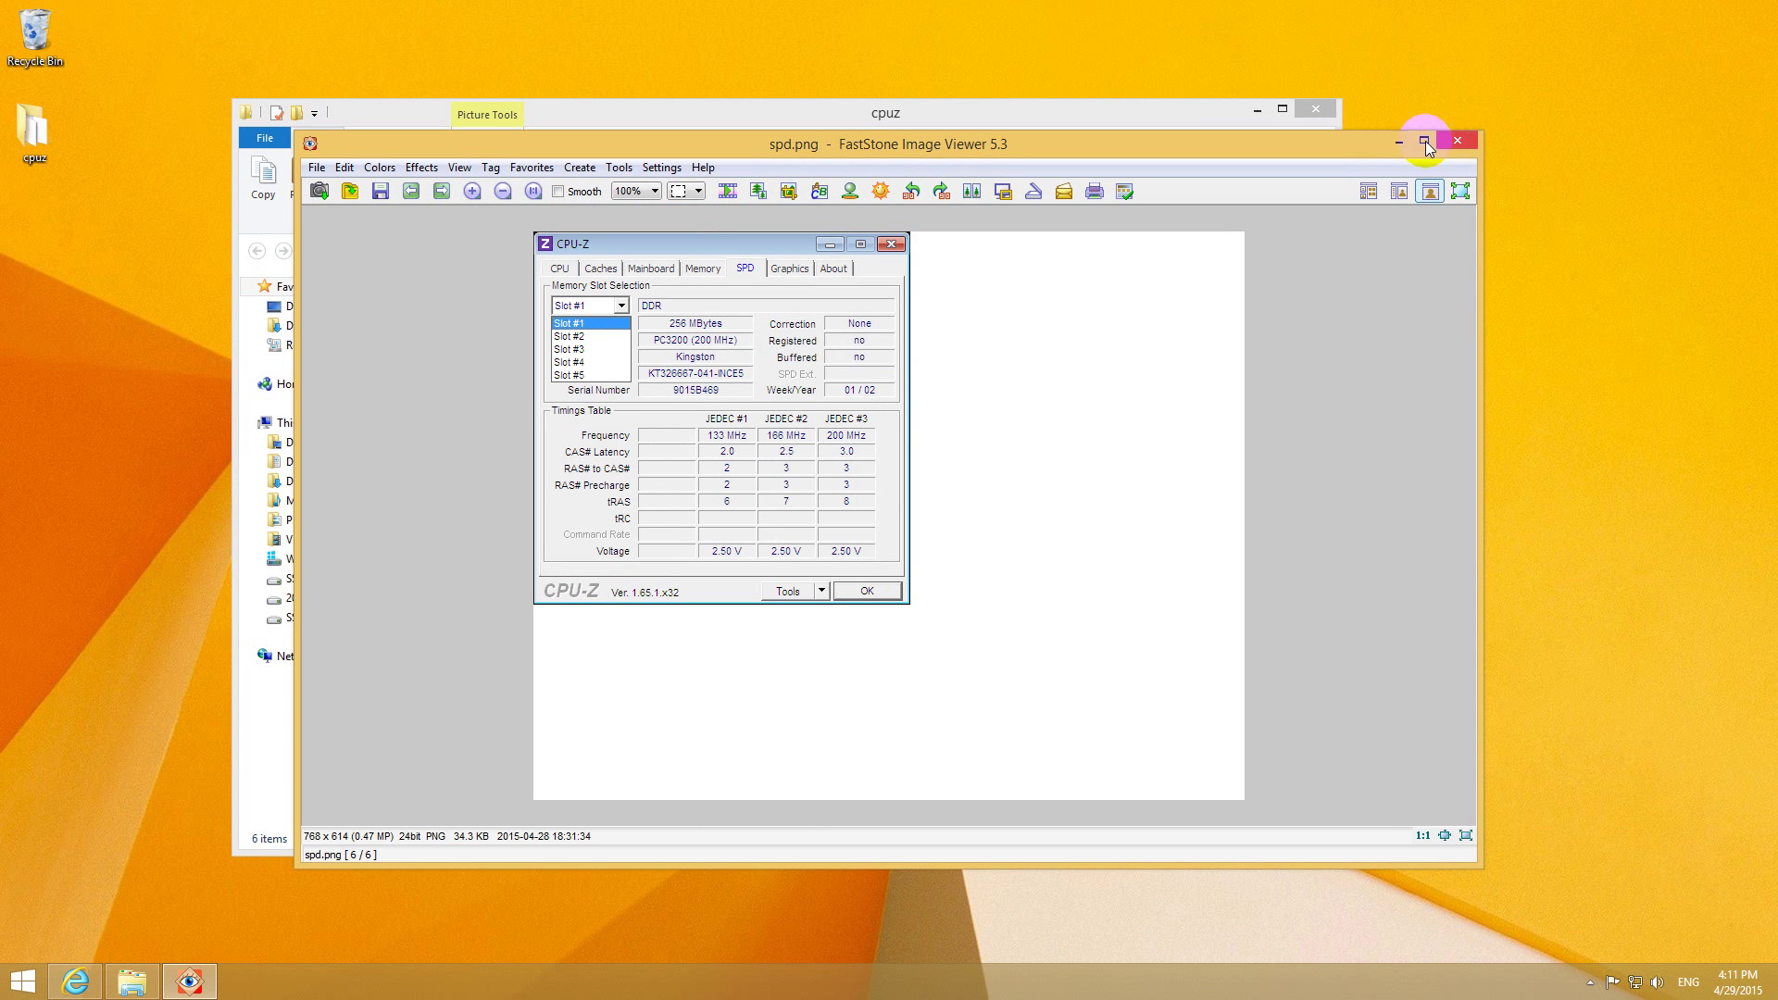
Switch to thumbnail browser mode and marquee-select all six cpuz PNG thumbnails
{"action": "left_click_drag", "start_coordinate": [1288, 145], "coordinate": [1343, 156]}
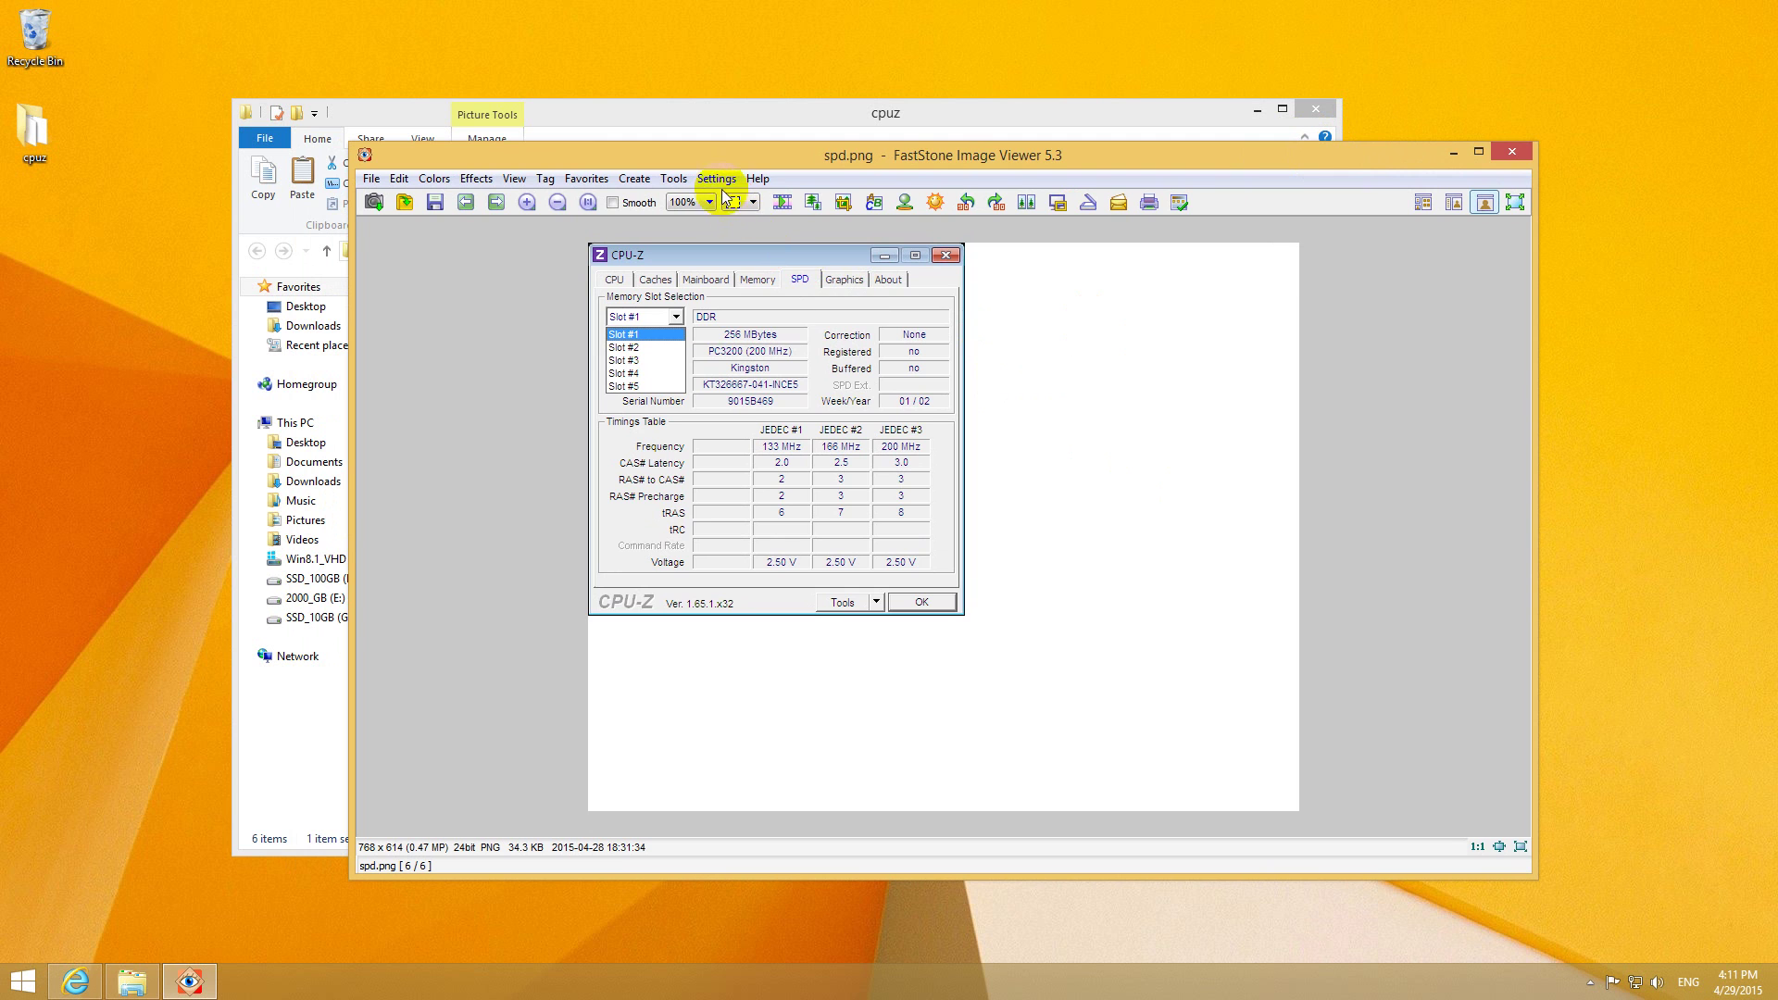
{"action": "double_click", "coordinate": [968, 281]}
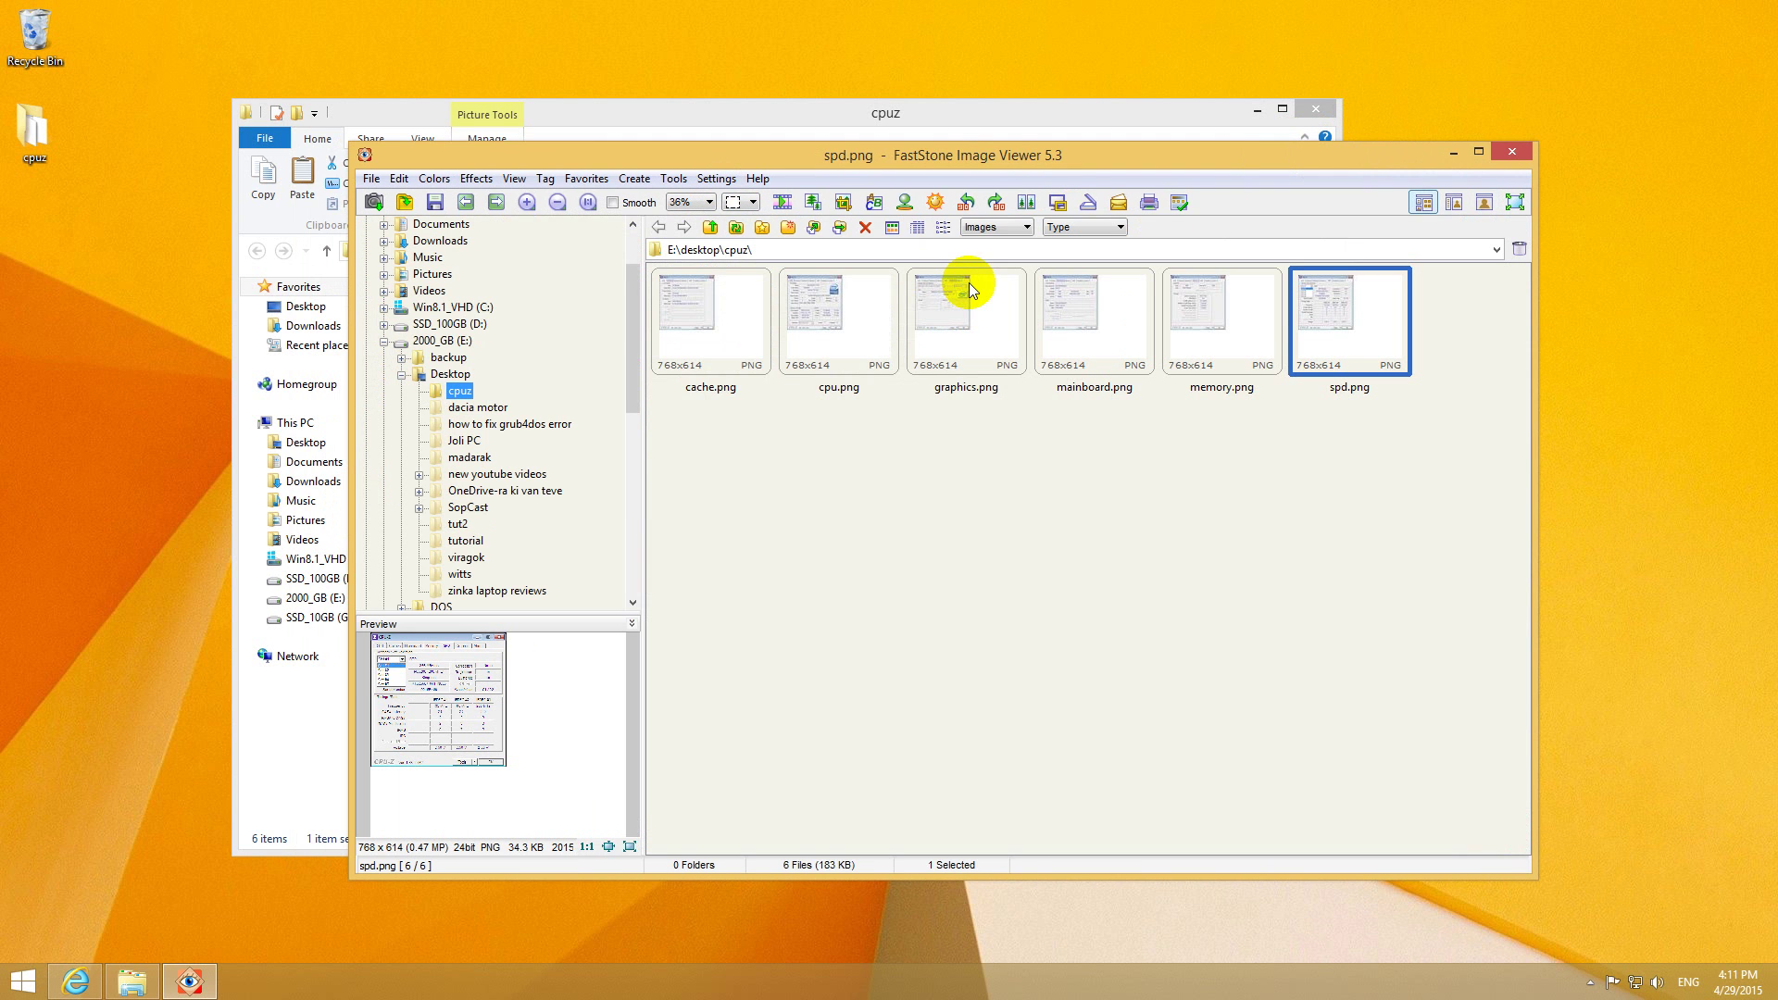
{"action": "left_click_drag", "start_coordinate": [1433, 454], "coordinate": [626, 272]}
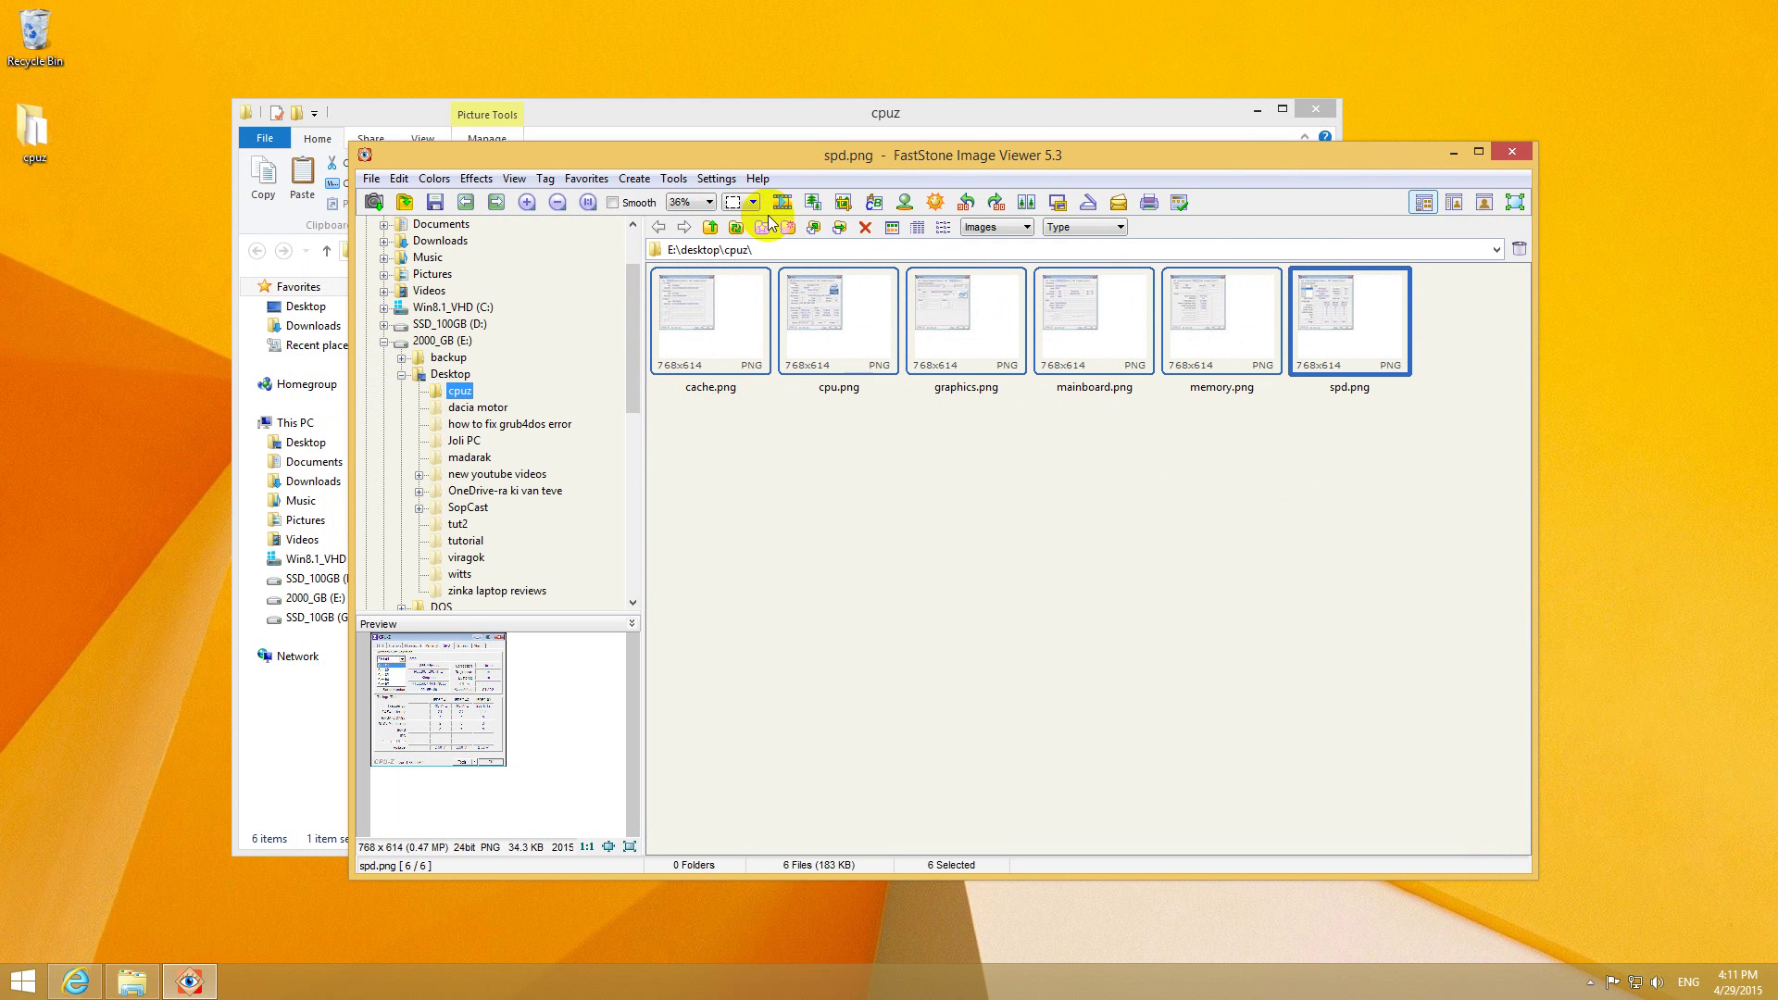
Batch convert the selected images to PNG with output folder e:\desktop\cpuz\crop
{"action": "left_click", "coordinate": [671, 180]}
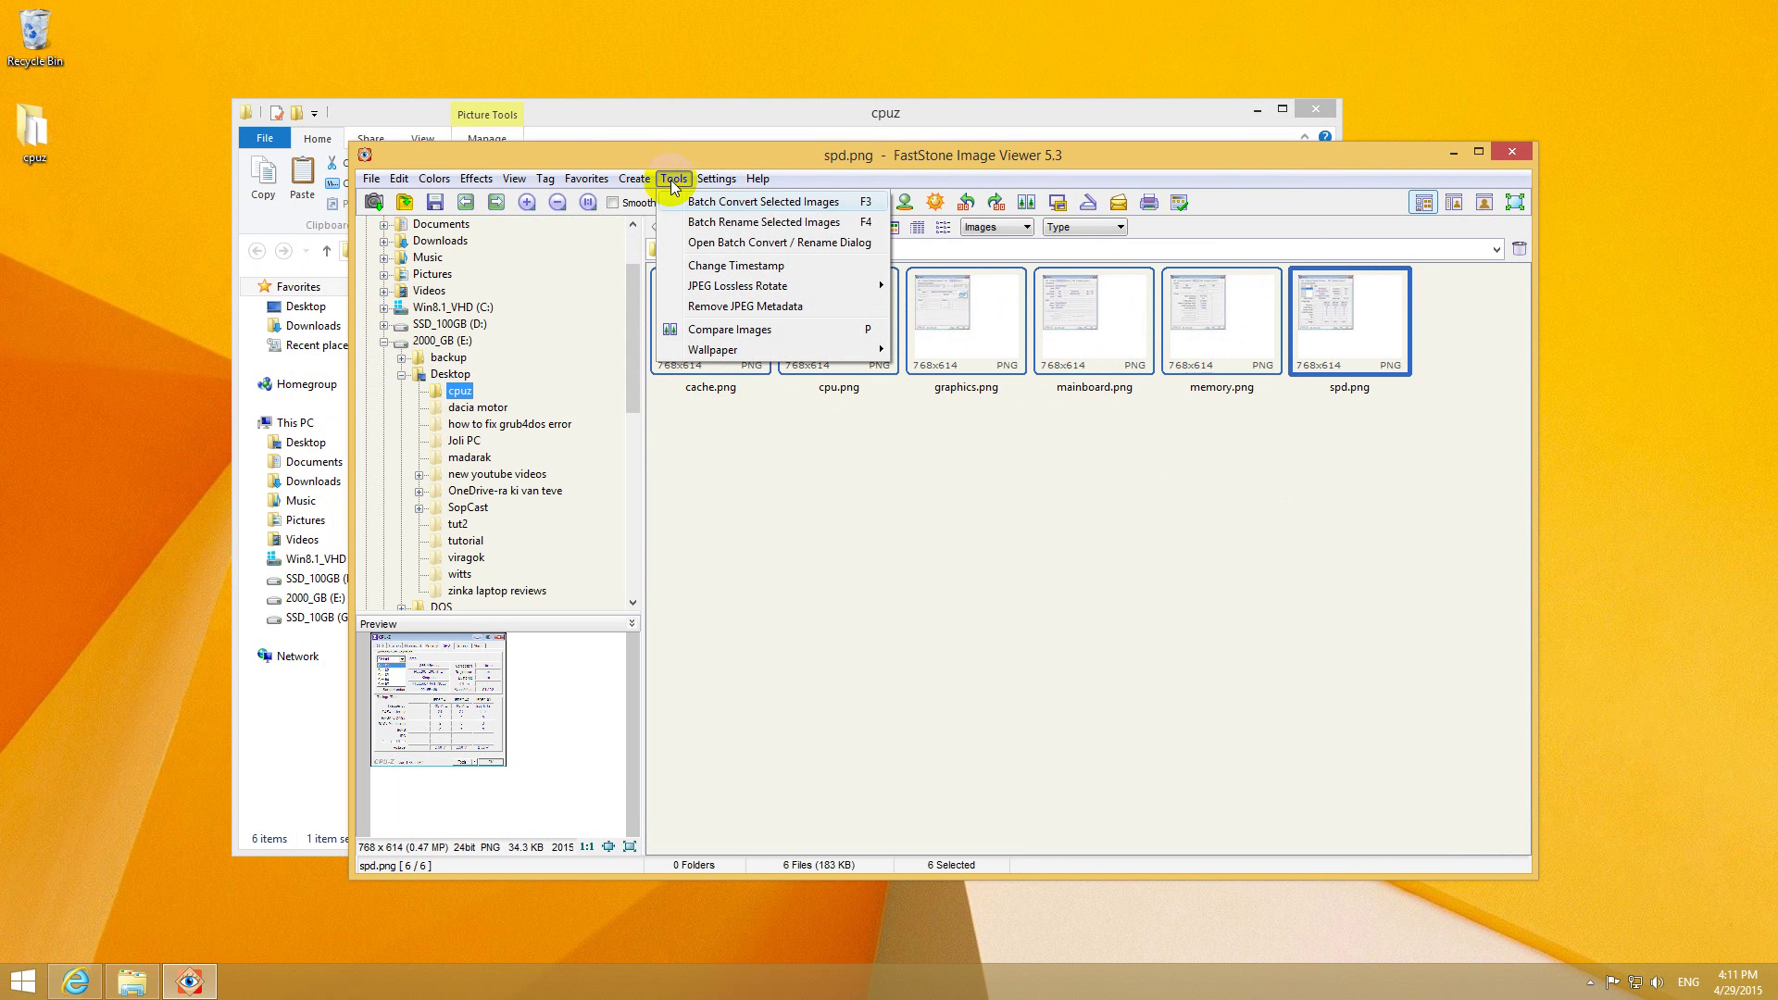
{"action": "left_click", "coordinate": [783, 203]}
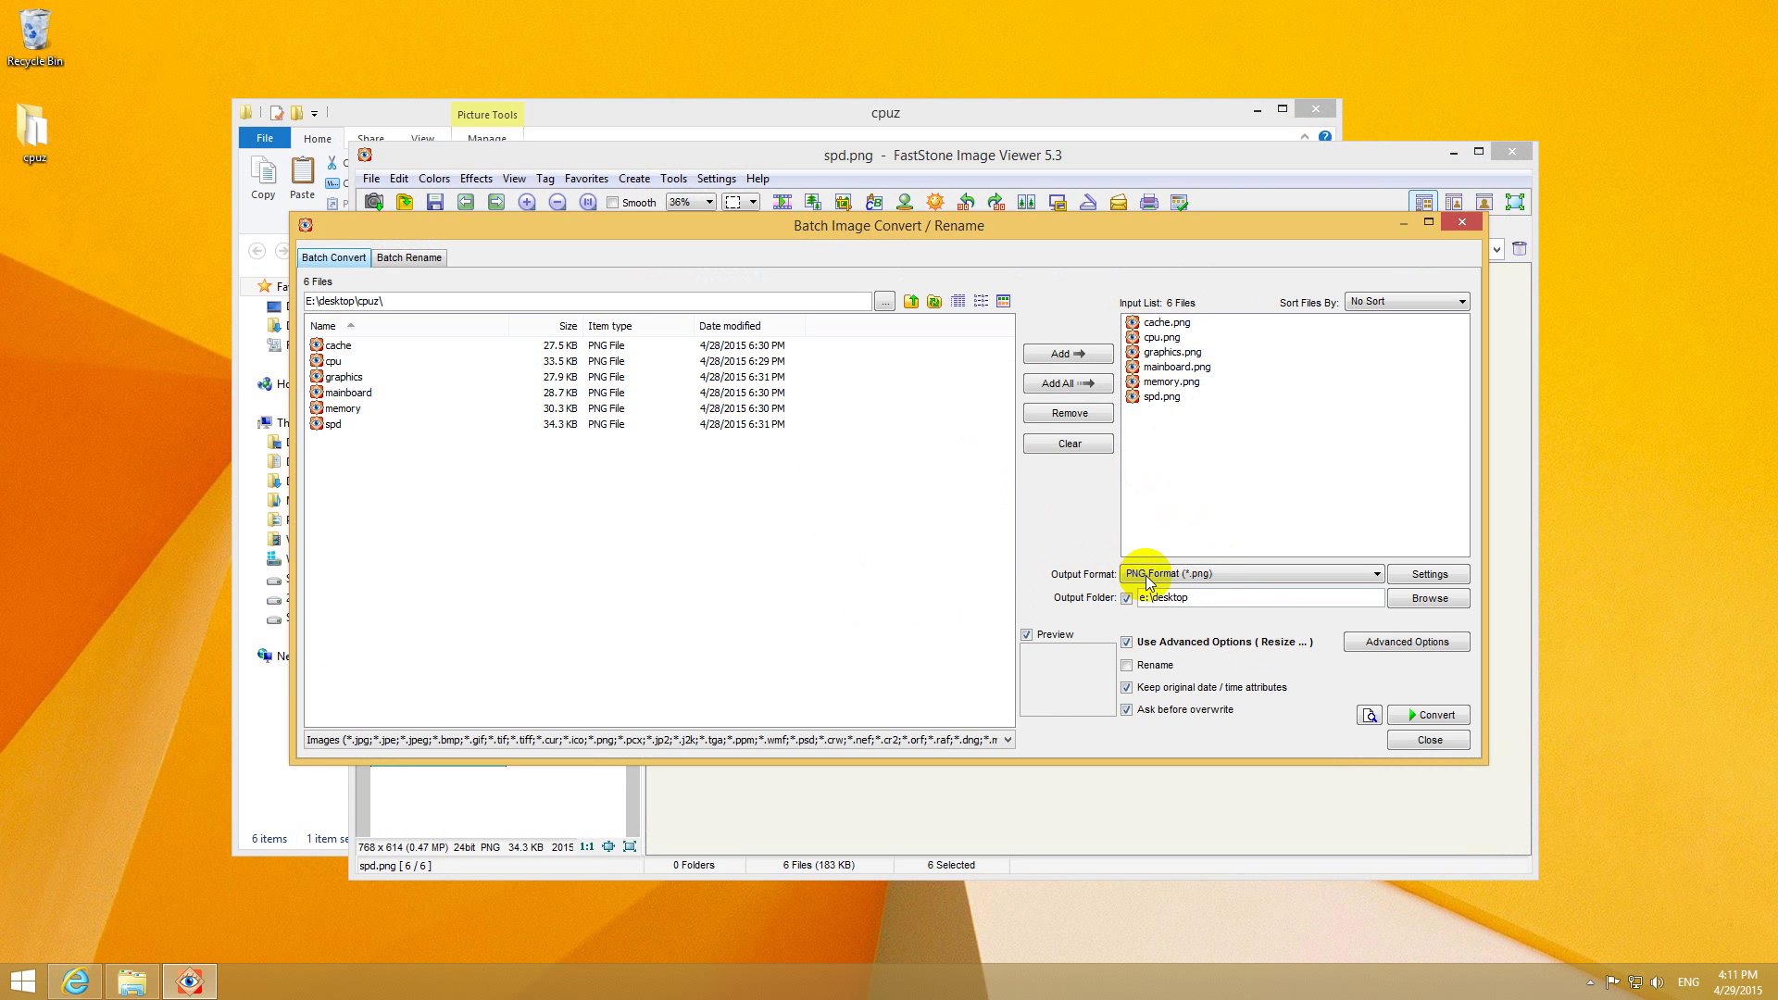
{"action": "left_click", "coordinate": [1275, 572]}
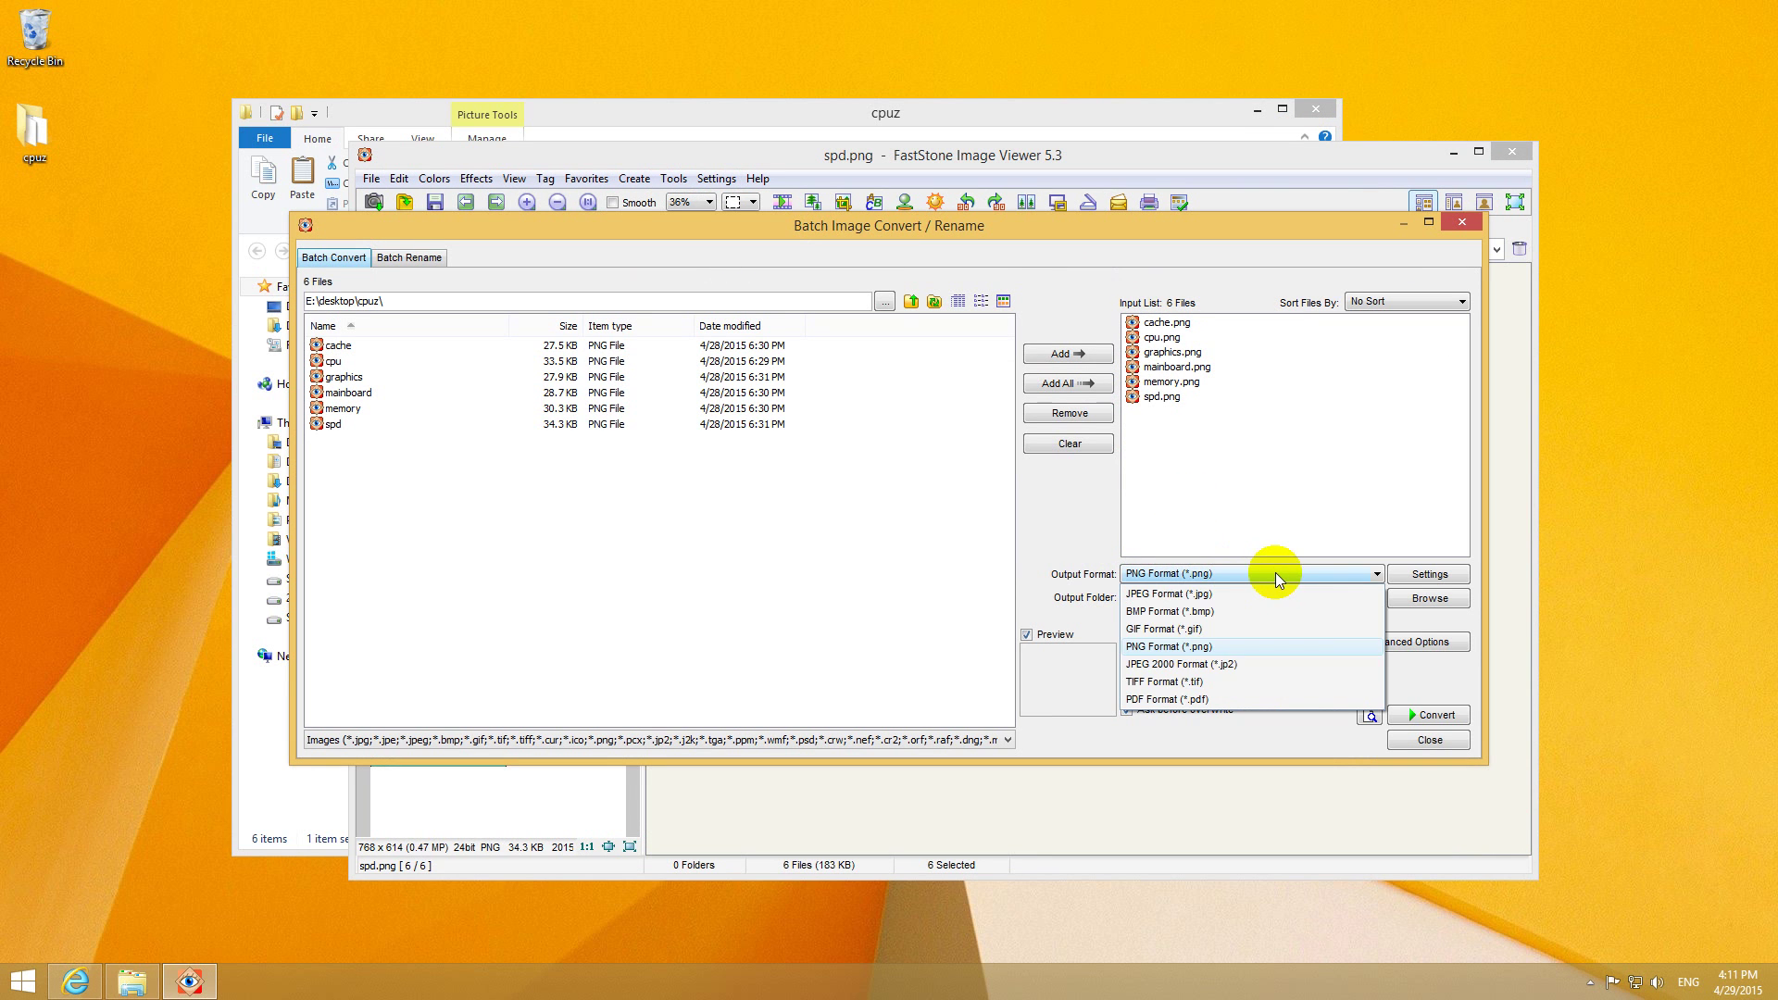
{"action": "left_click", "coordinate": [1242, 646]}
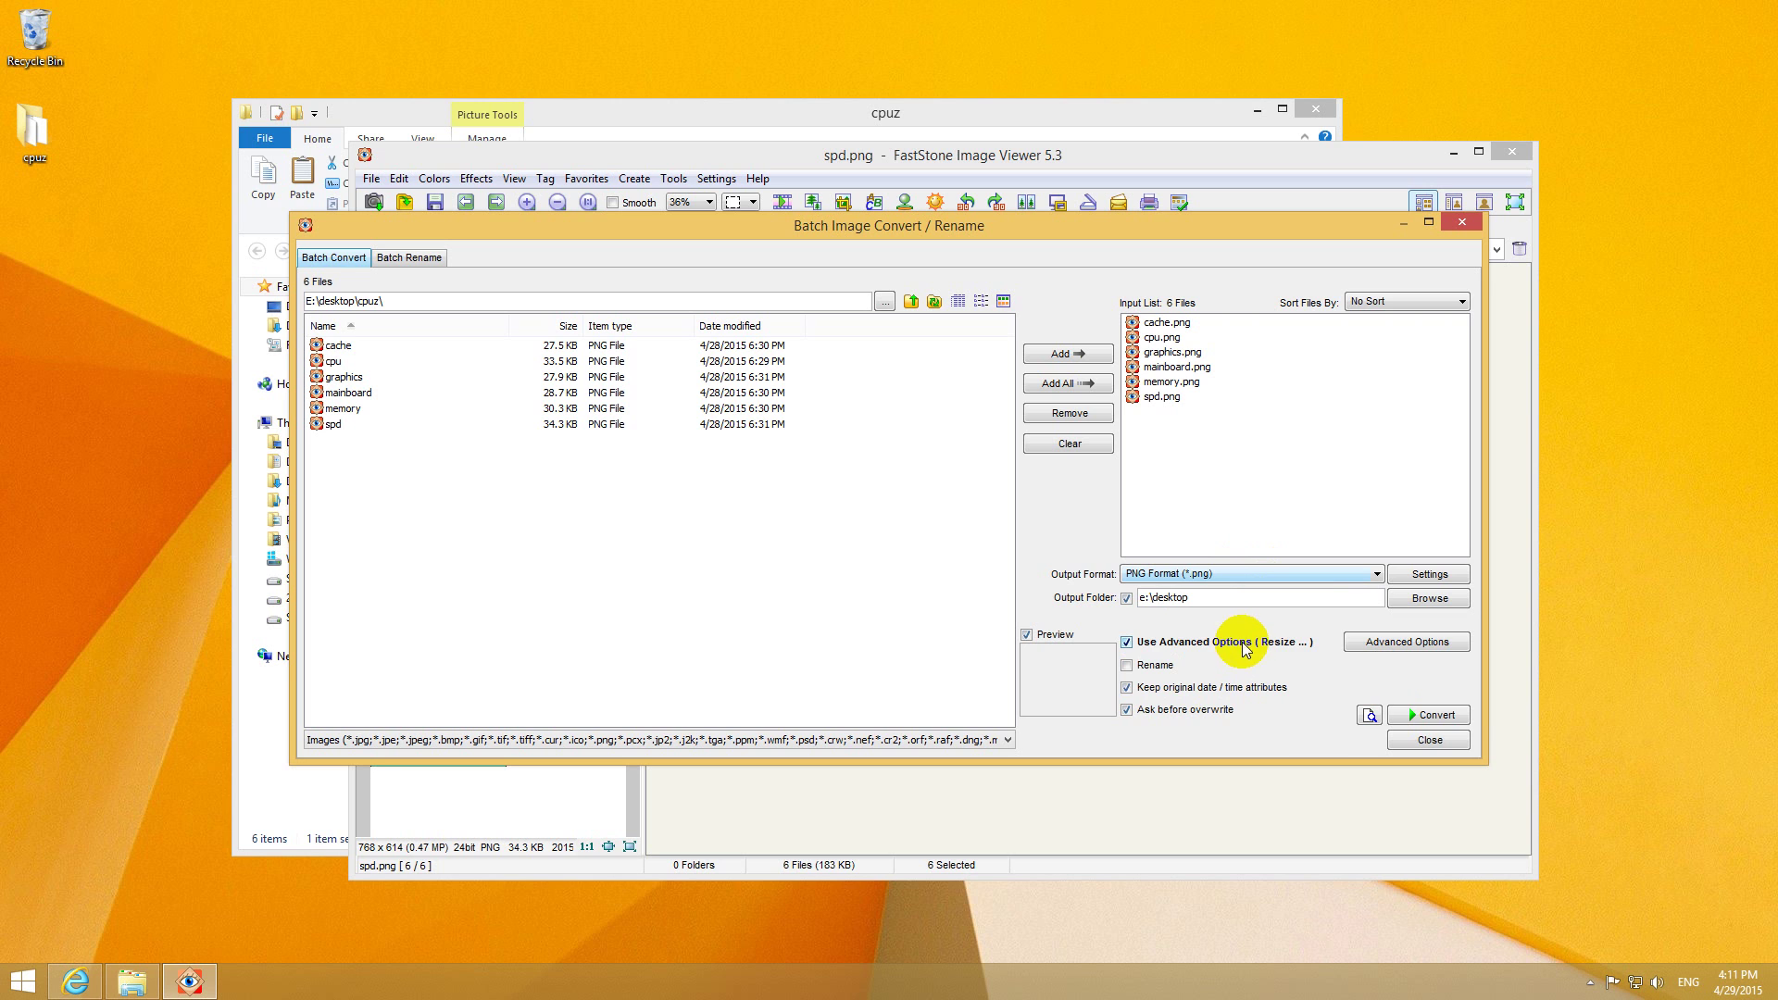
{"action": "left_click", "coordinate": [1237, 598]}
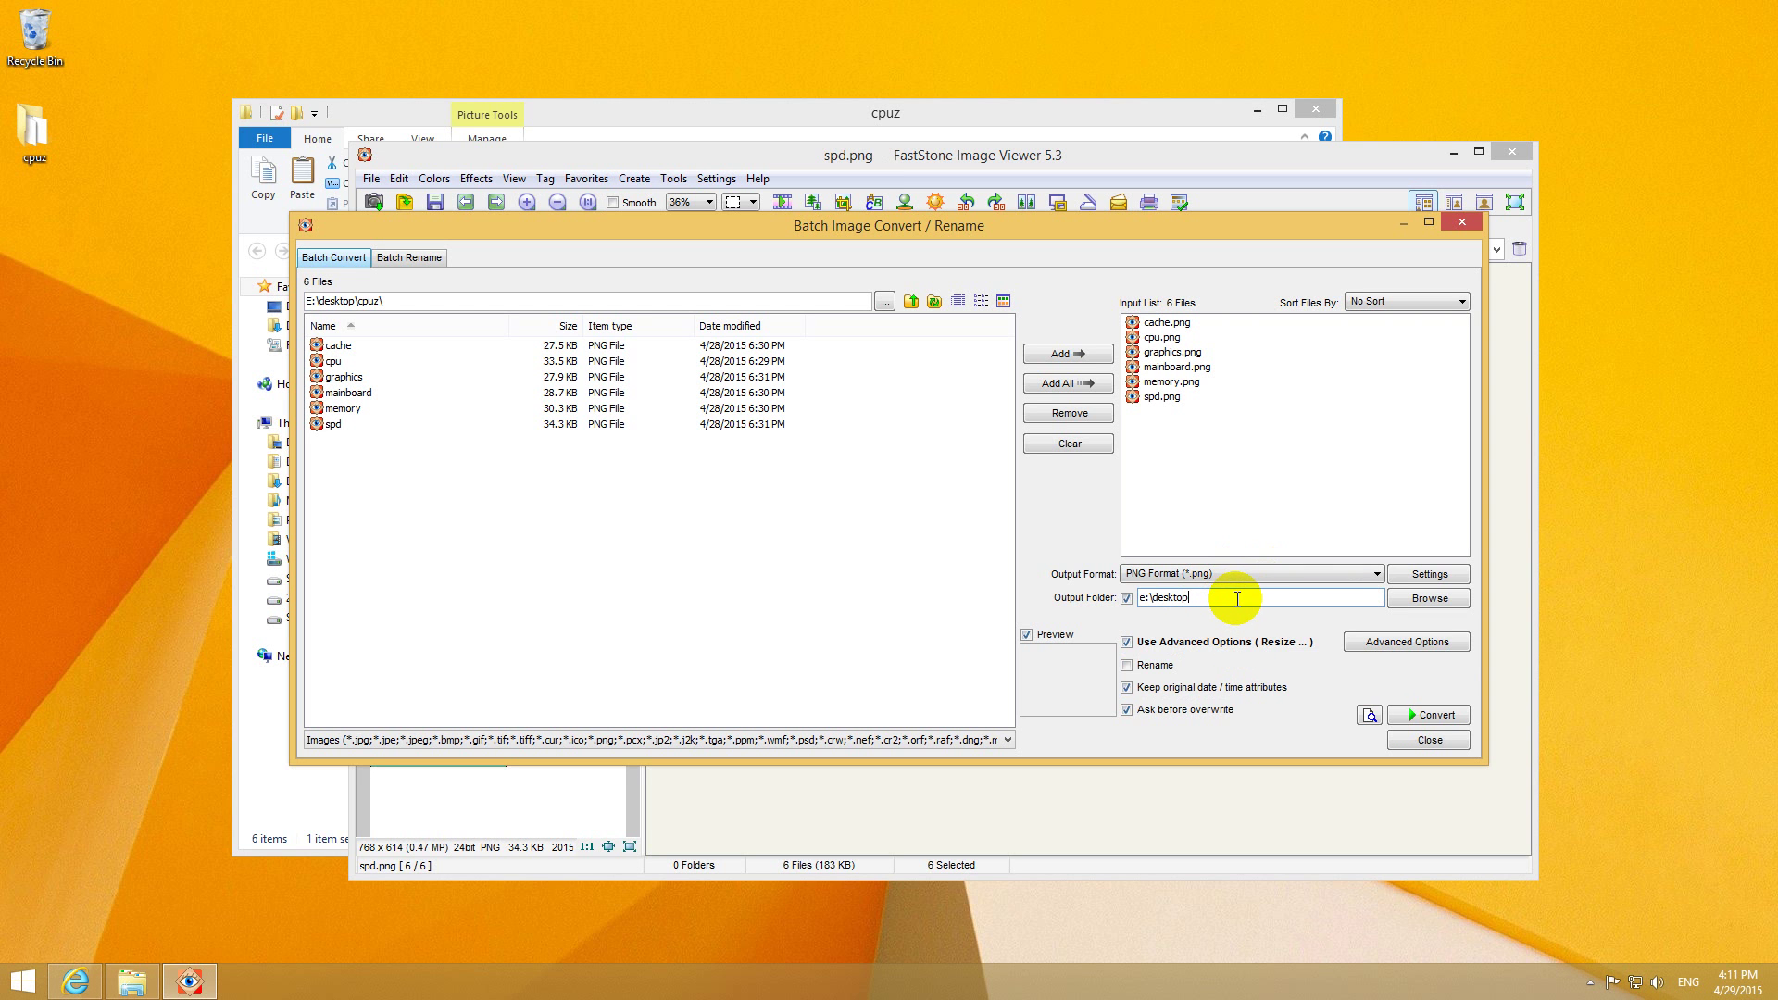
{"action": "type", "text": "\\"}
{"action": "key", "text": "Down"}
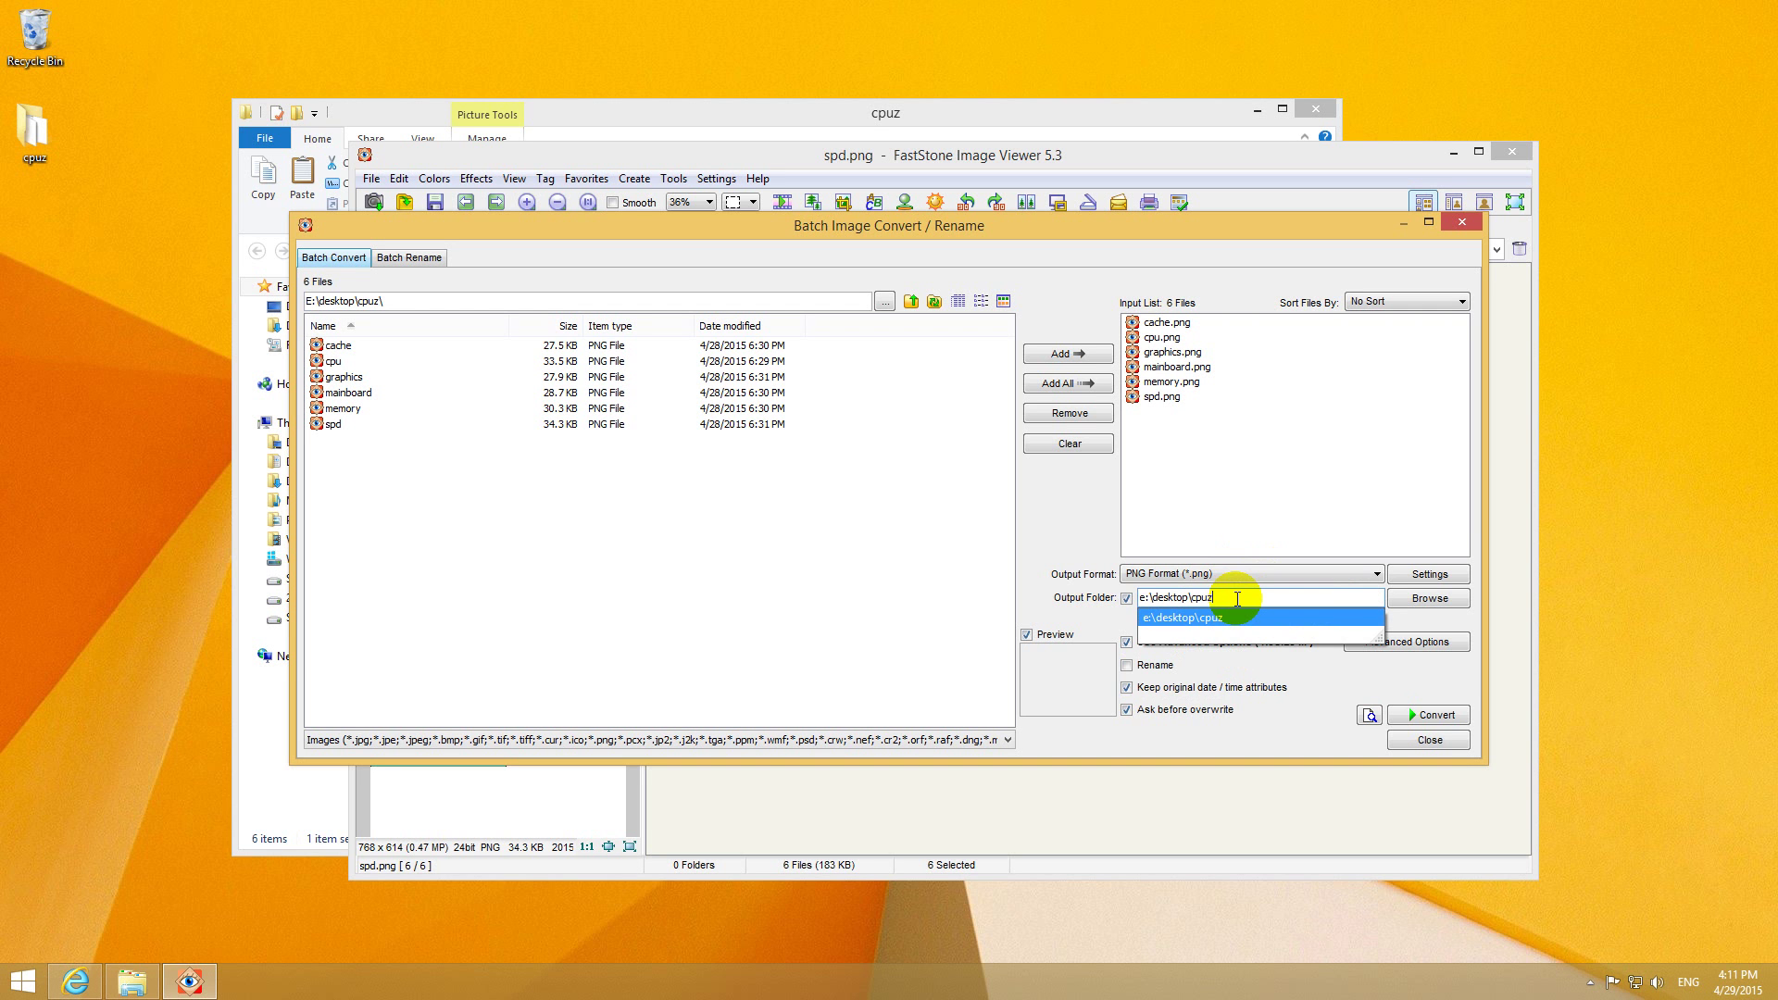
{"action": "type", "text": "\\"}
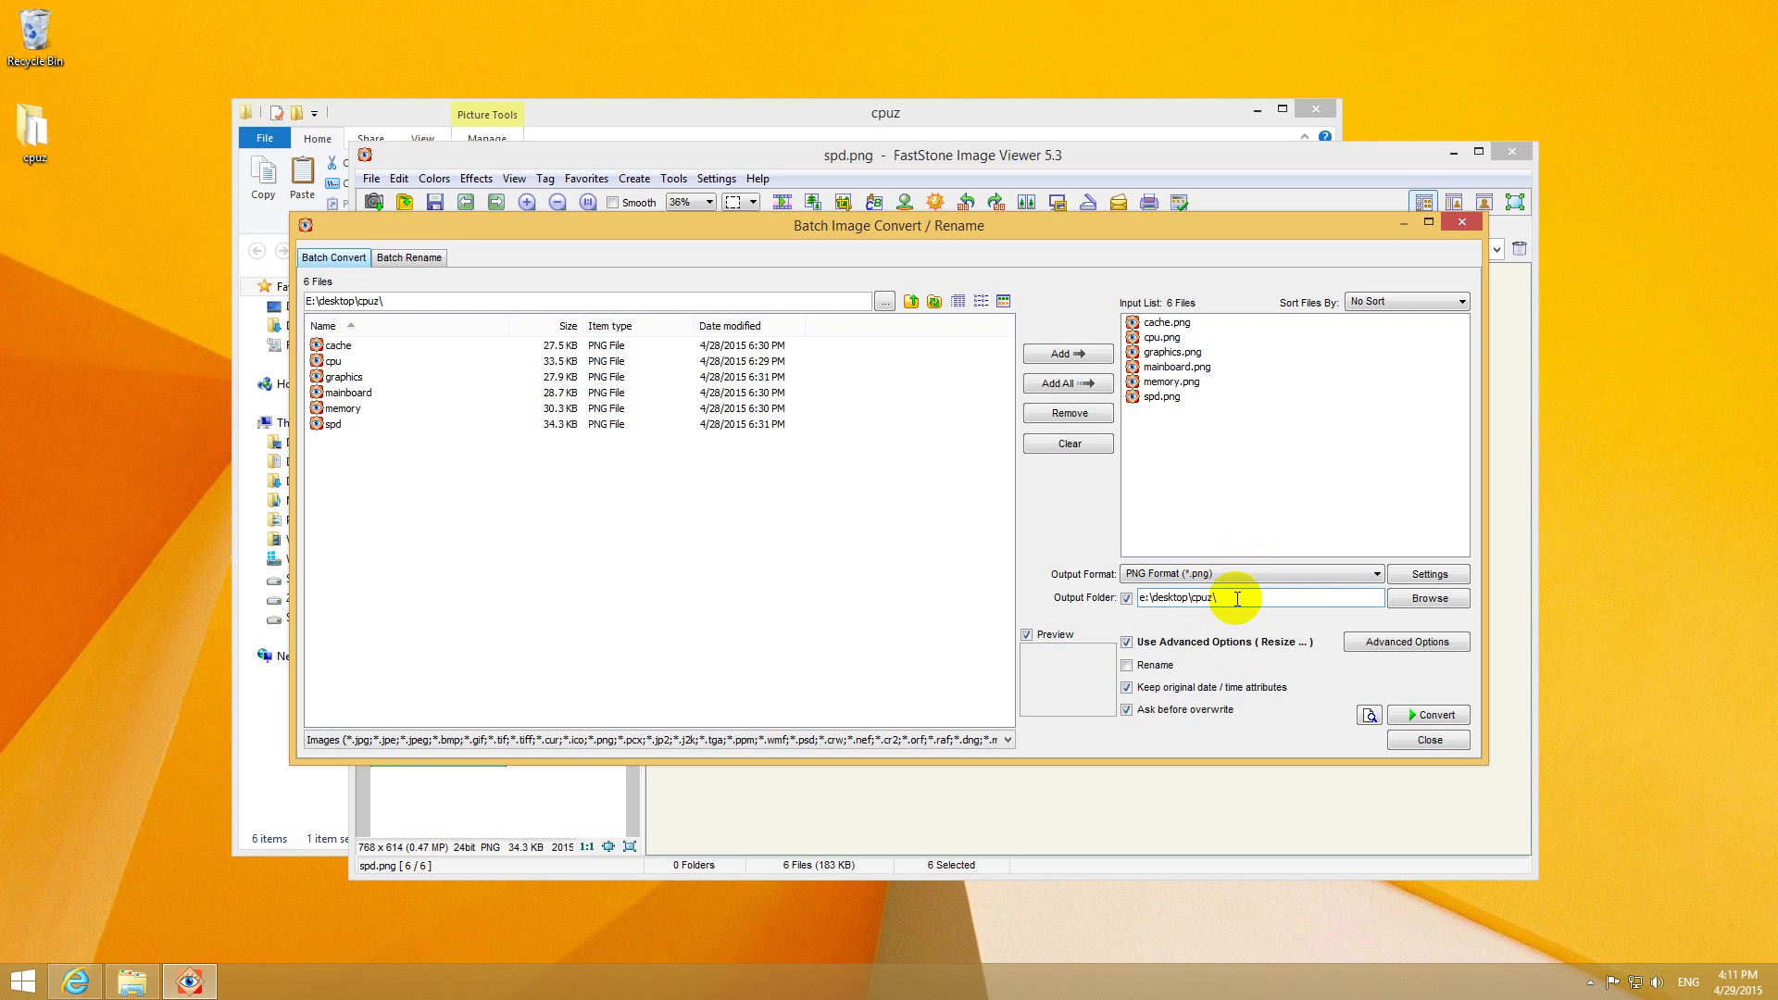
{"action": "type", "text": "crop"}
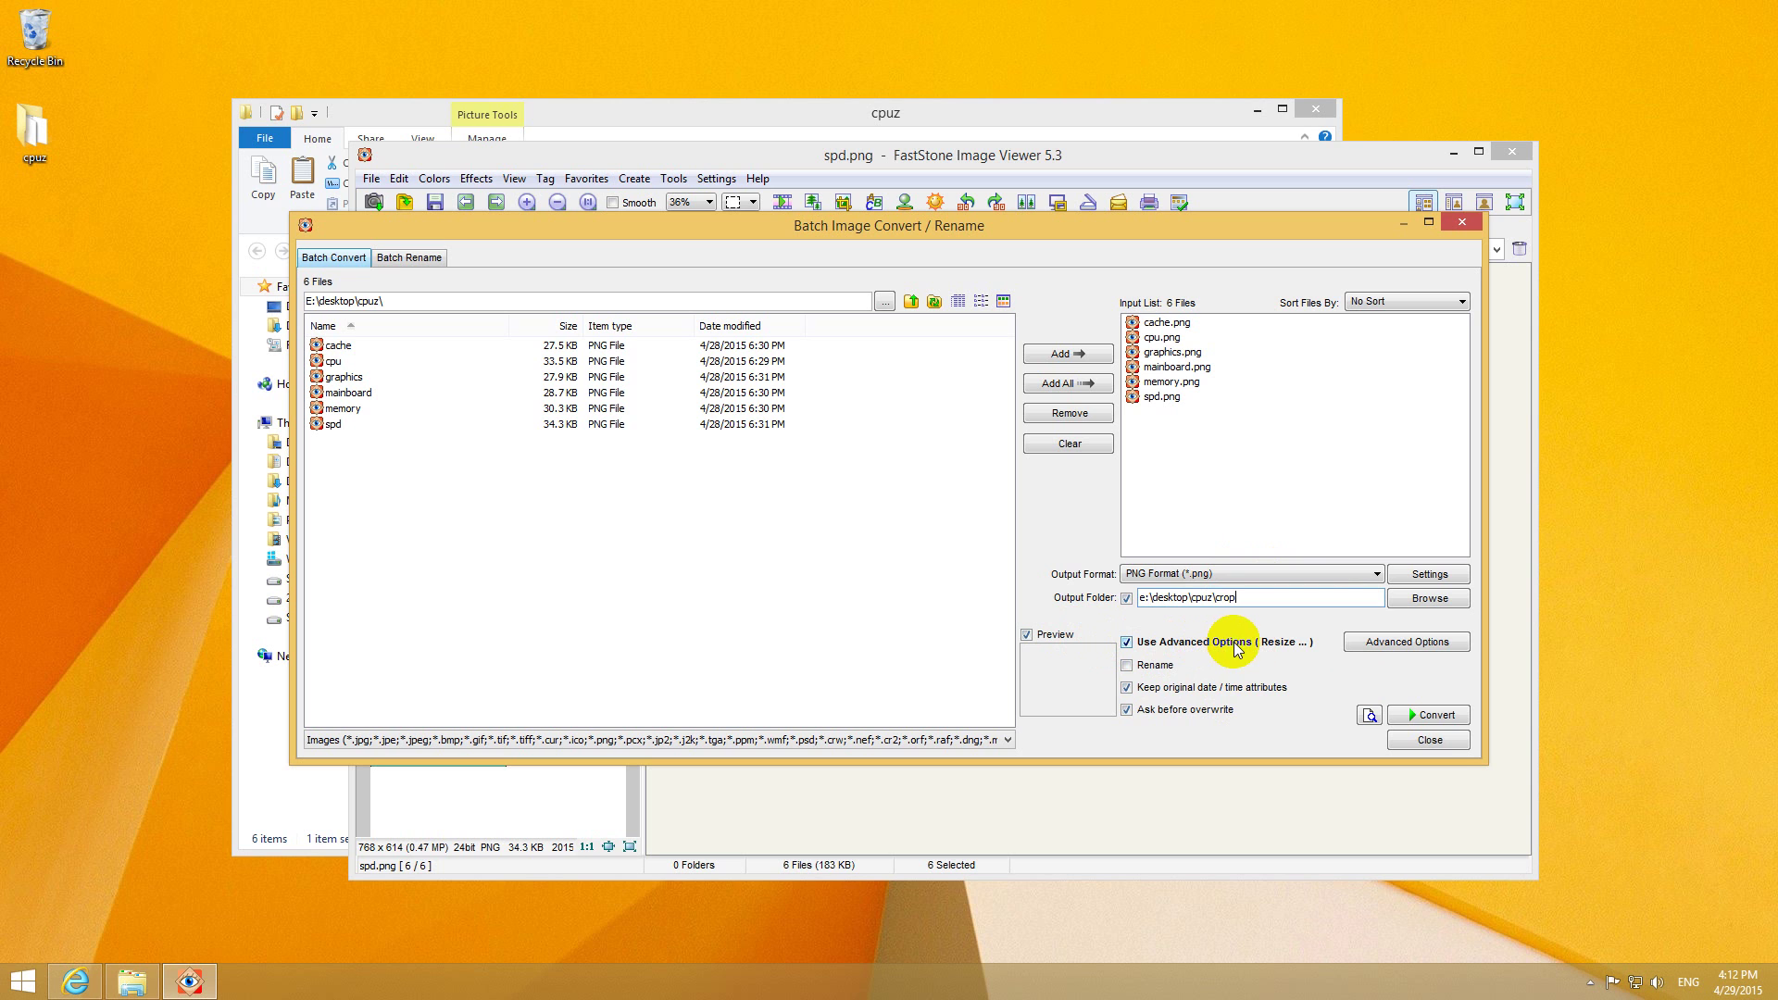
Turn off resizing in the batch's Advanced Options
{"action": "left_click", "coordinate": [1409, 642]}
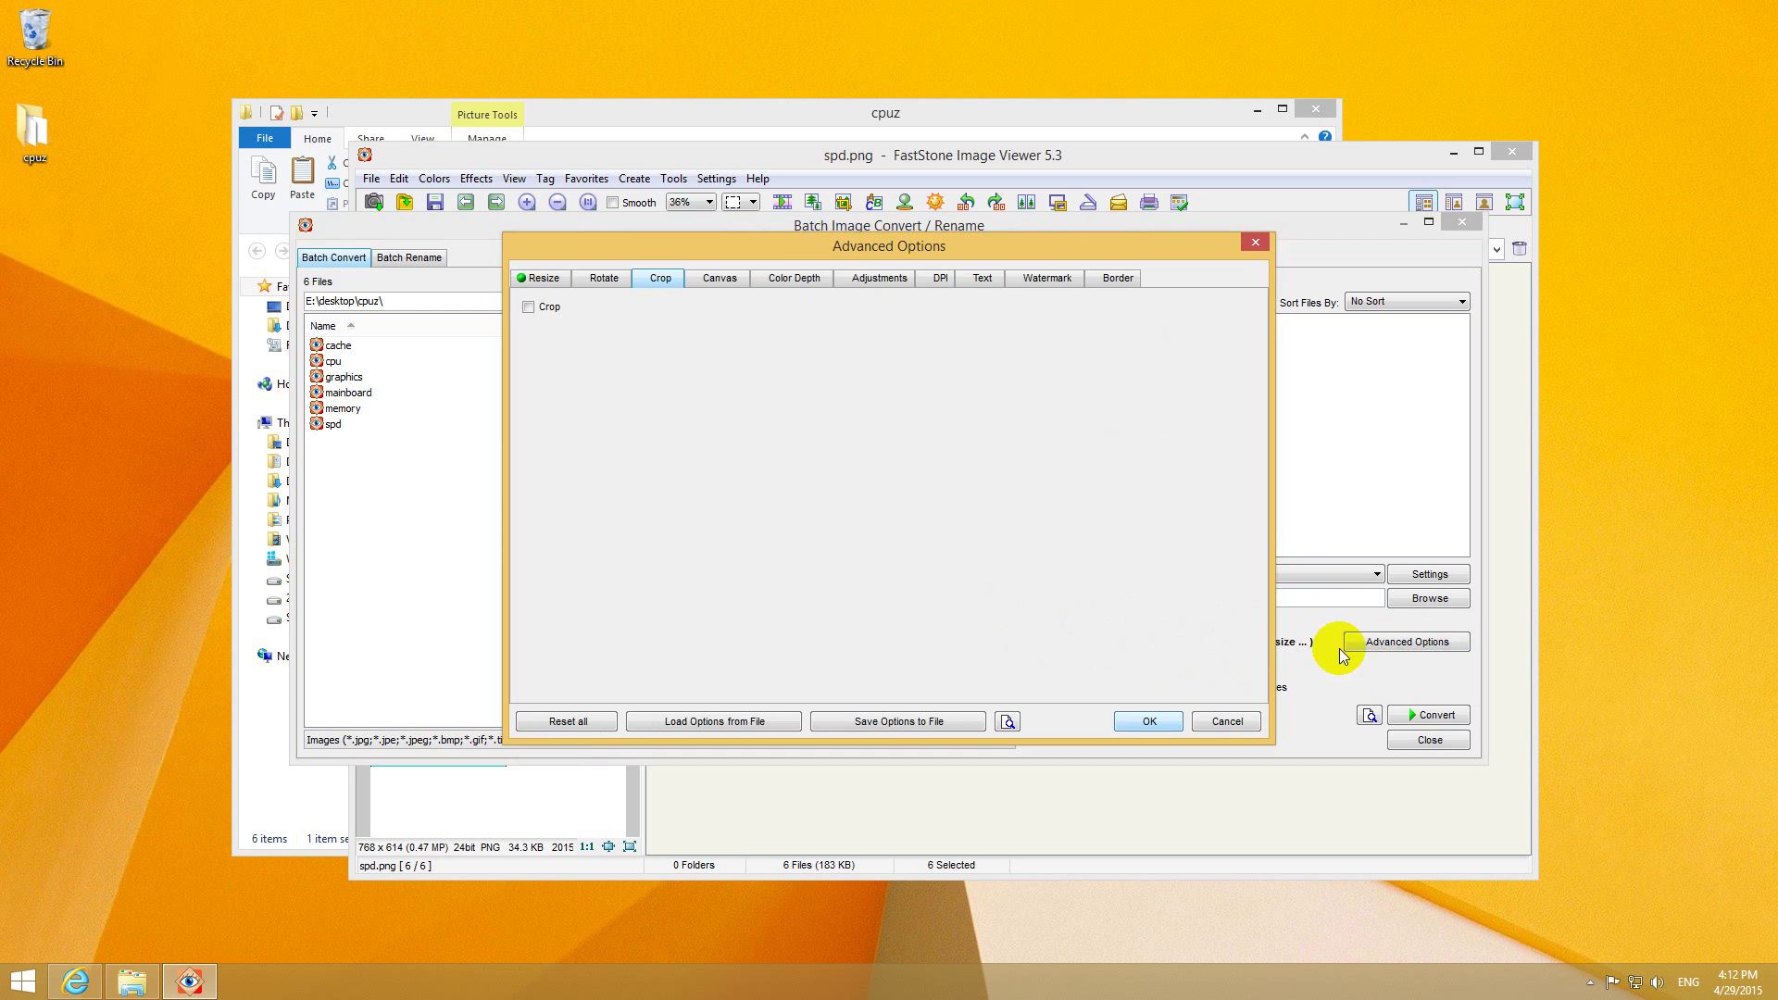
{"action": "left_click", "coordinate": [550, 281]}
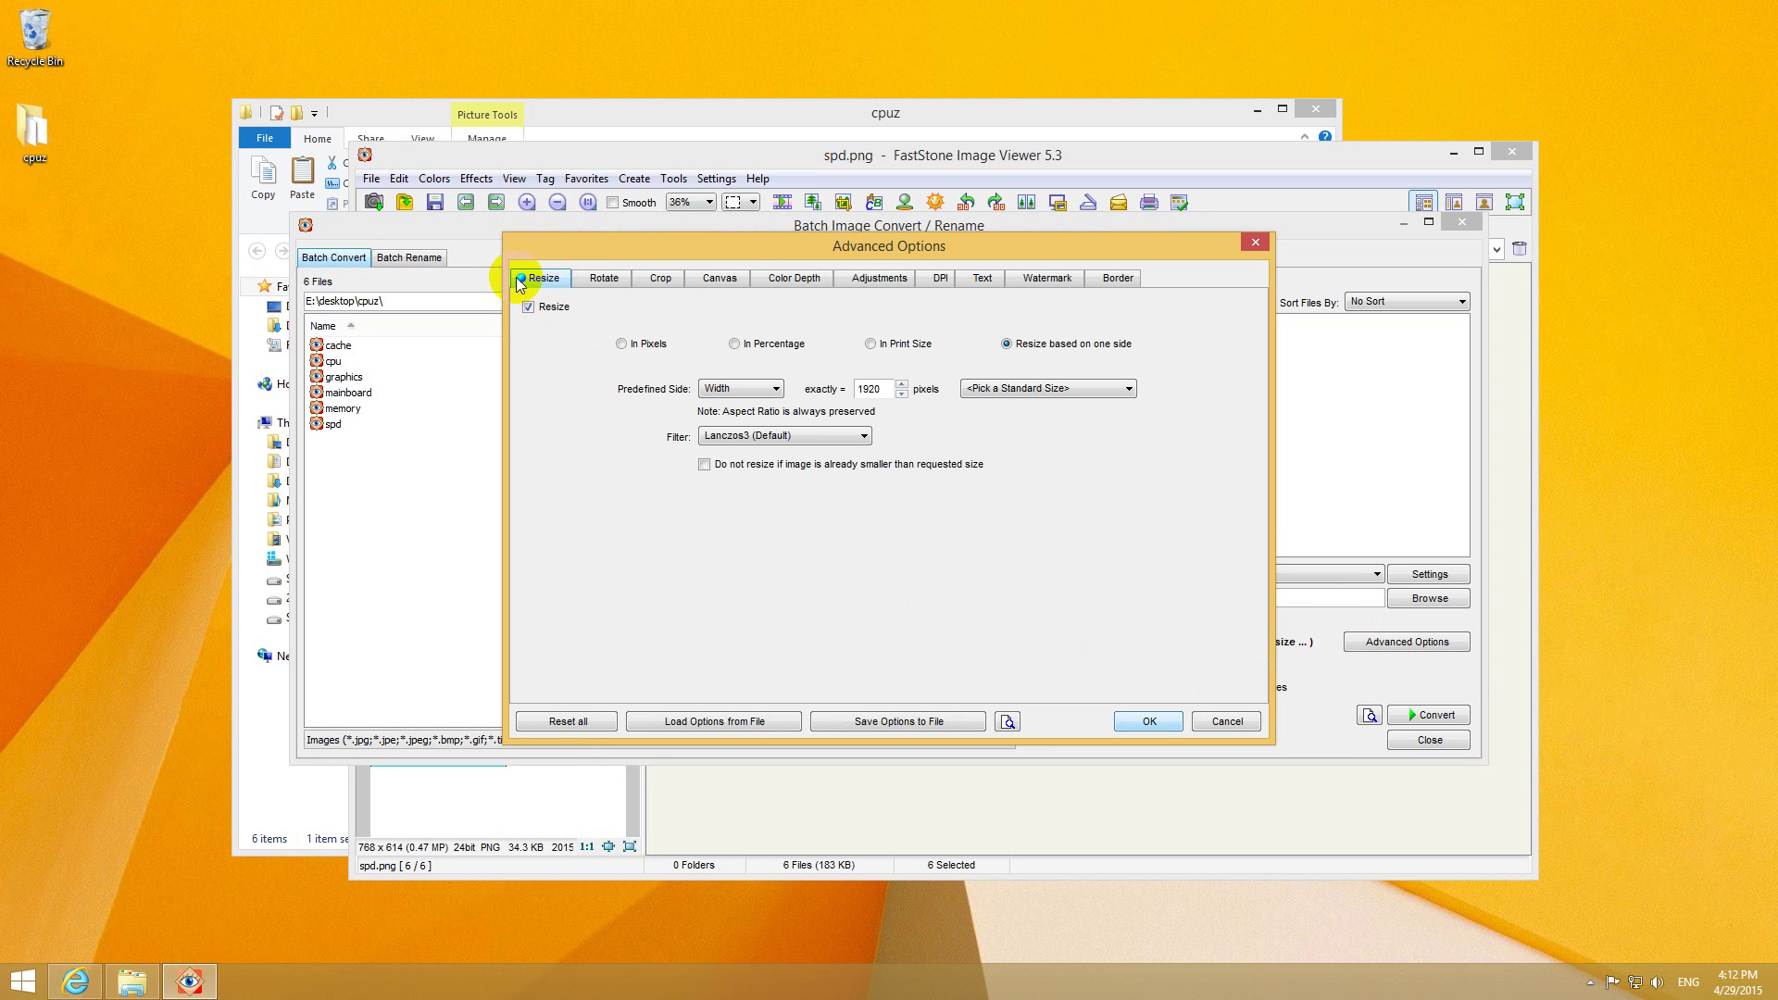
{"action": "left_click", "coordinate": [546, 311]}
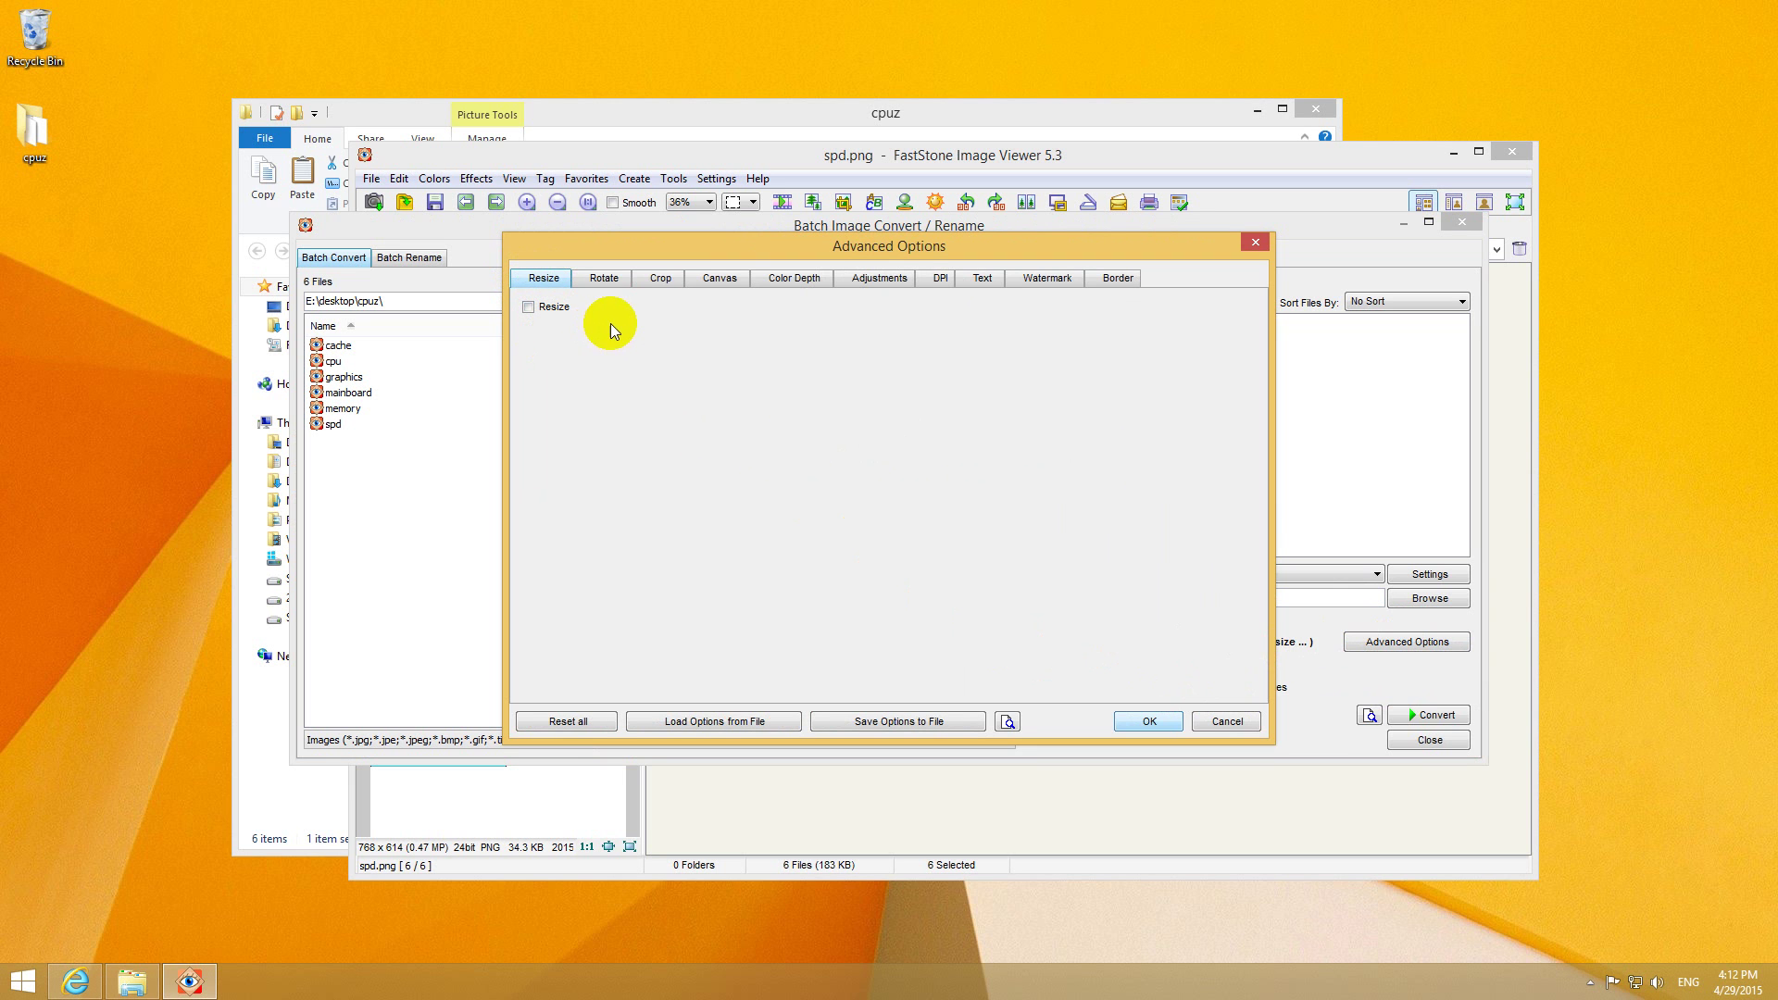
Enable a pixel crop without width/height switching, starting at X 0, Y 0
{"action": "left_click", "coordinate": [661, 279]}
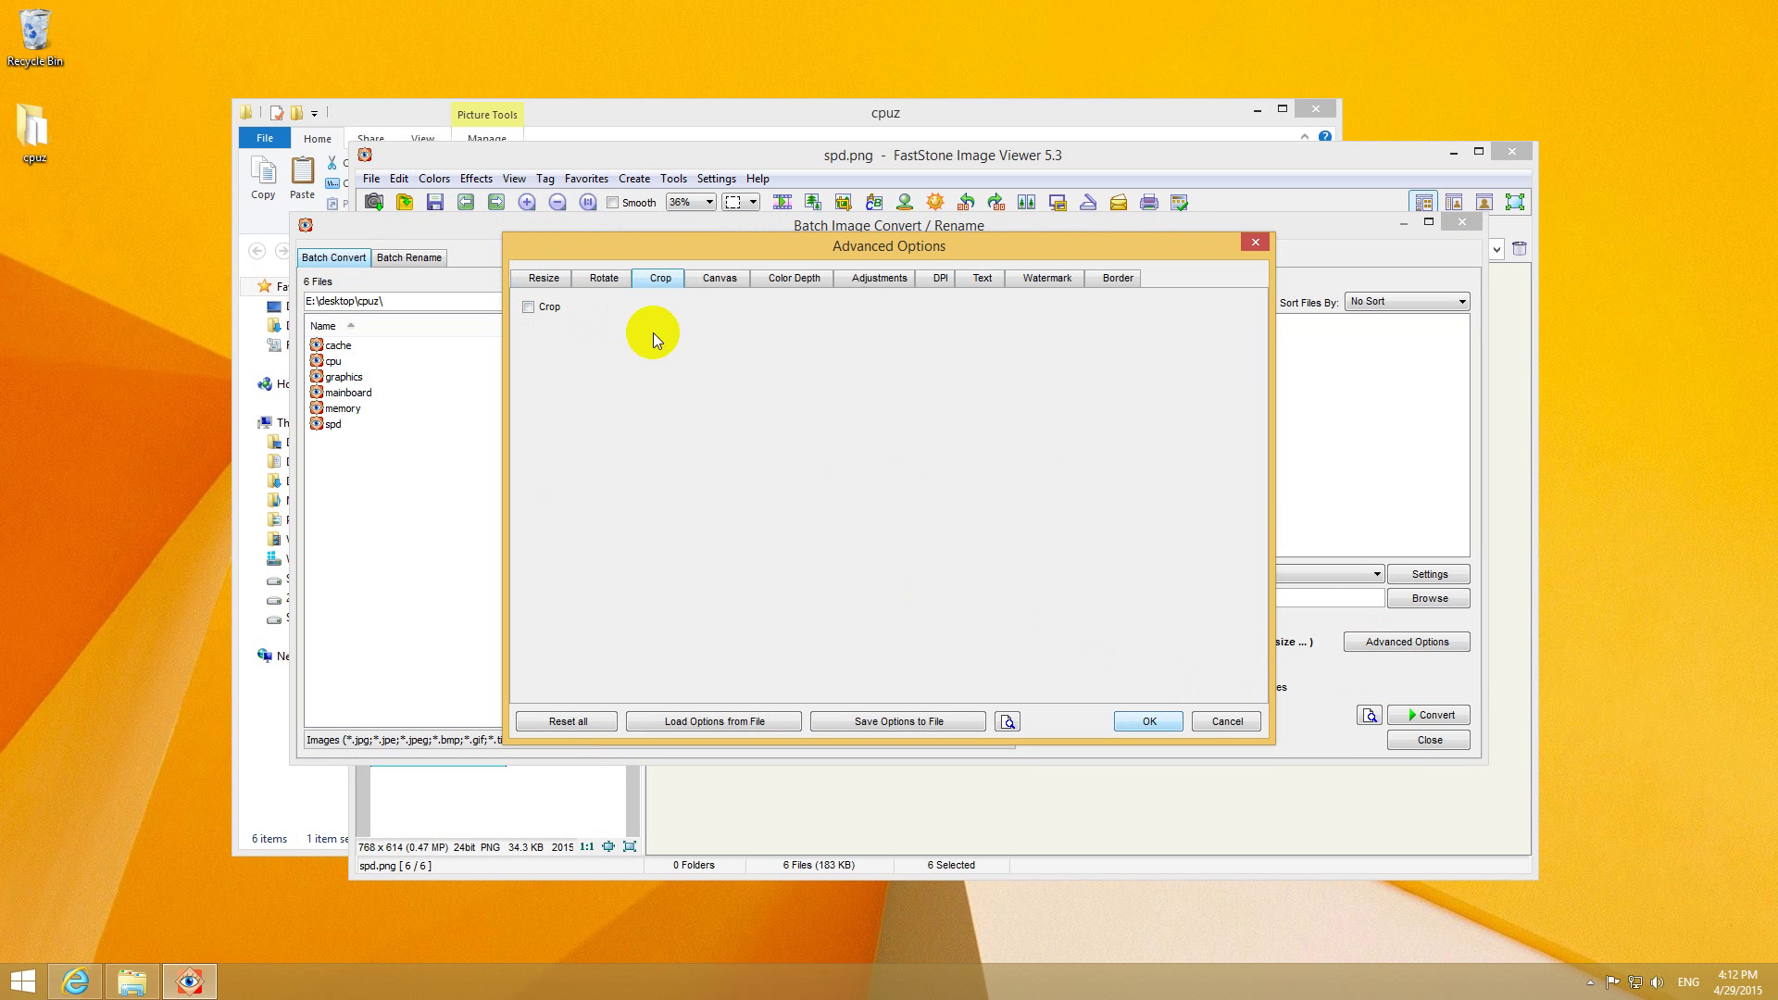
{"action": "left_click", "coordinate": [527, 306]}
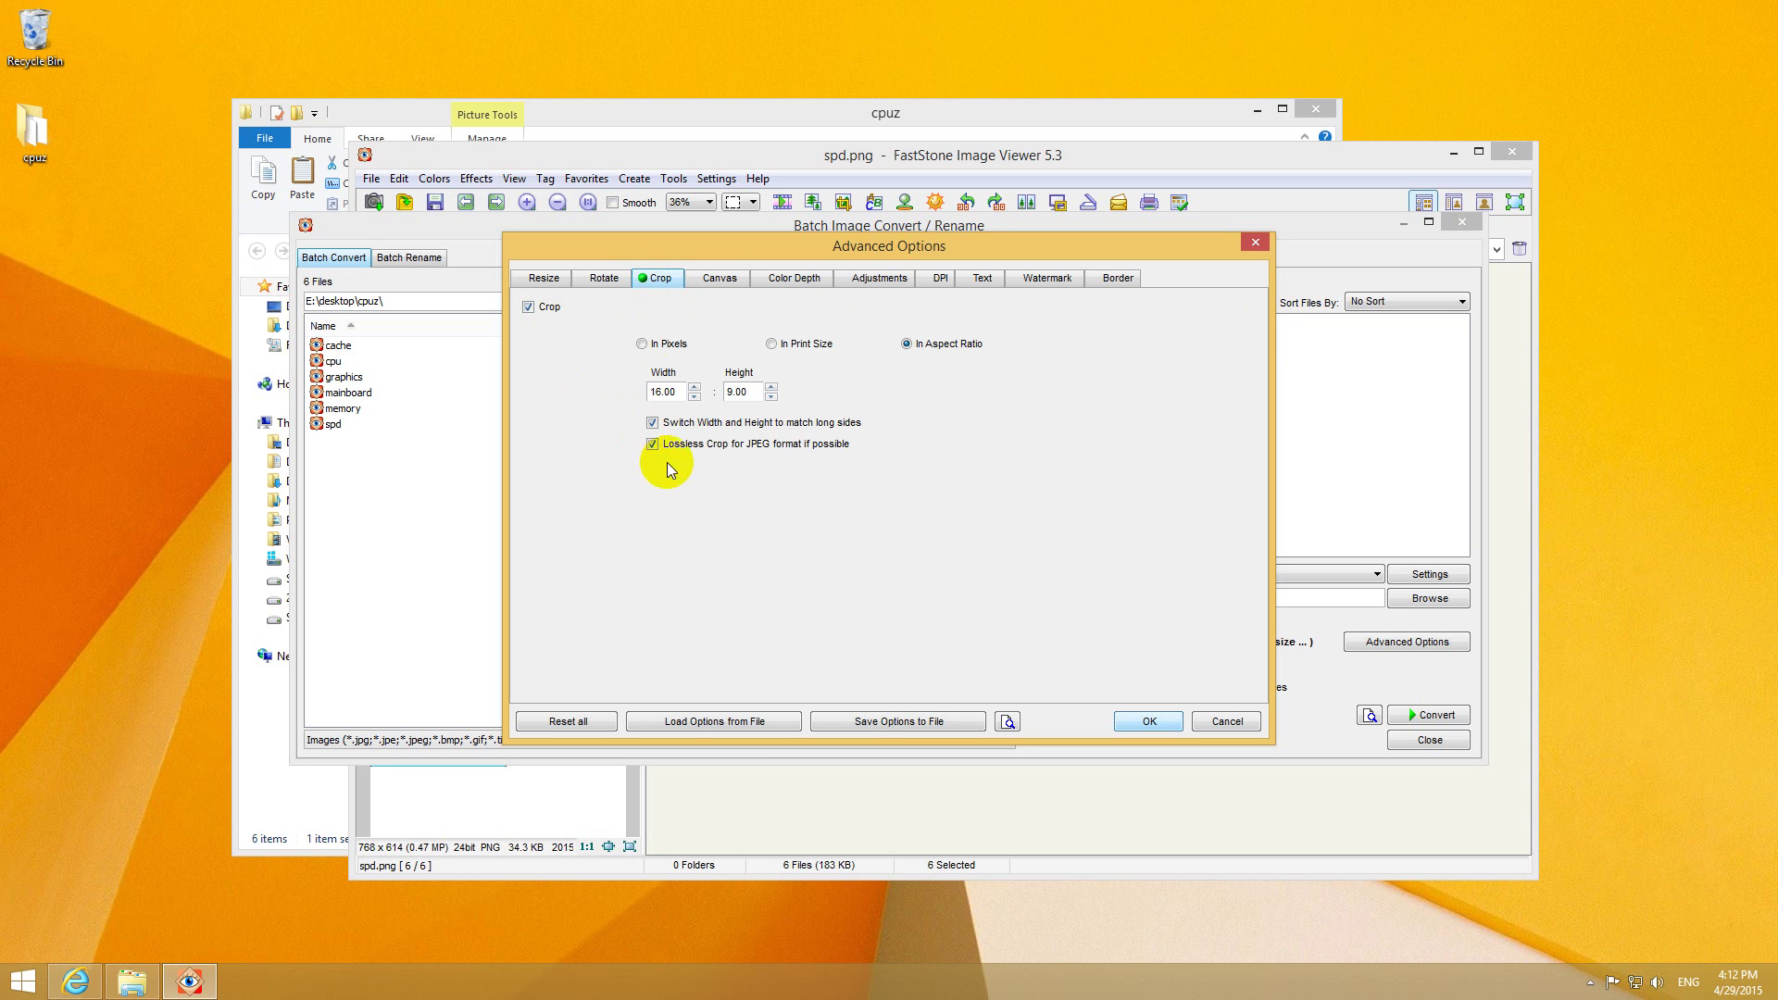
{"action": "left_click", "coordinate": [648, 344]}
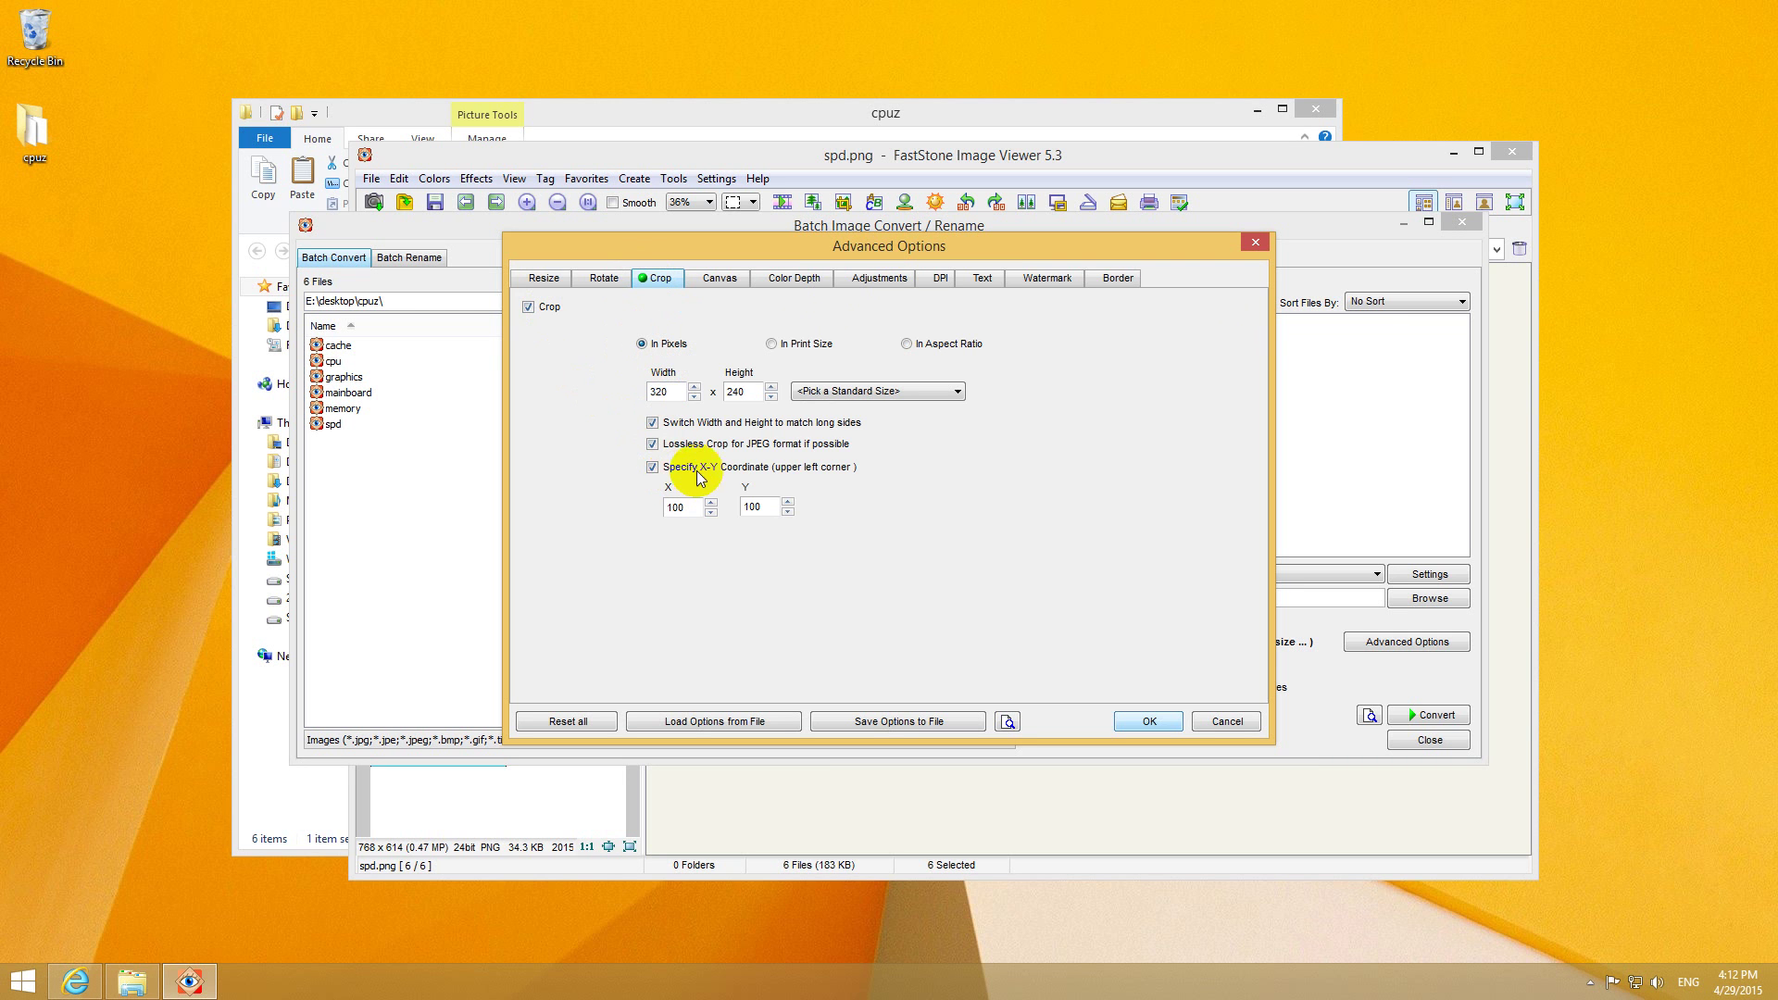
{"action": "left_click", "coordinate": [711, 423]}
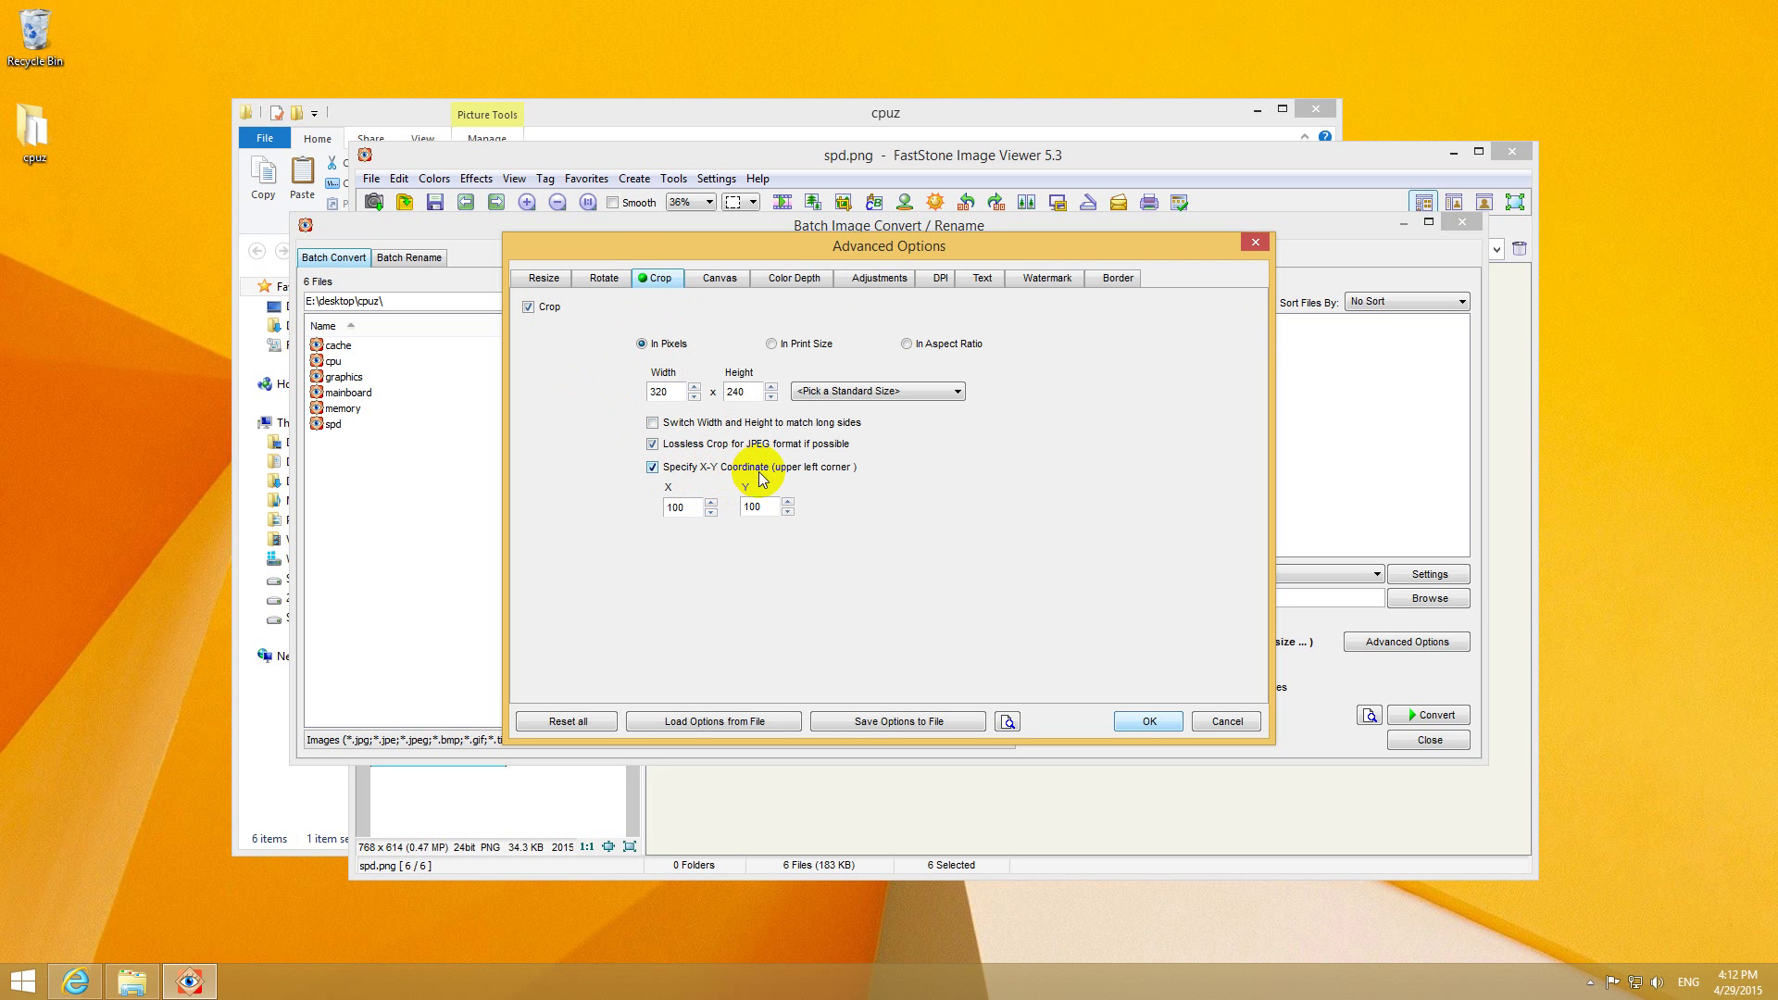
{"action": "double_click", "coordinate": [687, 506]}
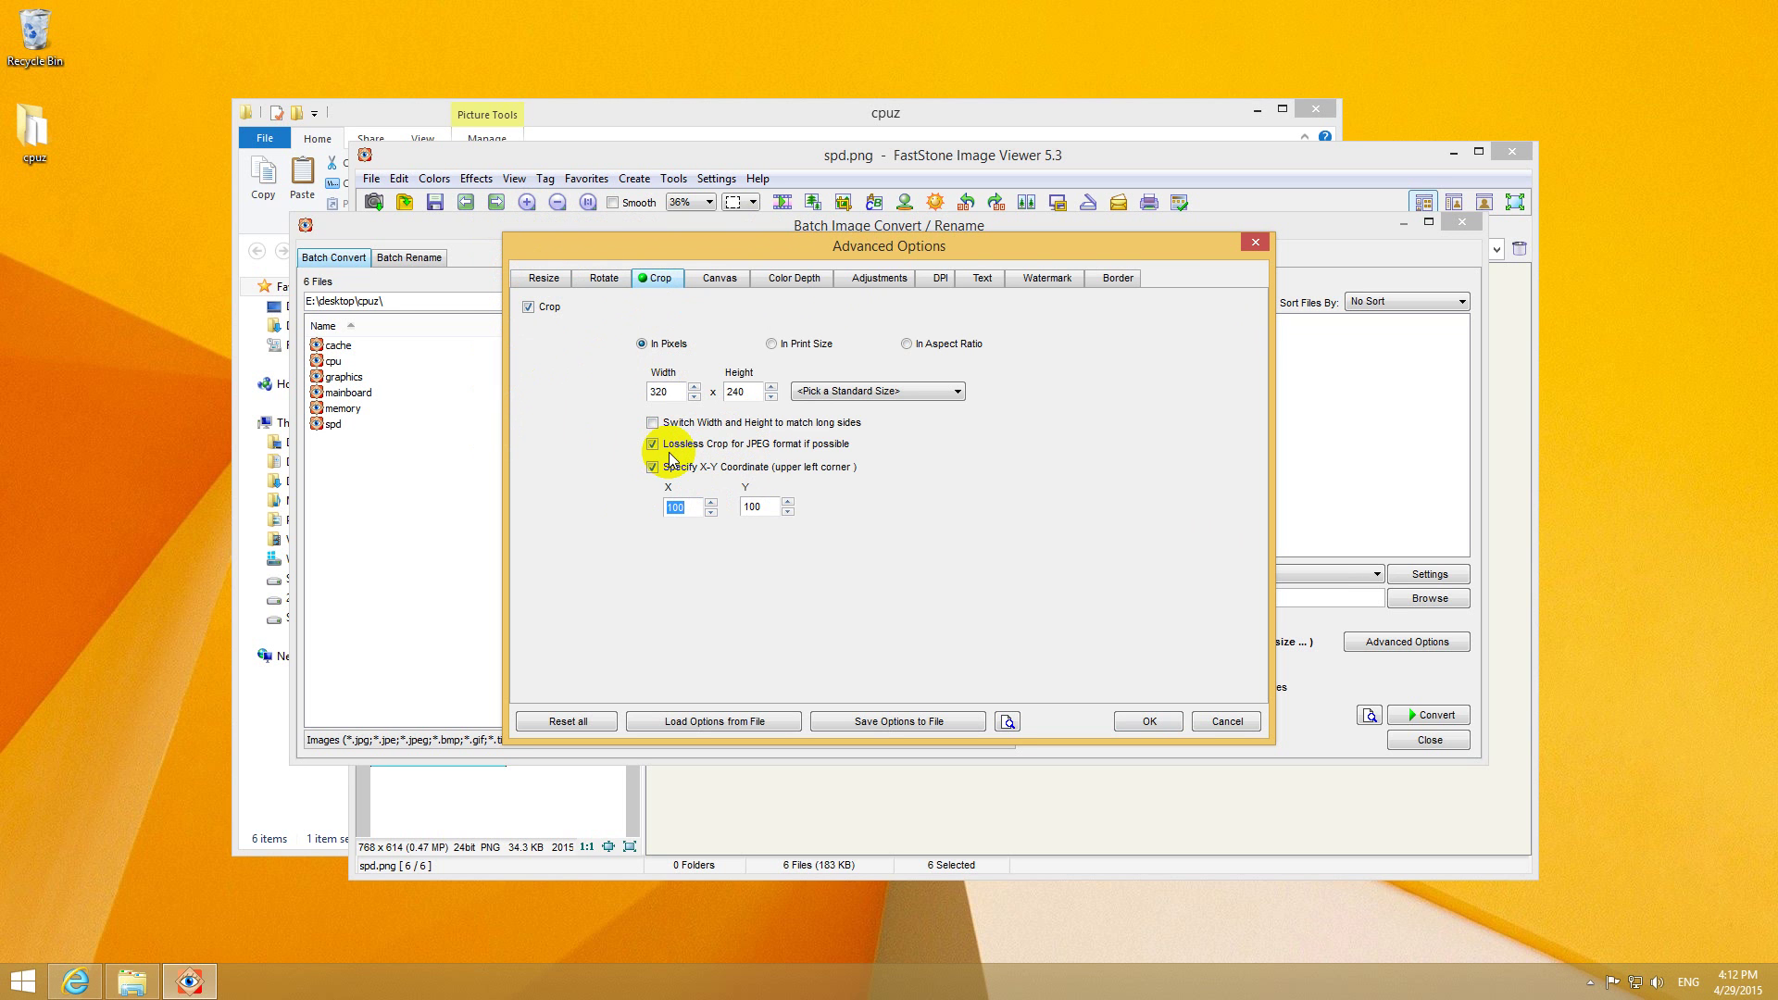
{"action": "type", "text": "0"}
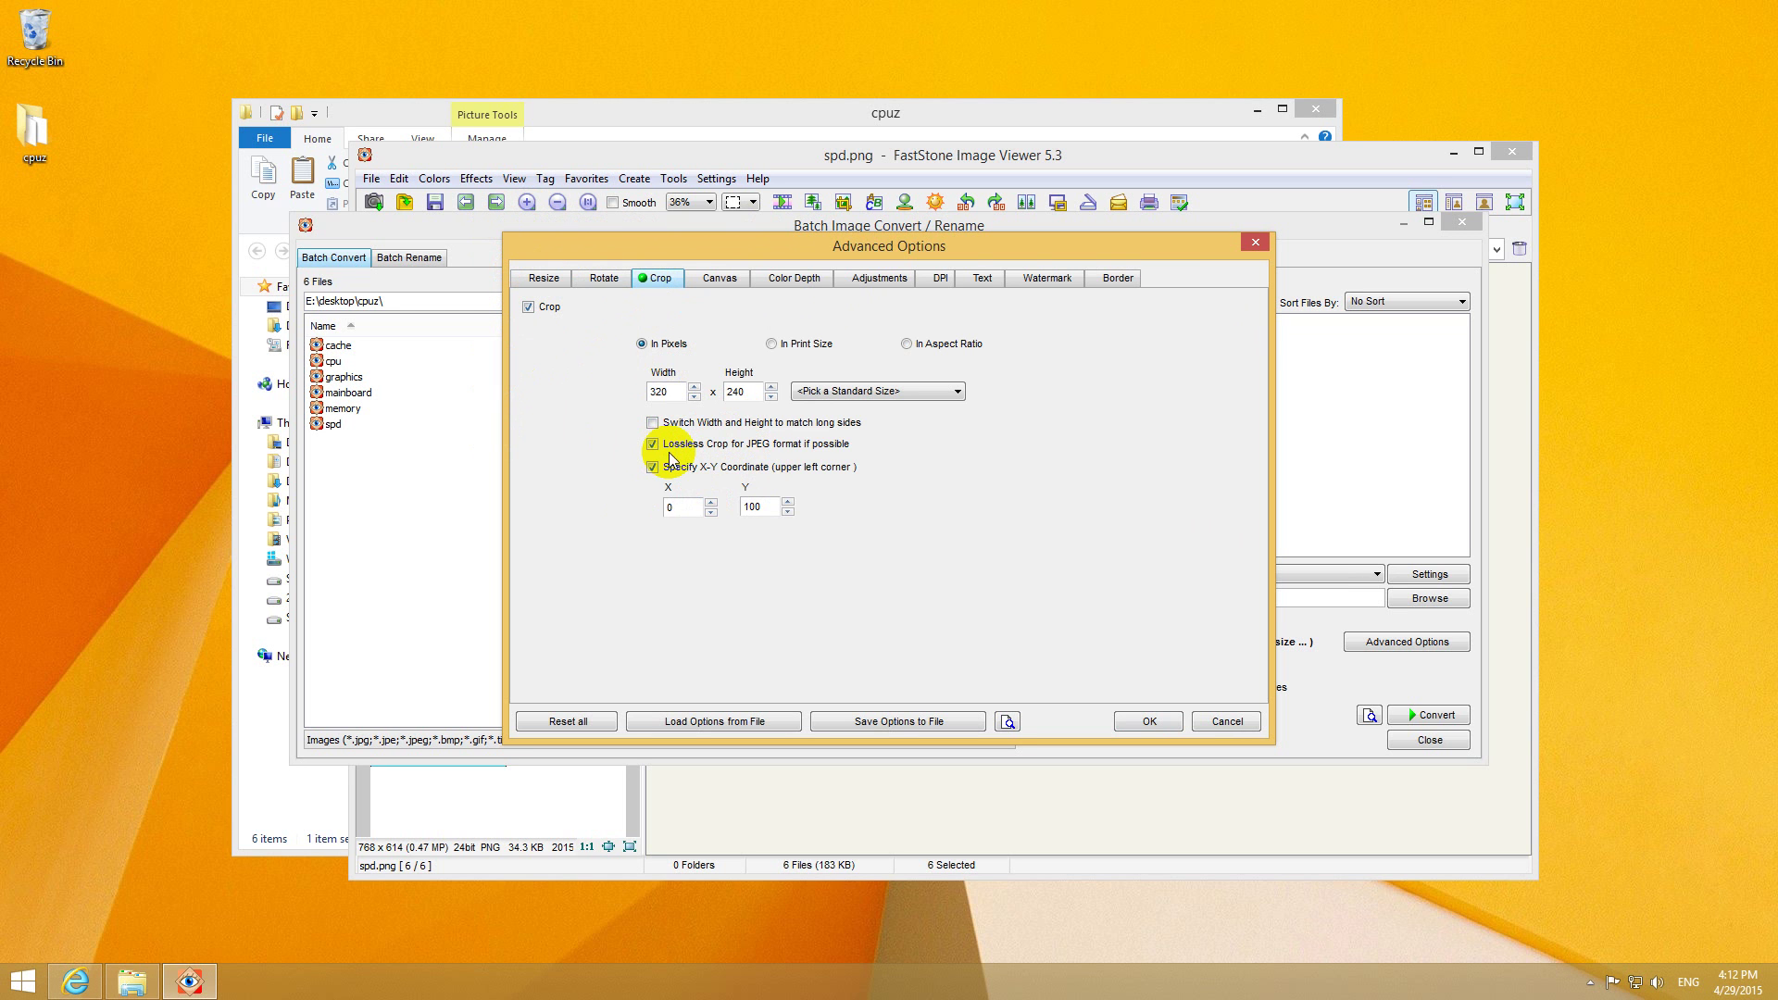
{"action": "double_click", "coordinate": [761, 505]}
{"action": "type", "text": "0"}
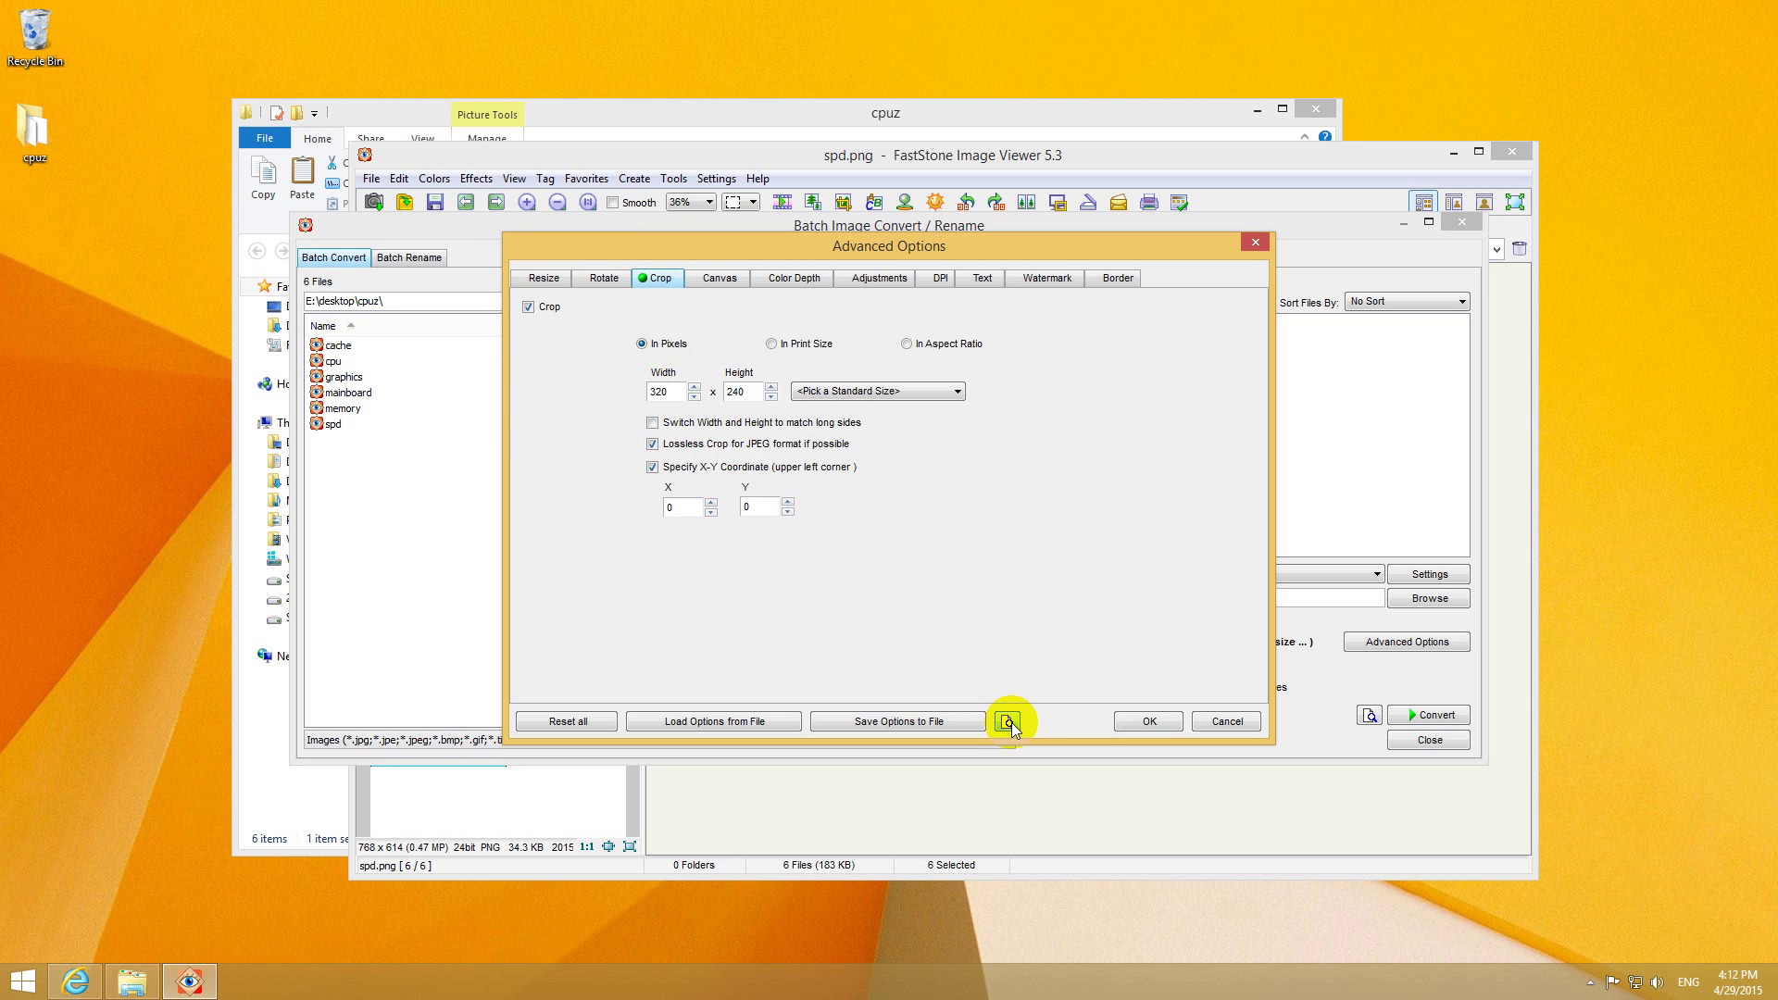
{"action": "left_click", "coordinate": [1008, 721]}
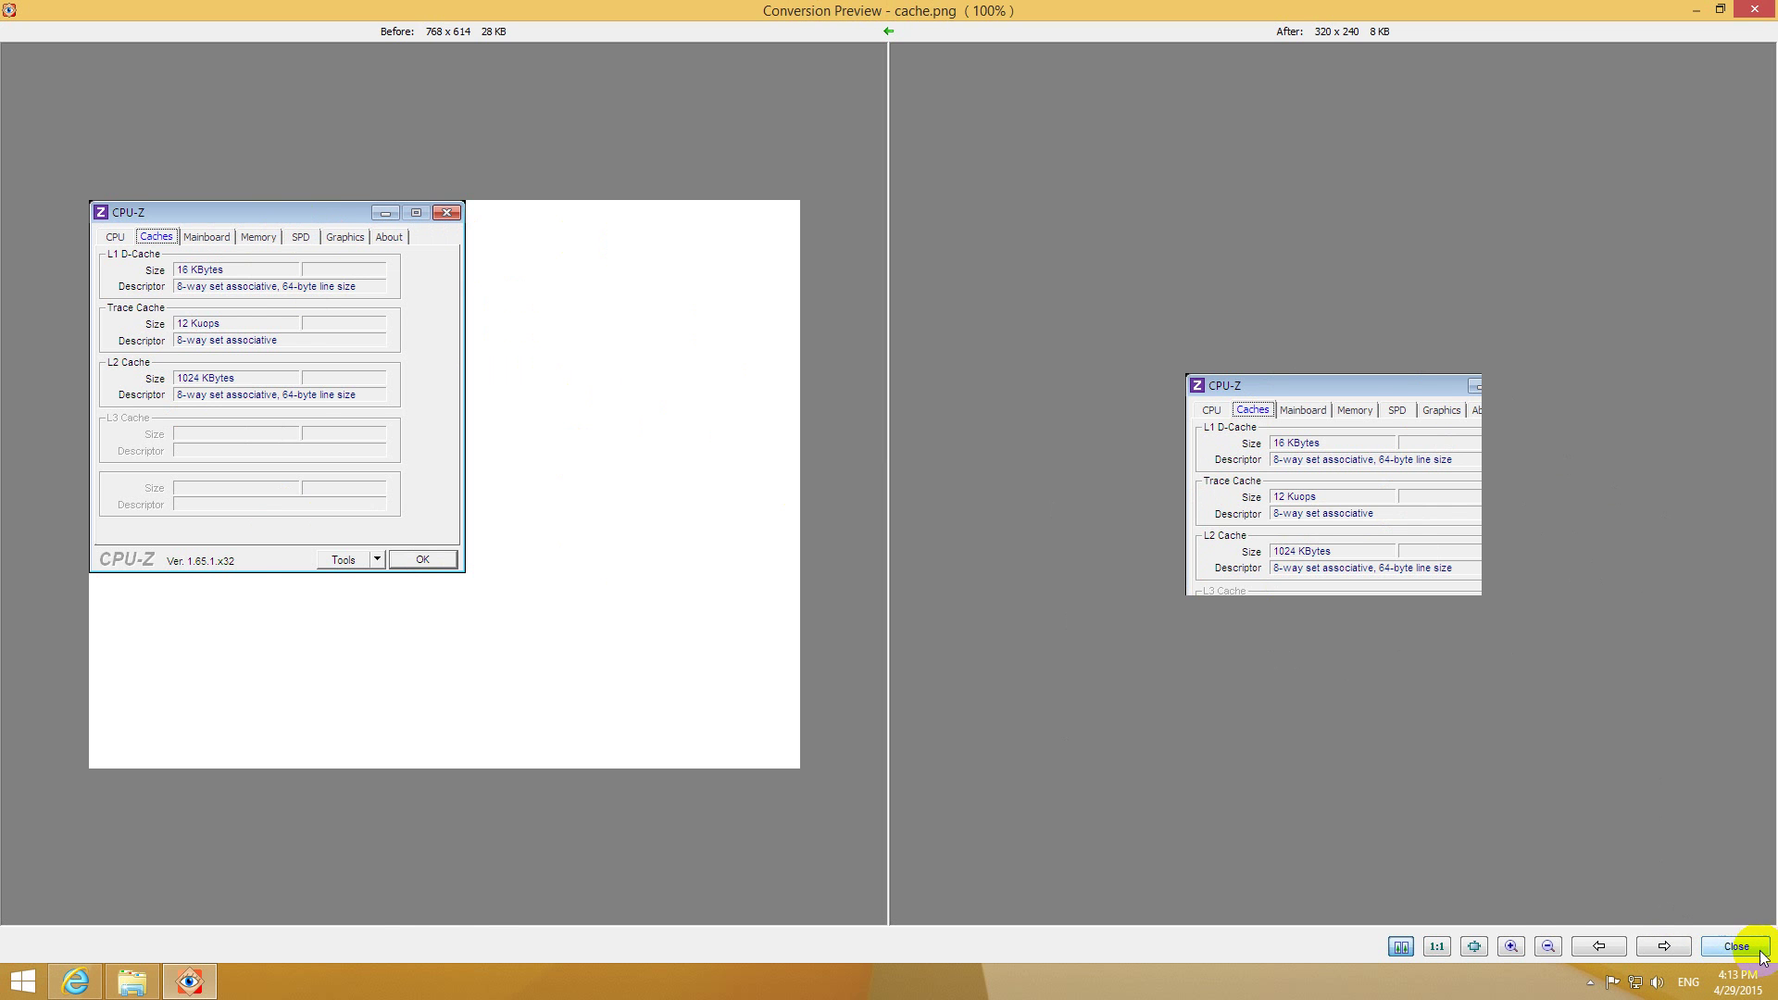
{"action": "left_click", "coordinate": [1713, 946]}
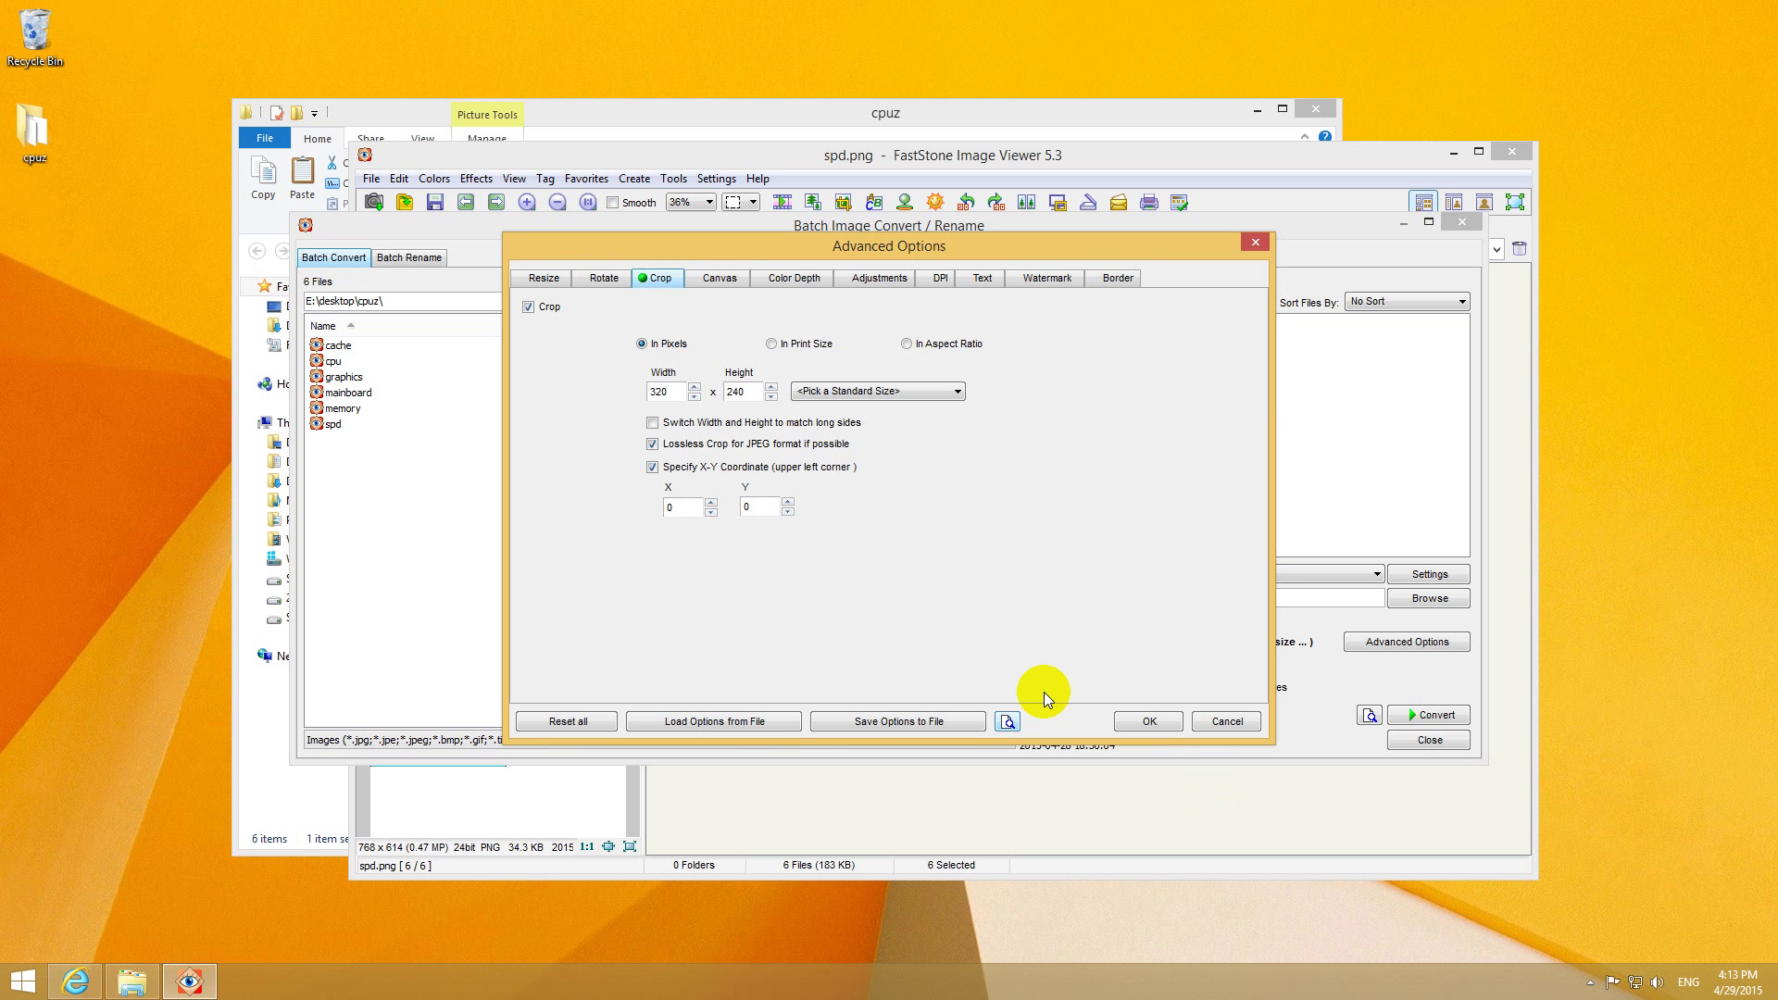
Set the crop to 450x500 and preview it on cache.png
{"action": "double_click", "coordinate": [681, 394]}
{"action": "type", "text": "450"}
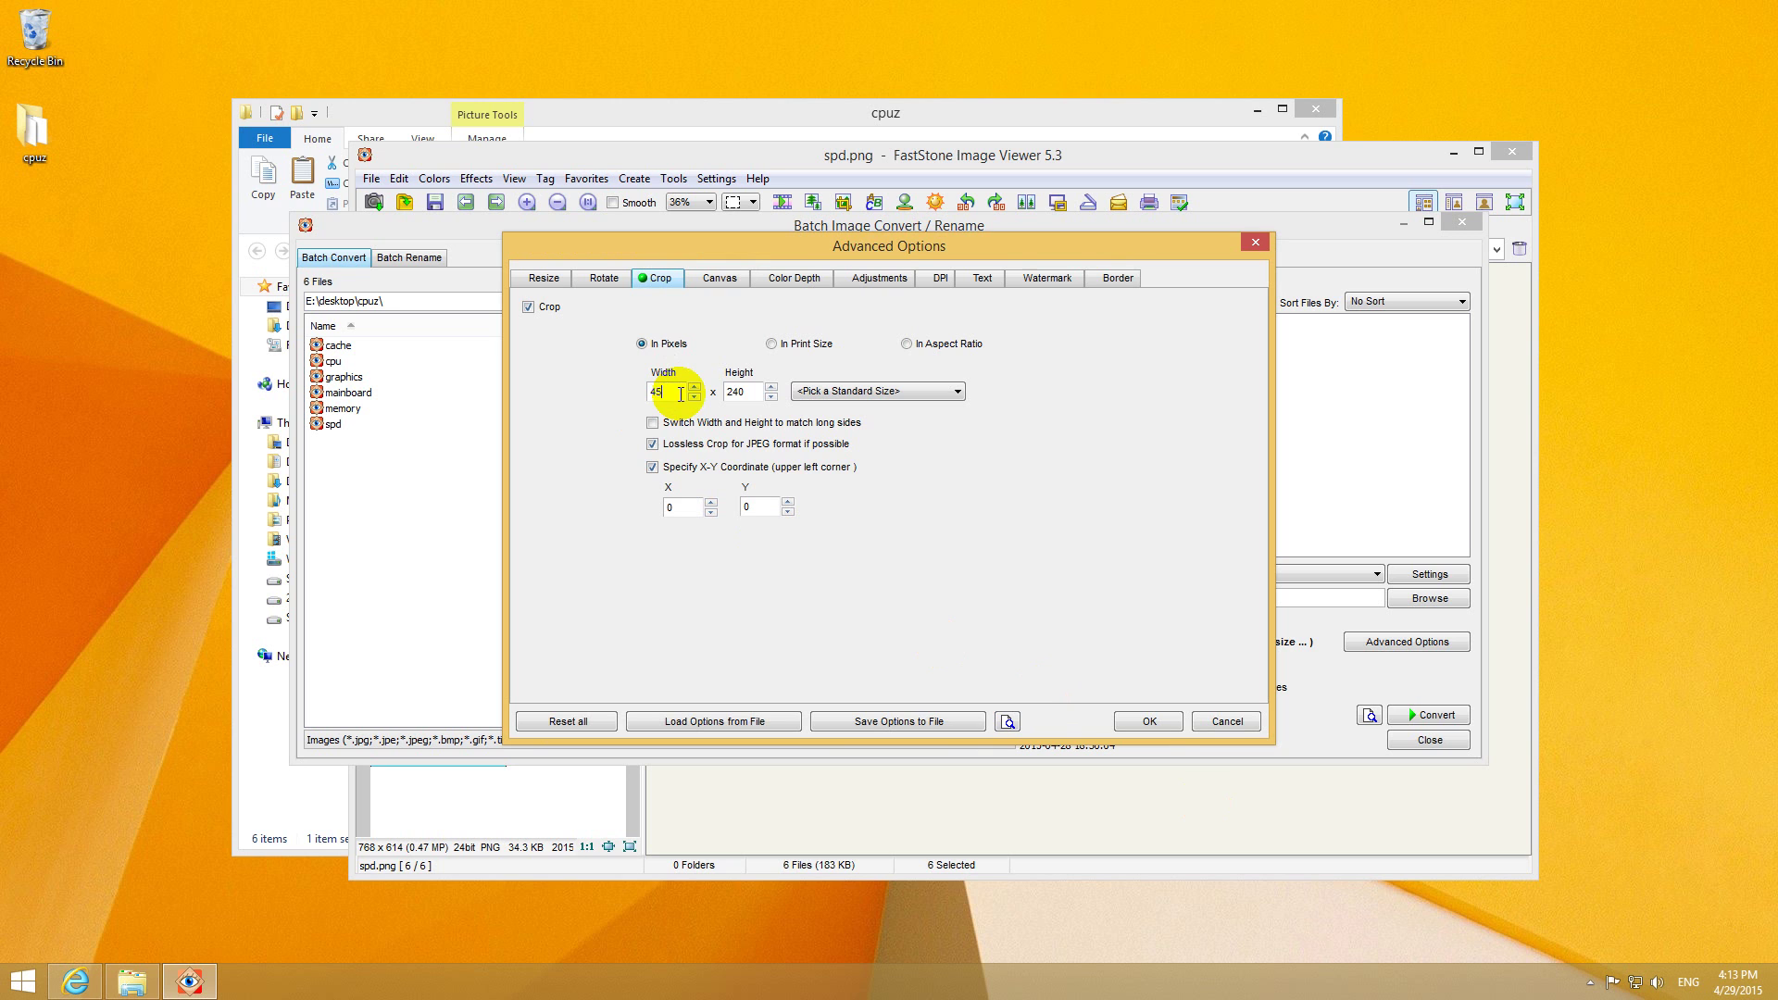
{"action": "double_click", "coordinate": [754, 392]}
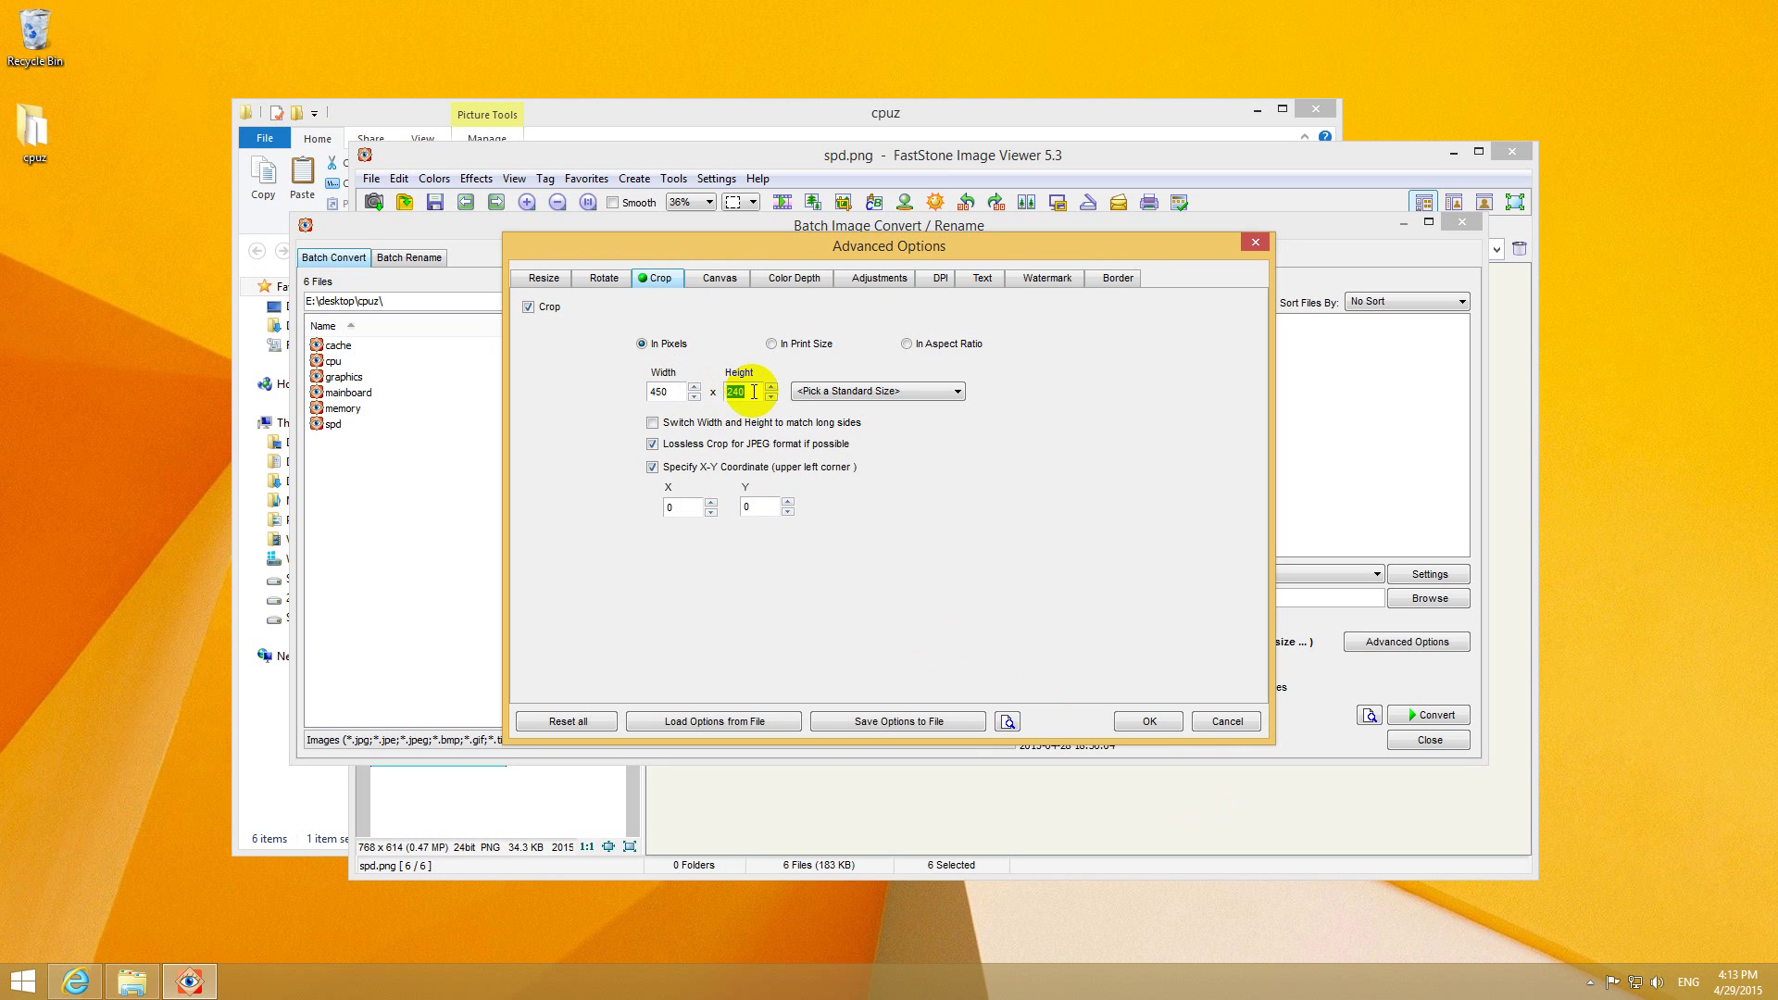
{"action": "type", "text": "500"}
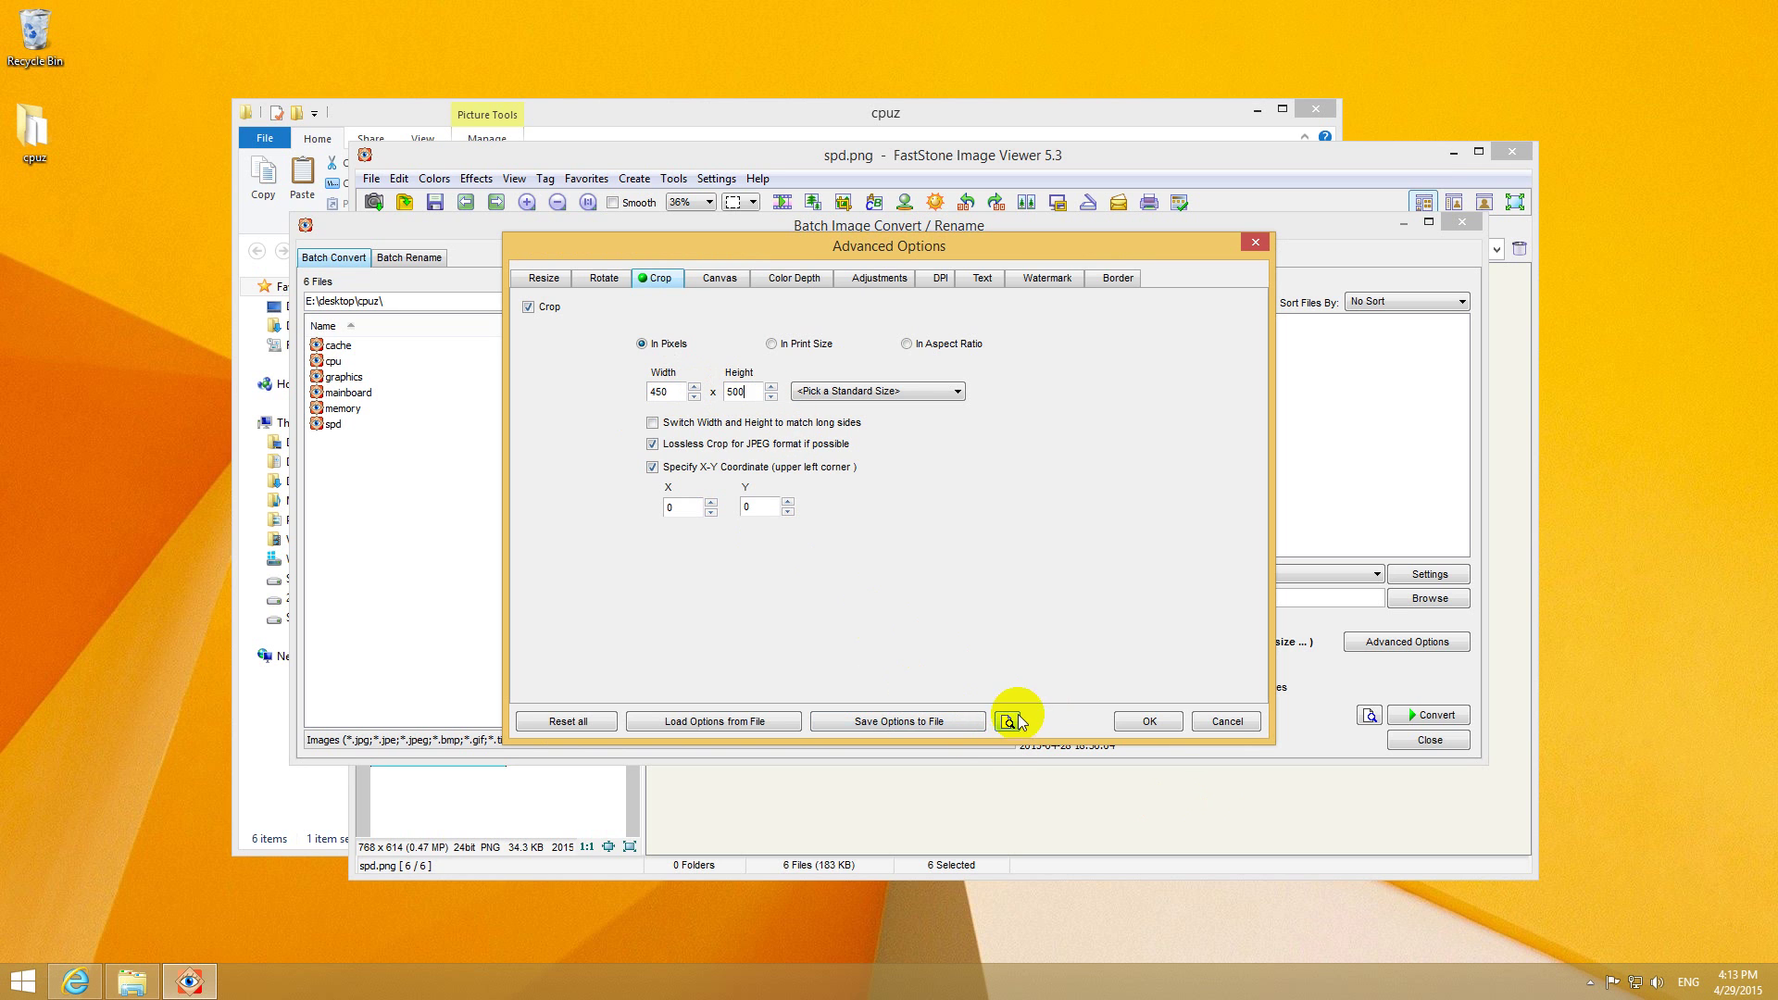
{"action": "left_click", "coordinate": [1008, 721]}
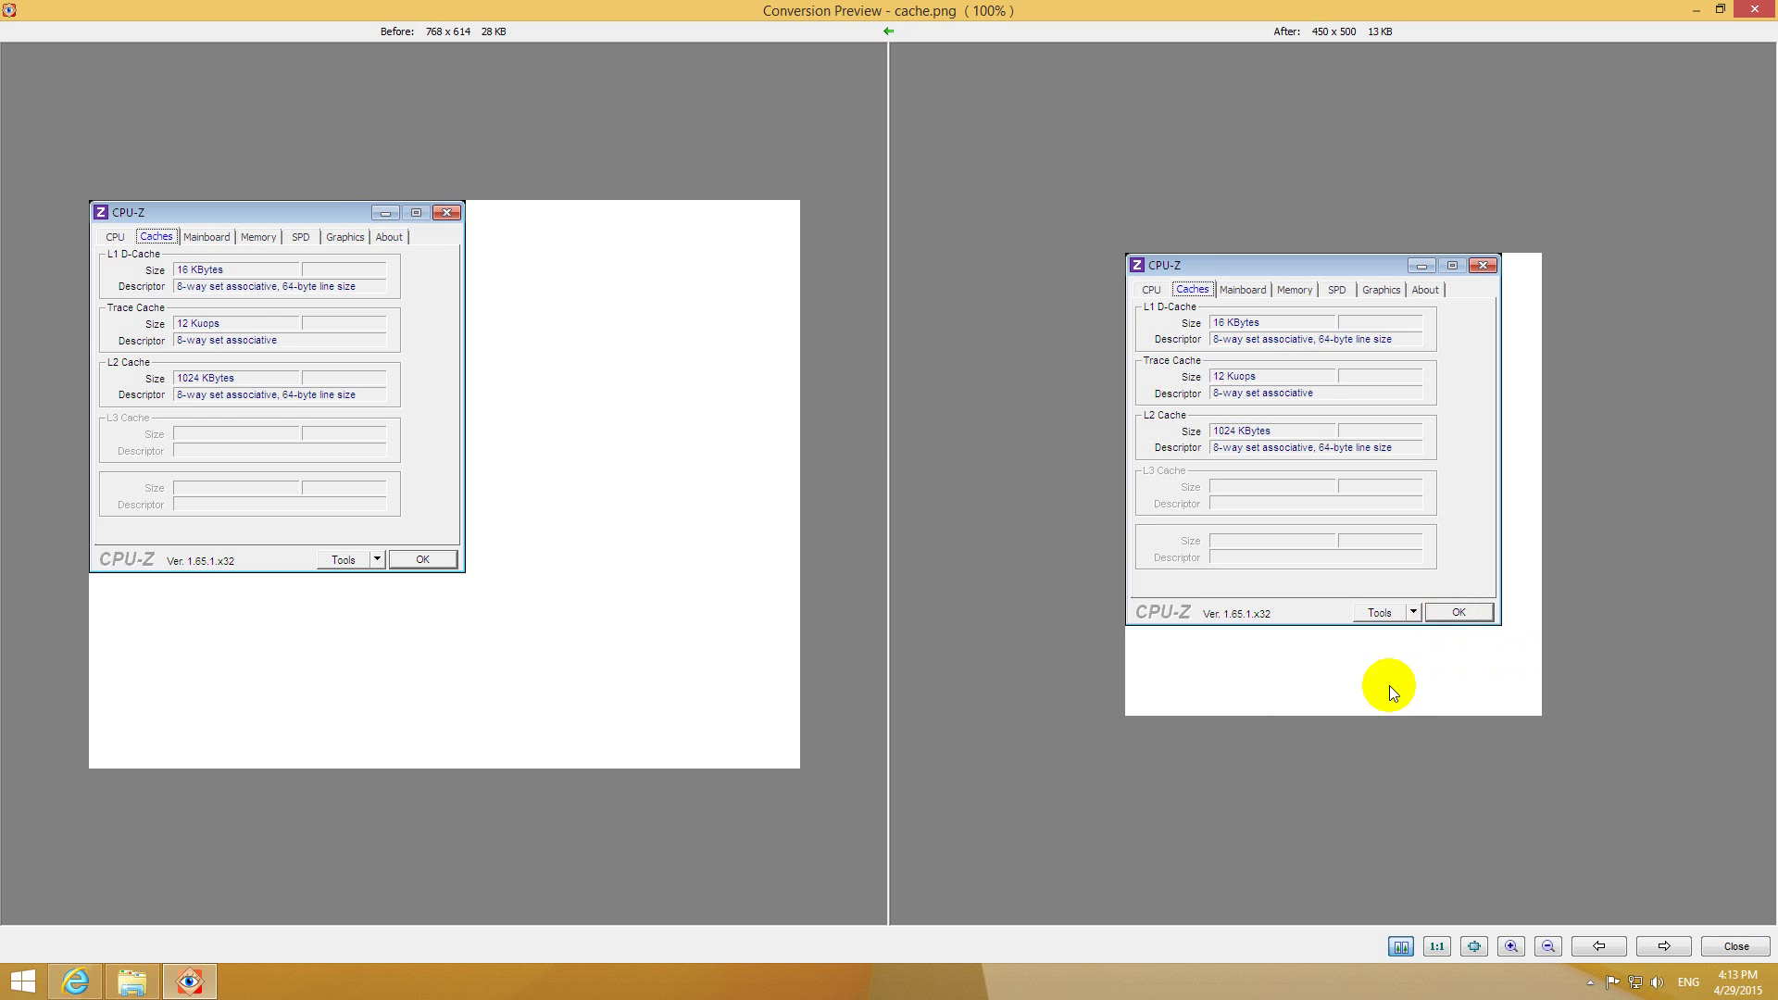
{"action": "left_click", "coordinate": [1722, 945]}
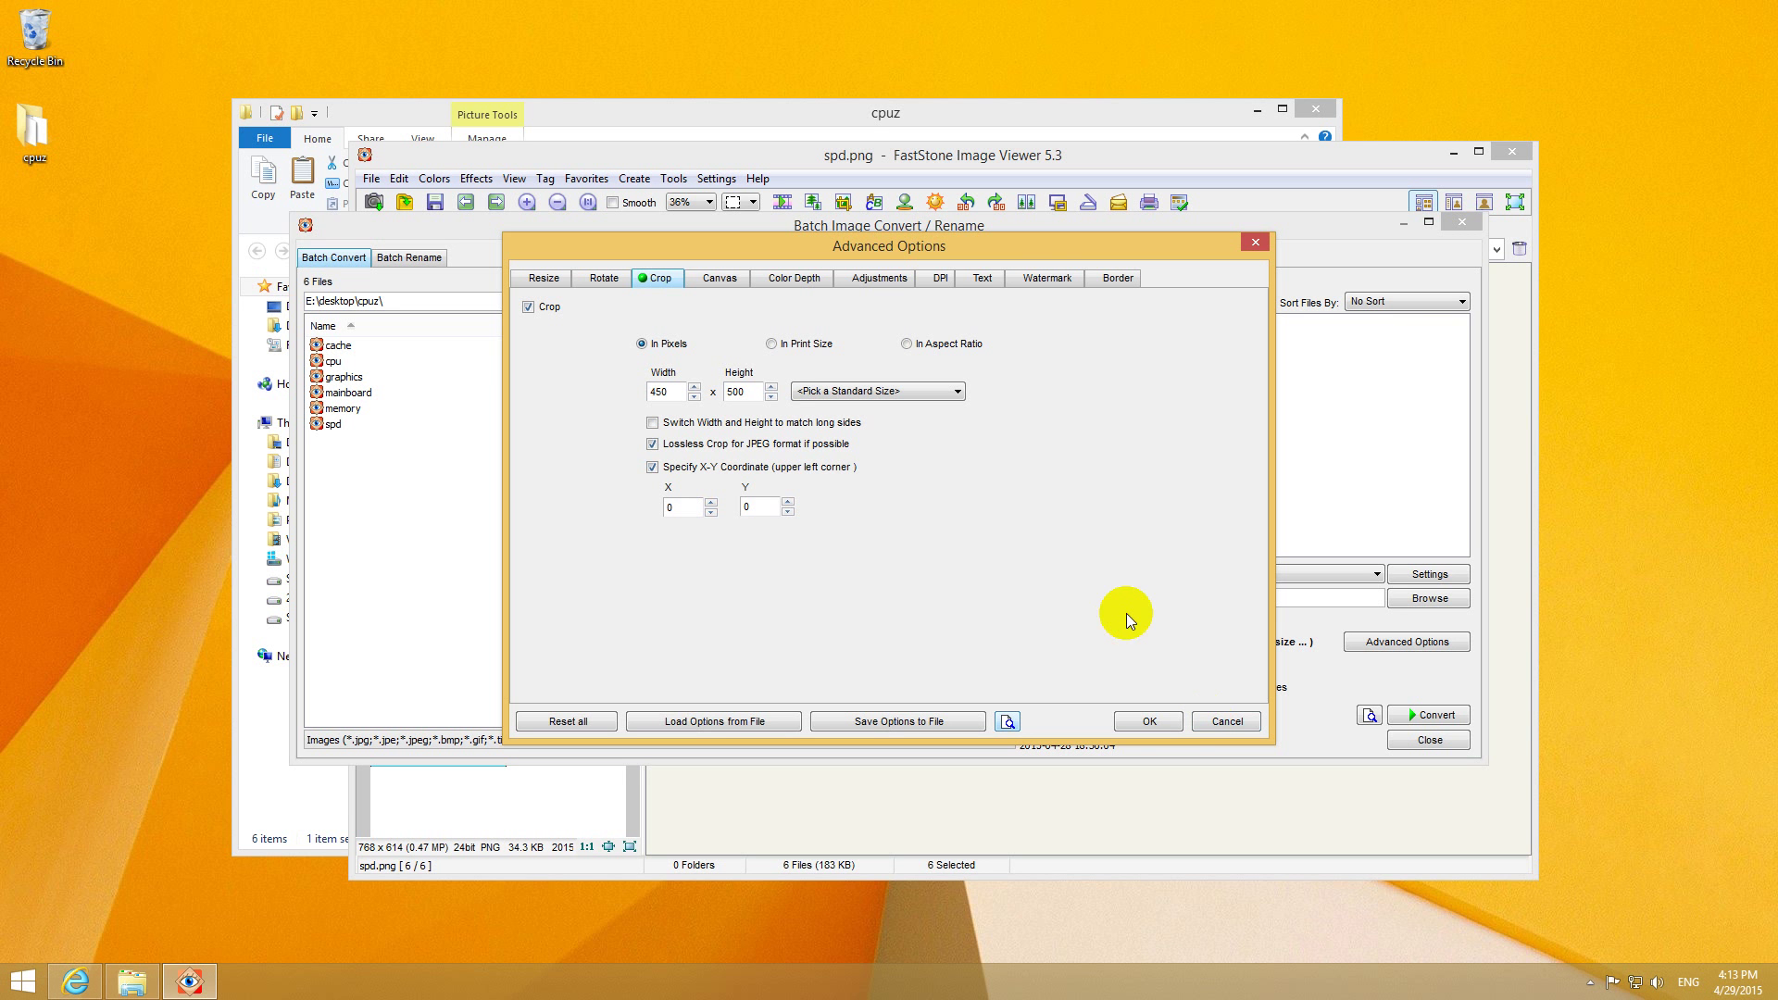
Change the crop to 410x400 and preview the result
{"action": "left_click", "coordinate": [770, 397]}
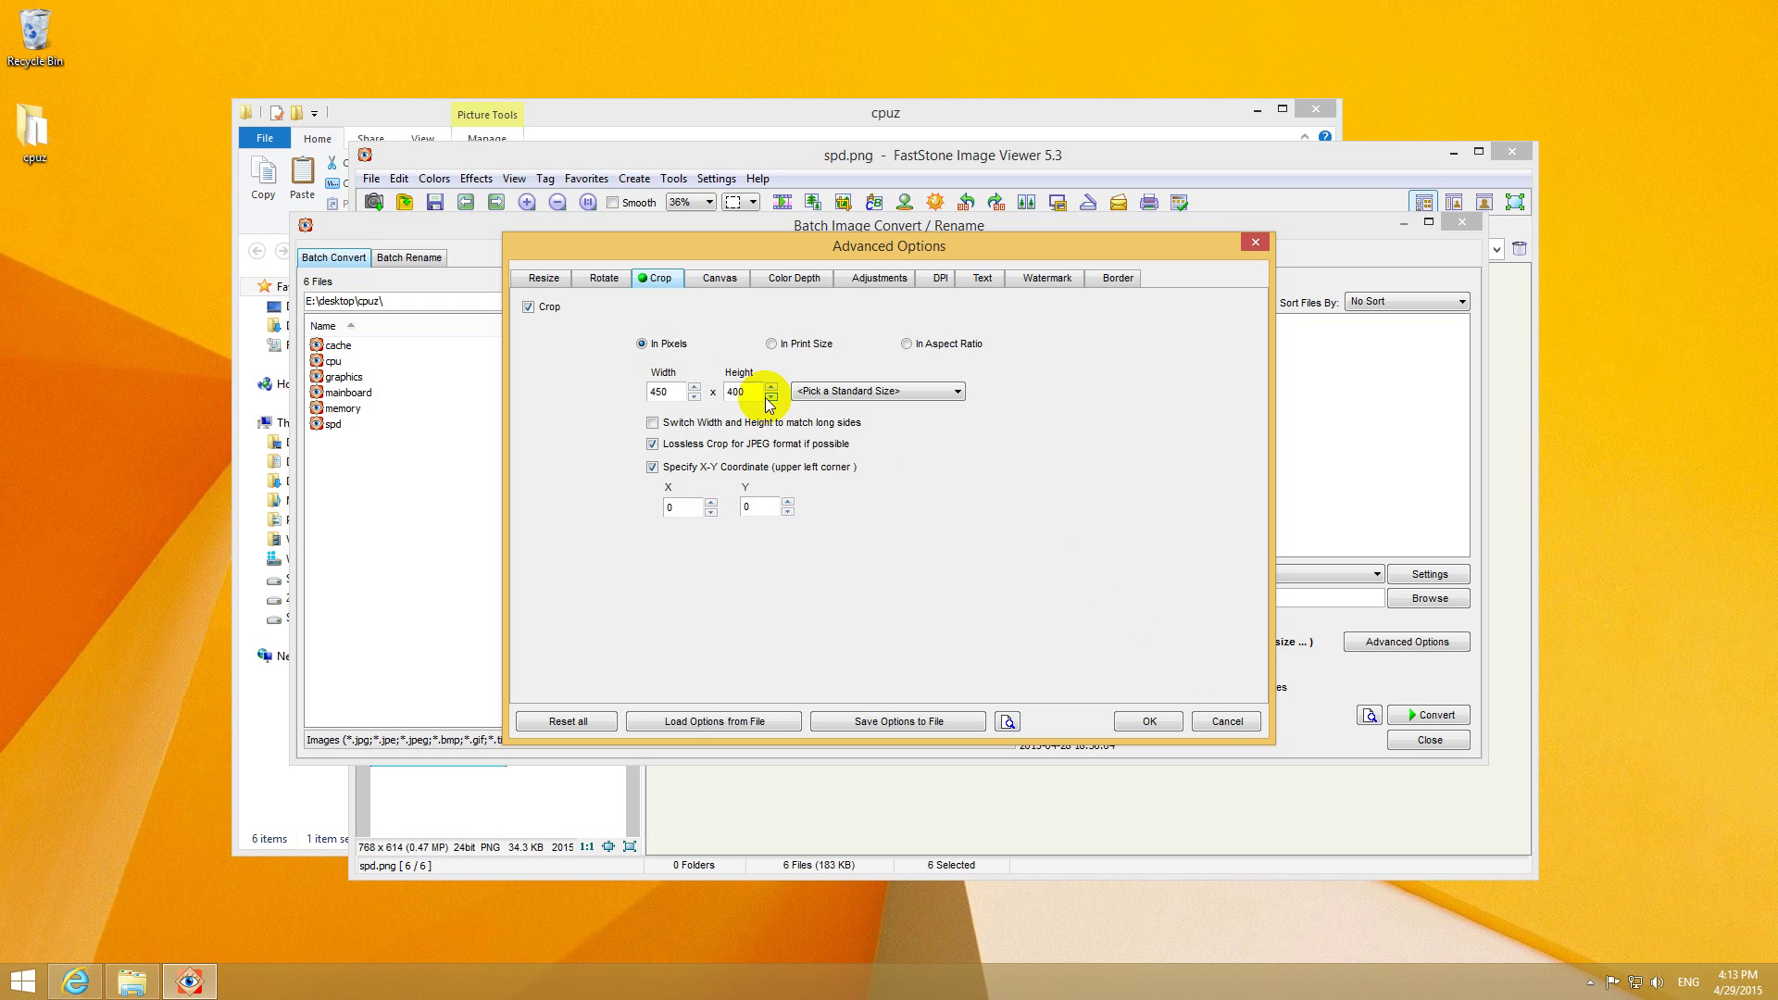
{"action": "left_click_drag", "start_coordinate": [654, 391], "coordinate": [718, 391]}
{"action": "type", "text": "410"}
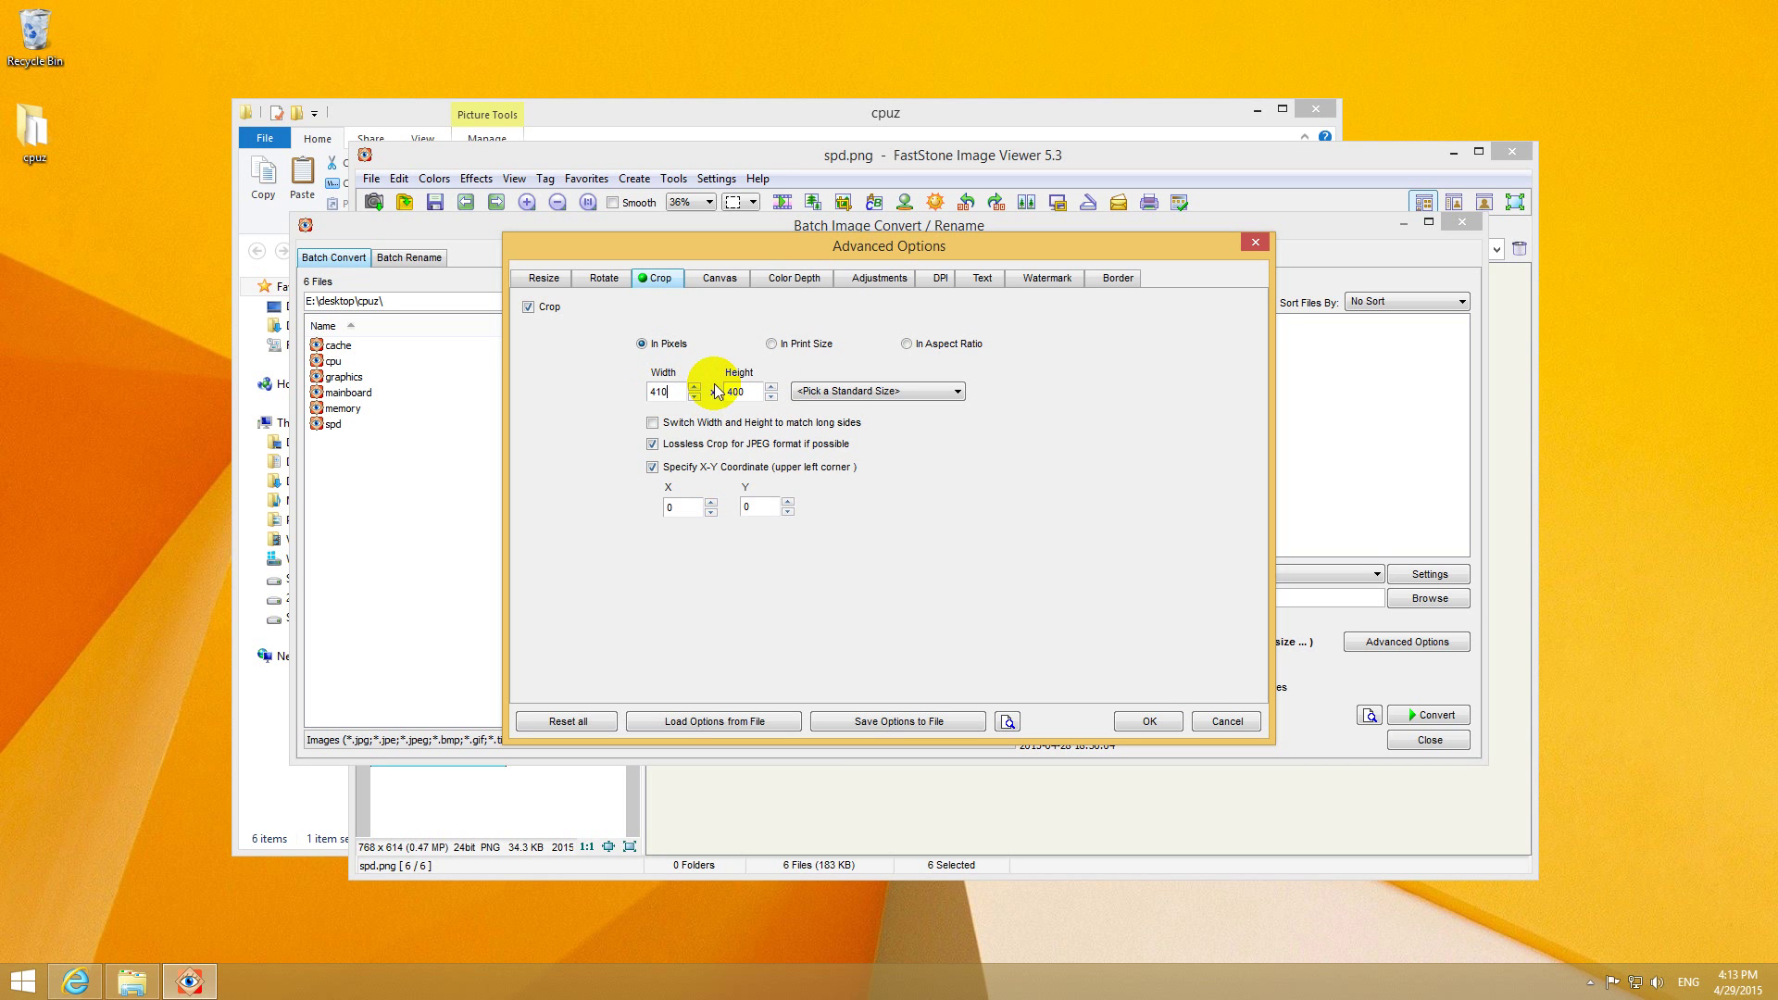
{"action": "left_click", "coordinate": [1008, 722]}
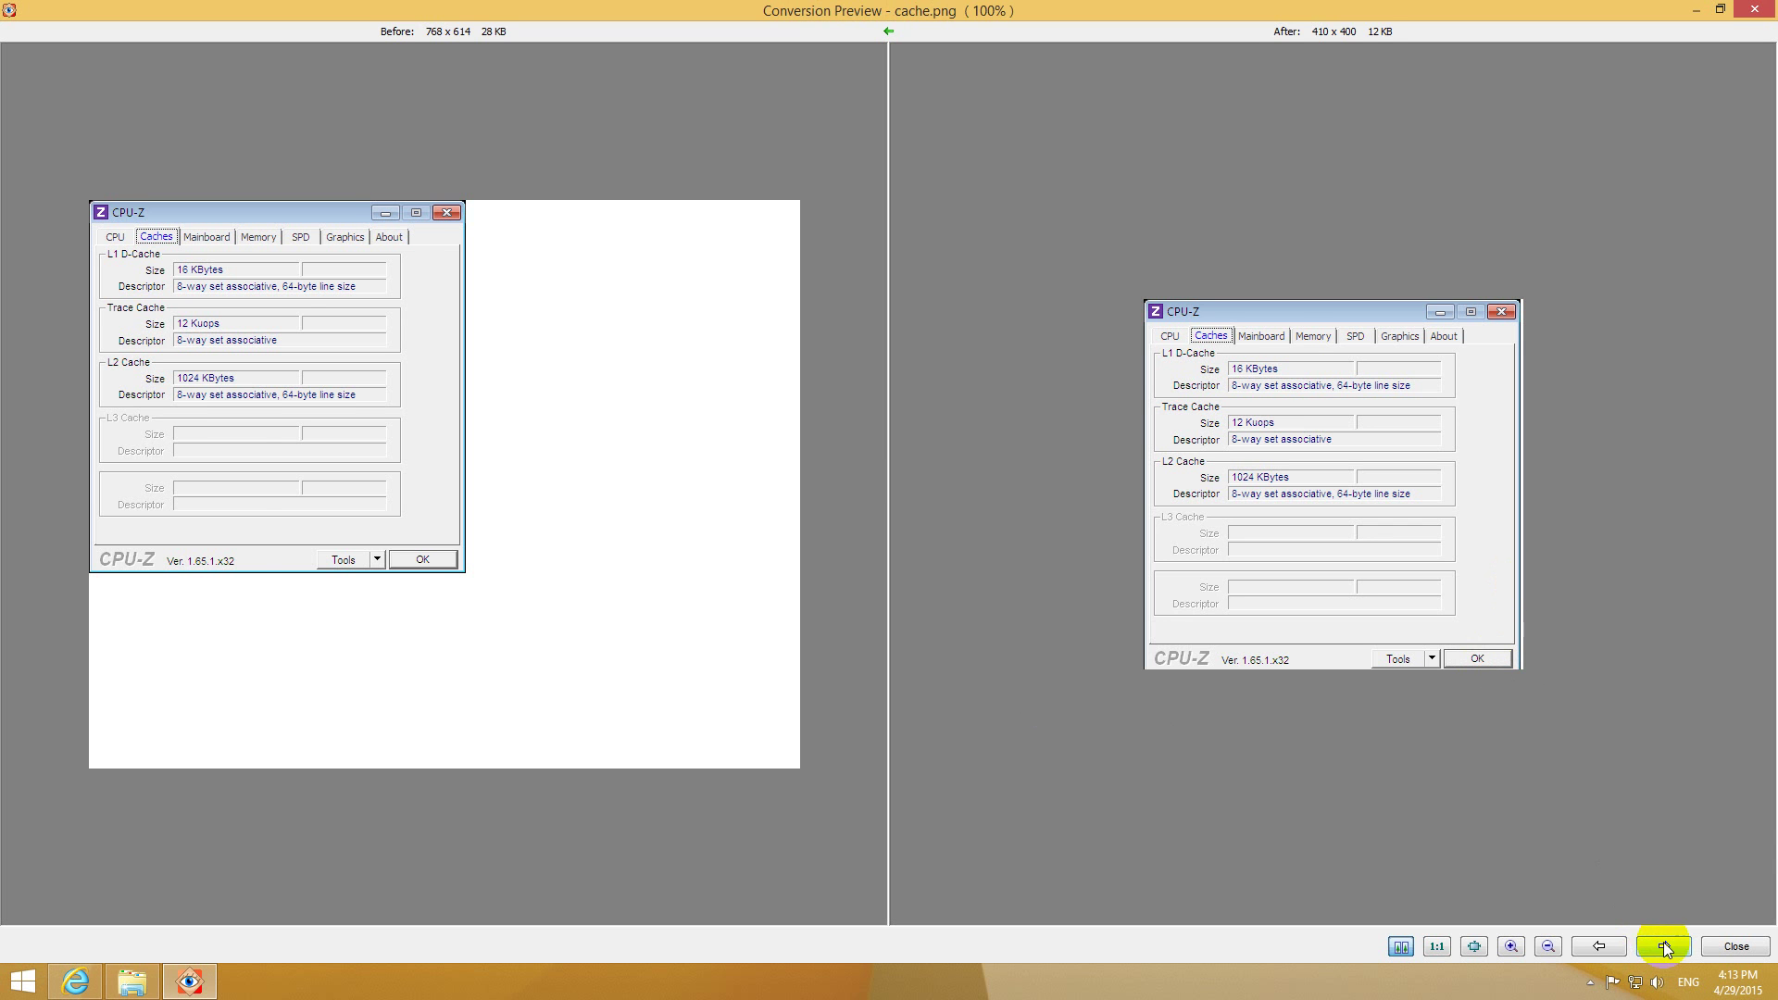
{"action": "left_click", "coordinate": [1715, 947]}
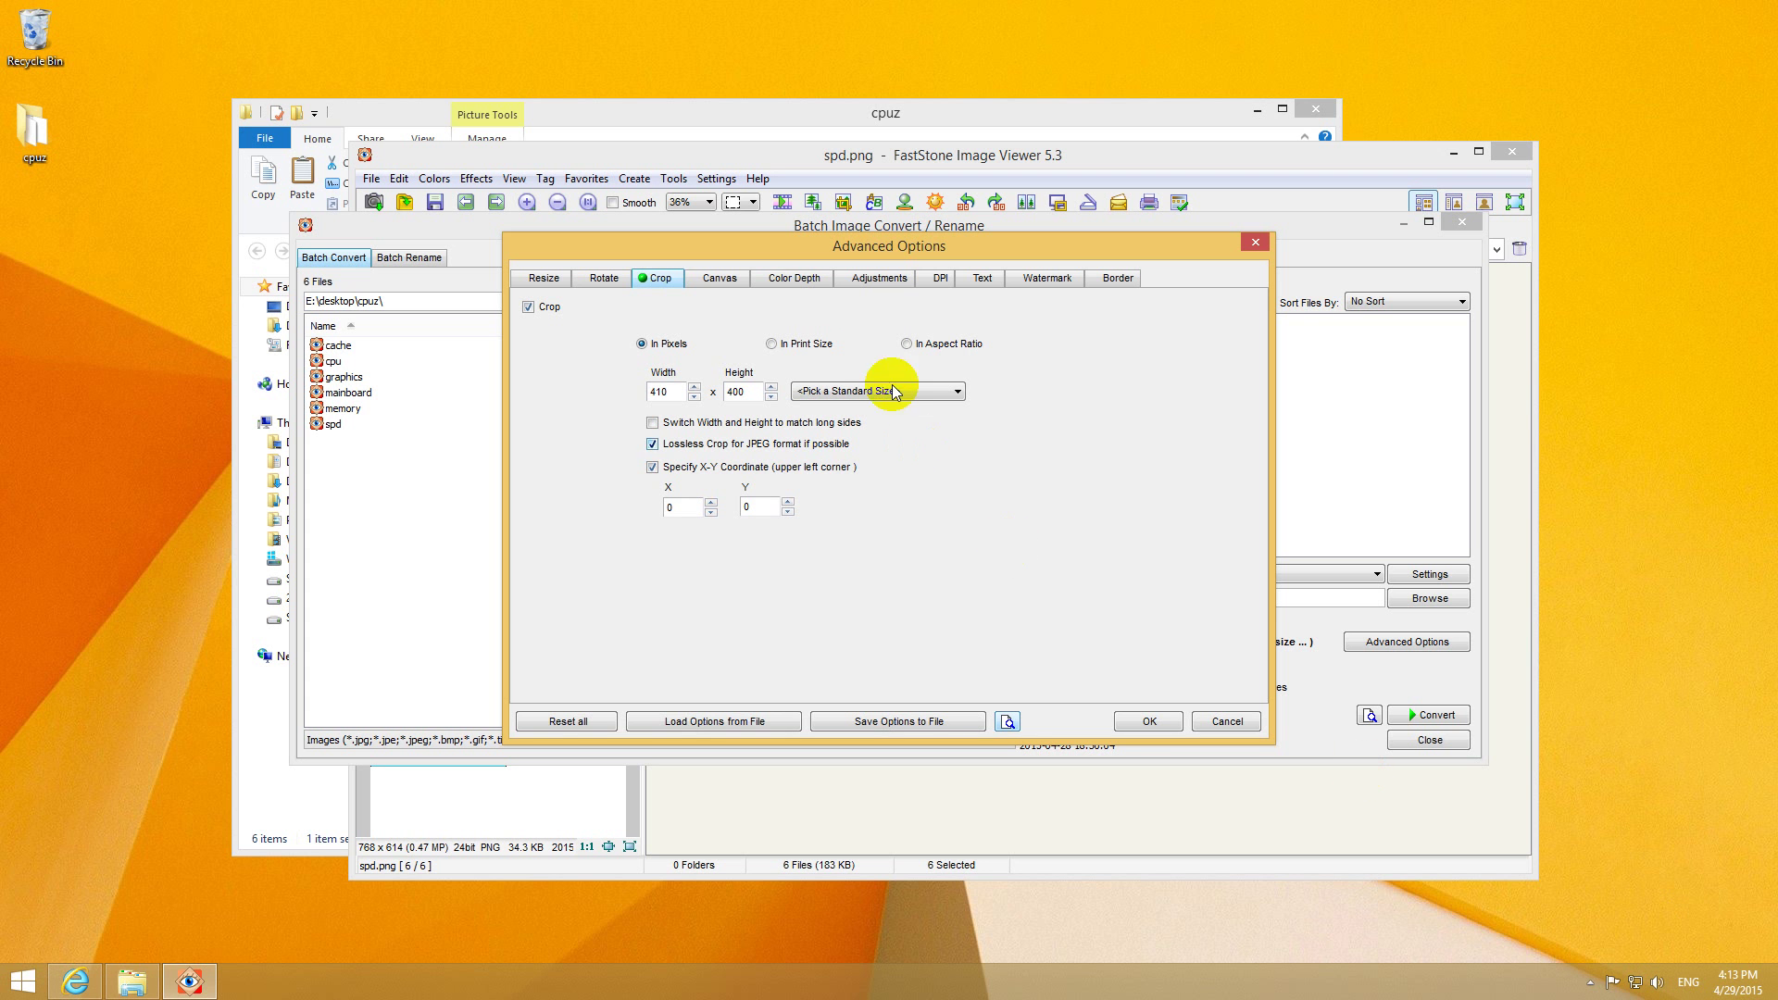
Refine the crop to 408x402, then 408x403, previewing each size
{"action": "left_click", "coordinate": [694, 396]}
{"action": "left_click", "coordinate": [771, 387]}
{"action": "left_click", "coordinate": [771, 387]}
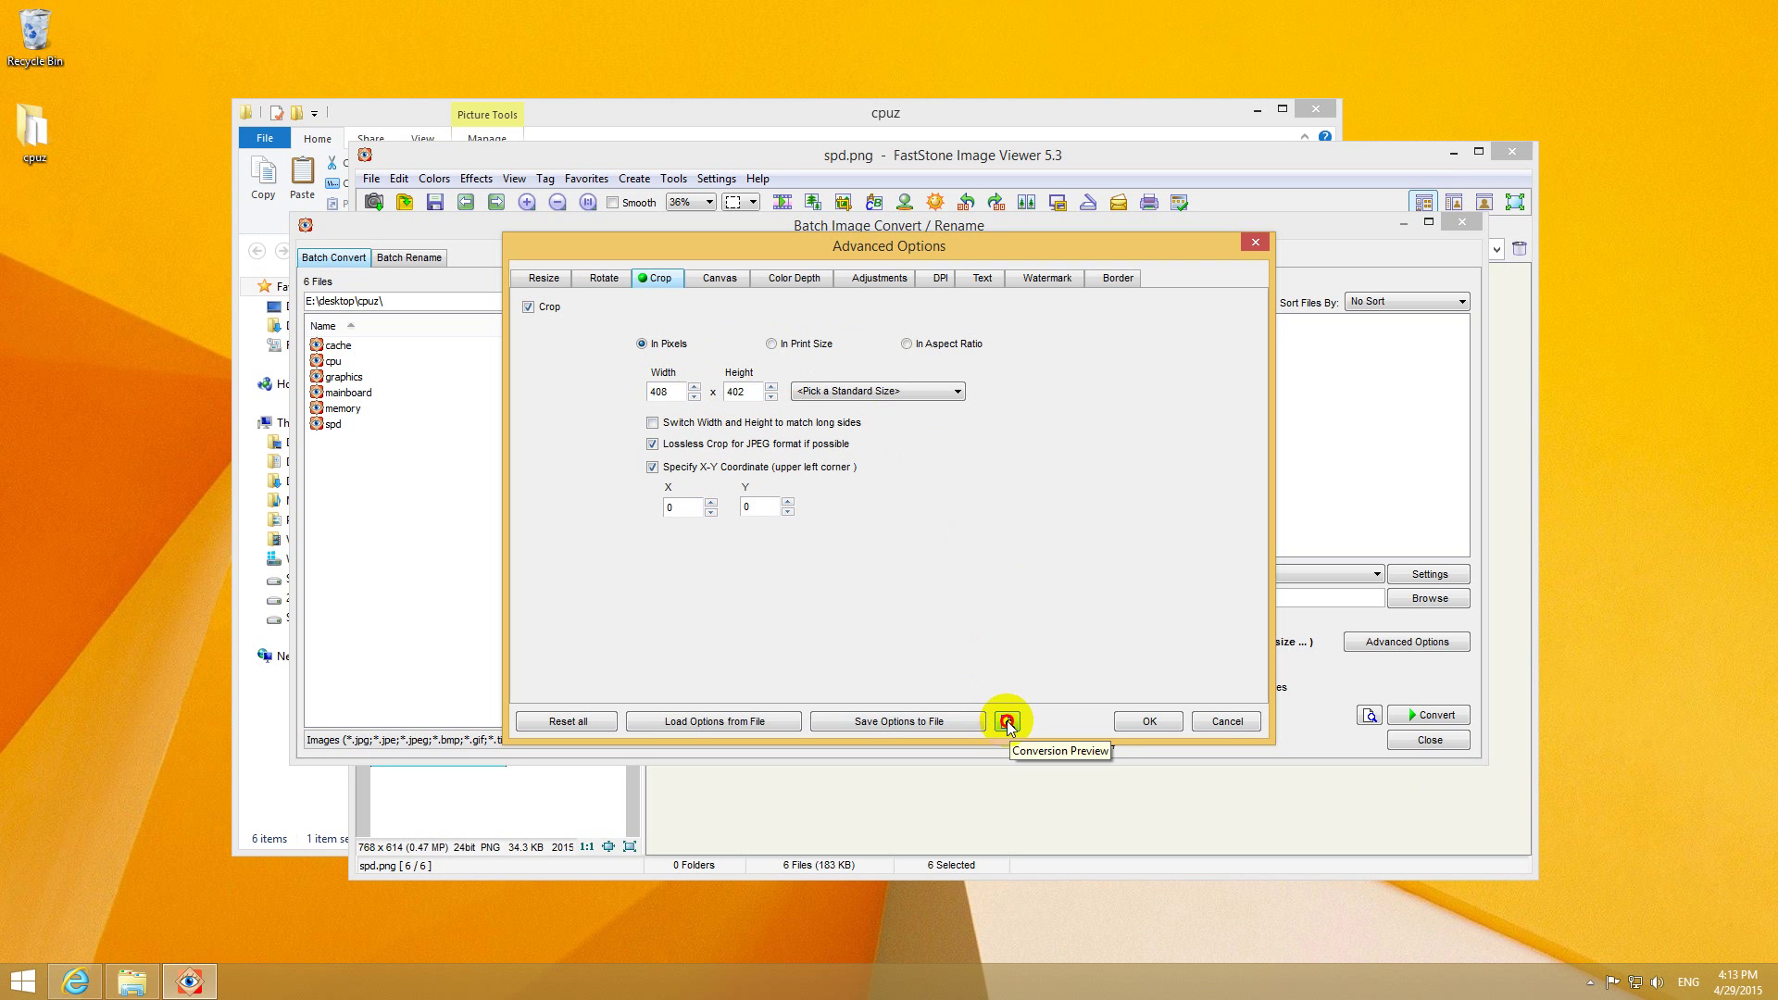
{"action": "left_click", "coordinate": [1006, 721]}
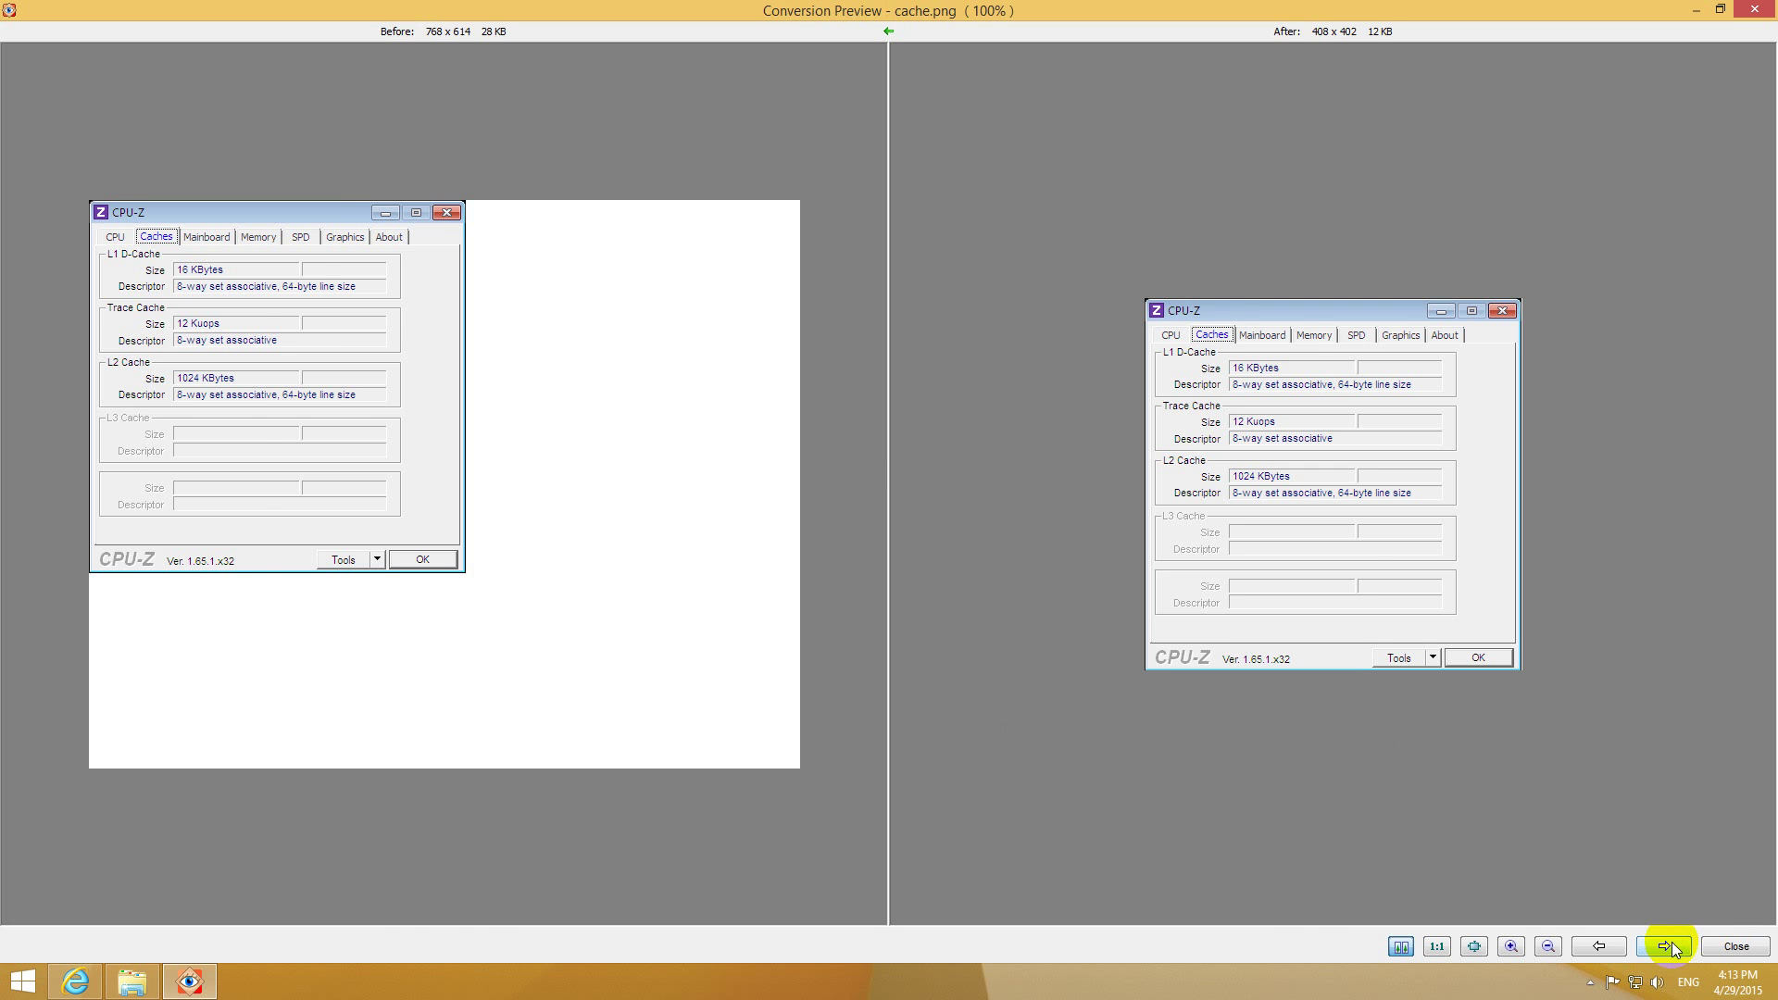
{"action": "left_click", "coordinate": [1724, 946]}
{"action": "left_click", "coordinate": [771, 387]}
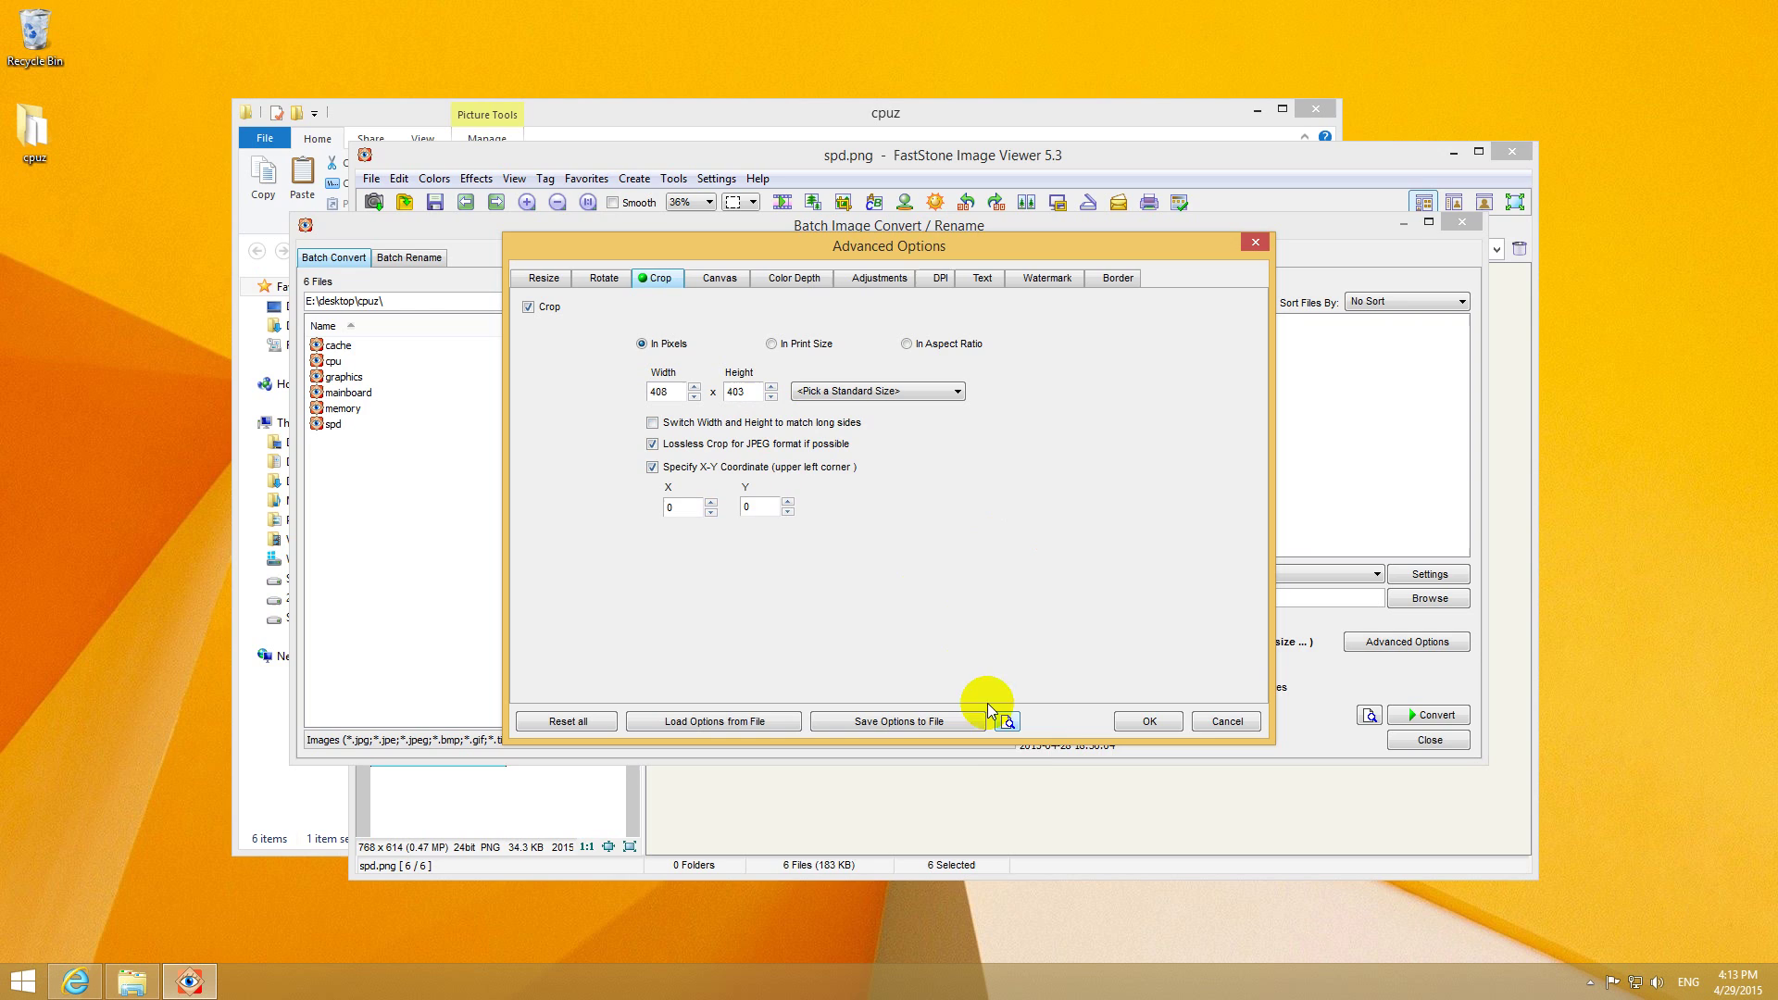
{"action": "left_click", "coordinate": [1008, 723]}
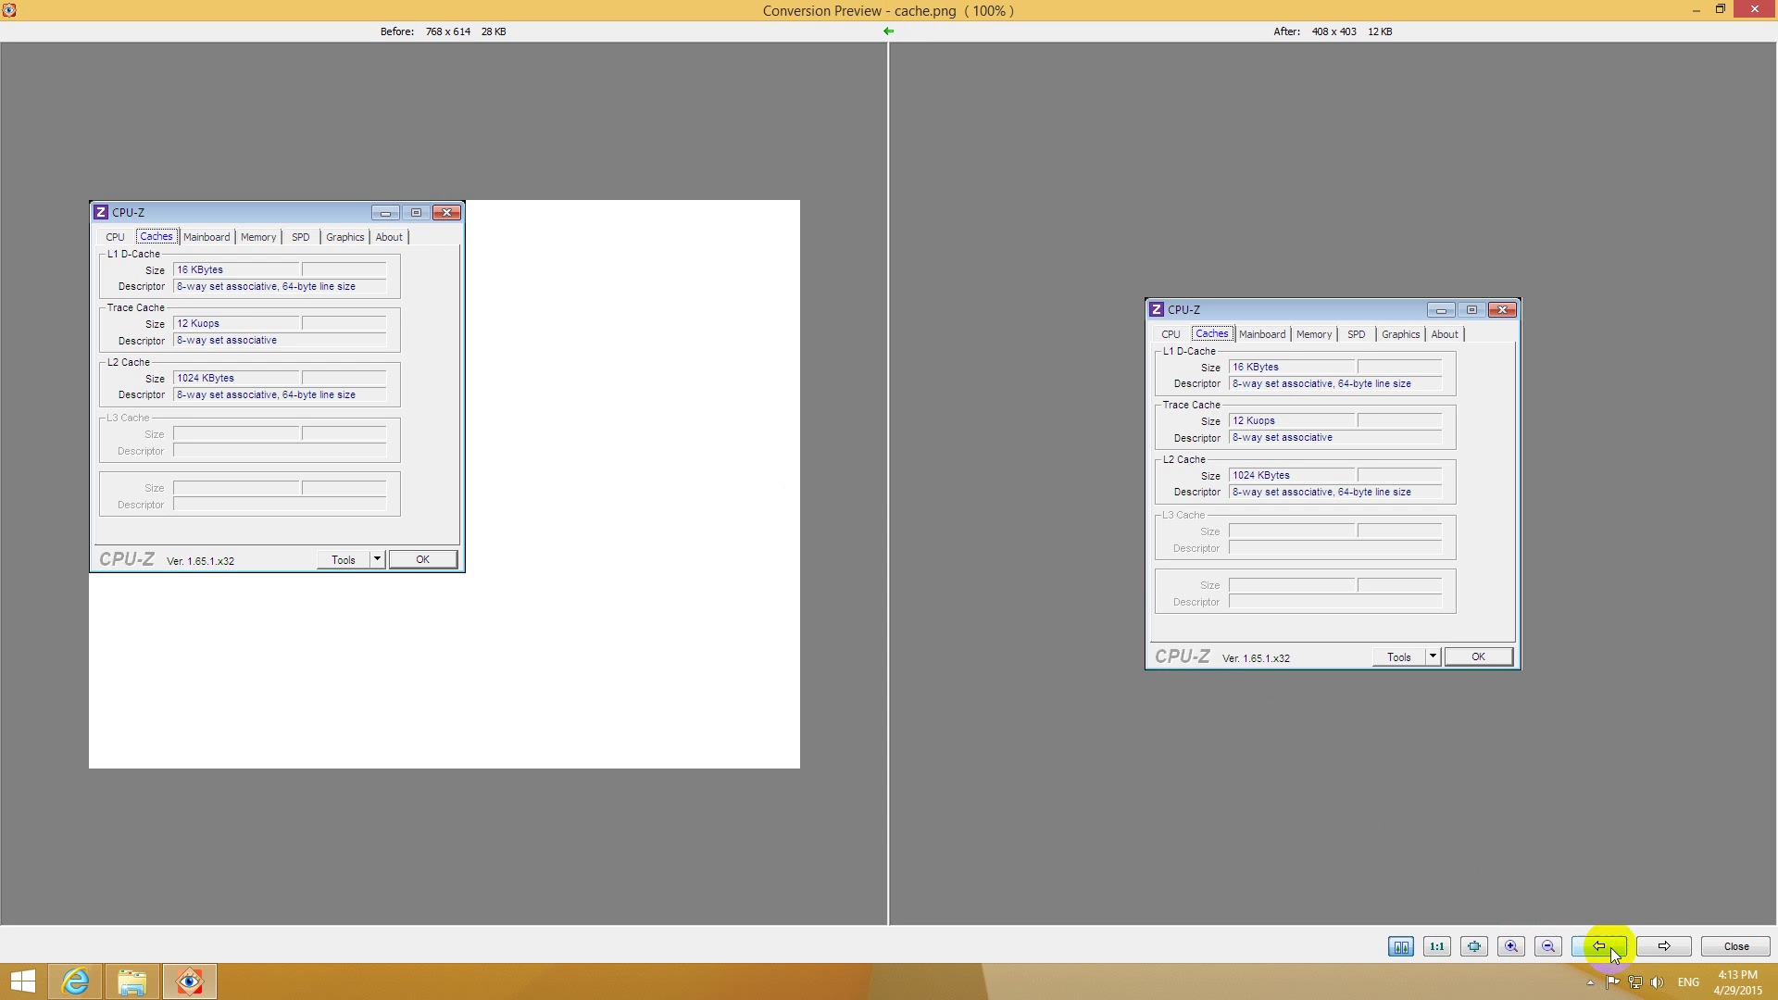
Check the 408x403 crop on cpu.png, graphics.png, memory and spd.png
{"action": "left_click", "coordinate": [1661, 947]}
{"action": "left_click", "coordinate": [1659, 947]}
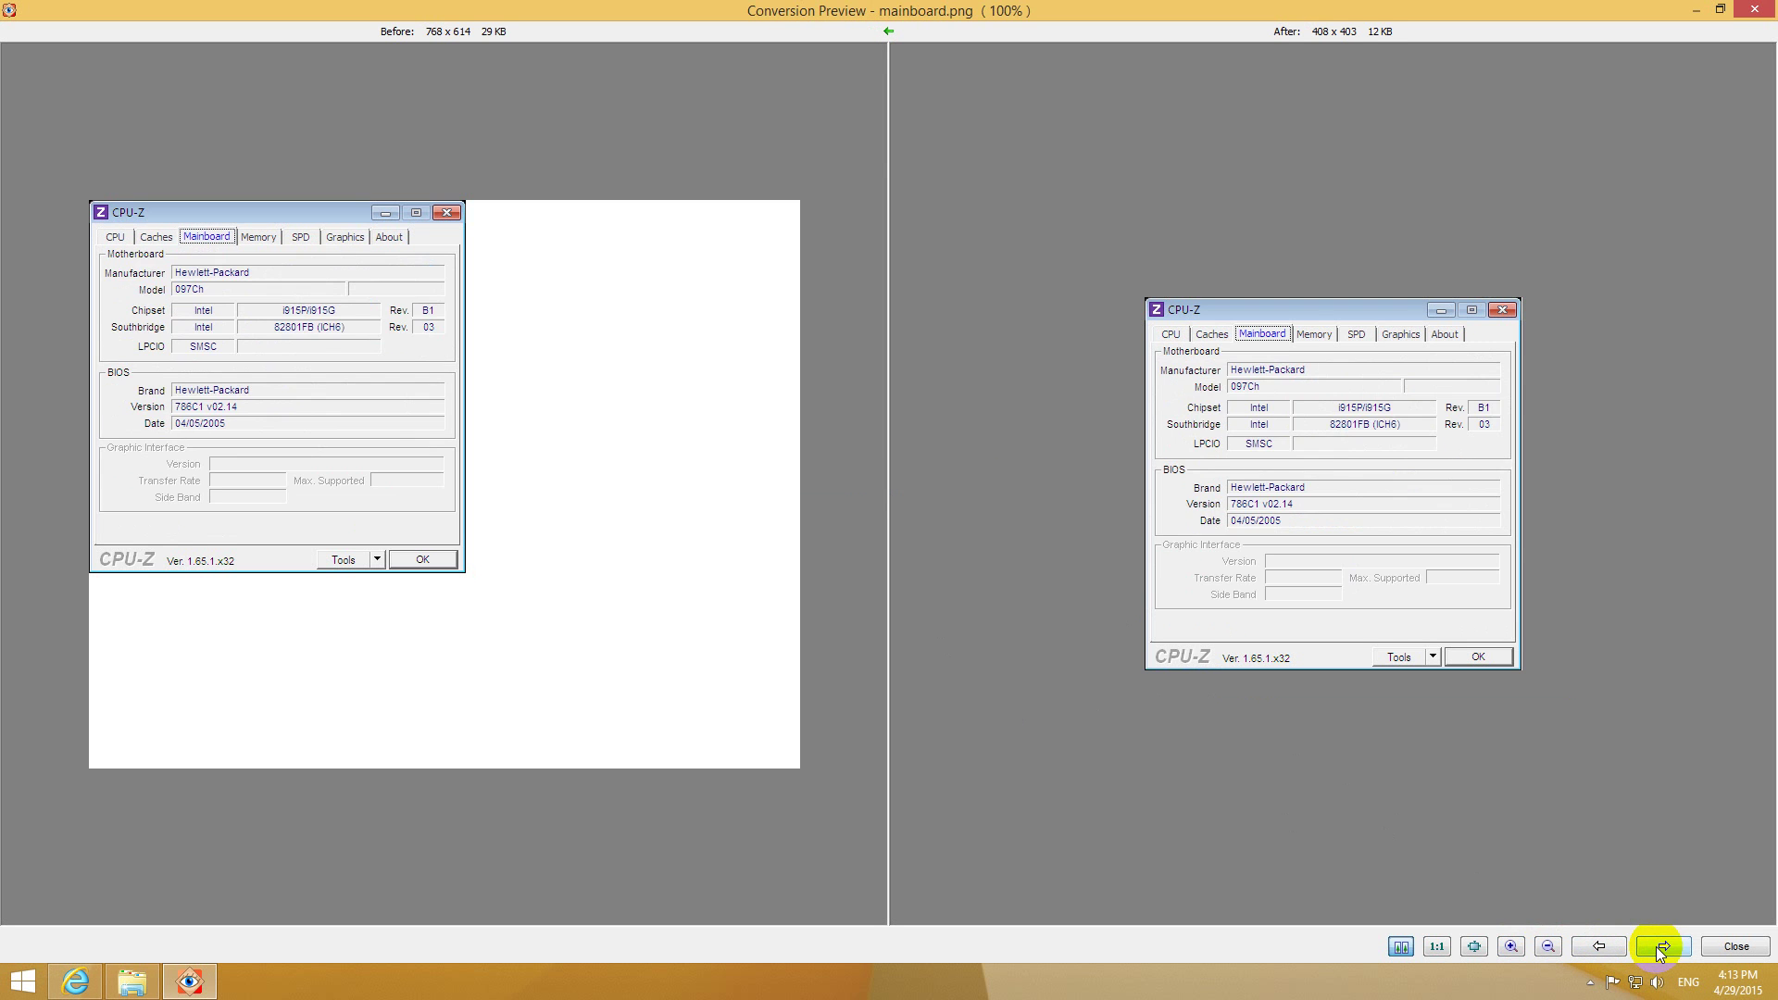
{"action": "left_click", "coordinate": [1655, 946]}
{"action": "left_click", "coordinate": [1656, 946]}
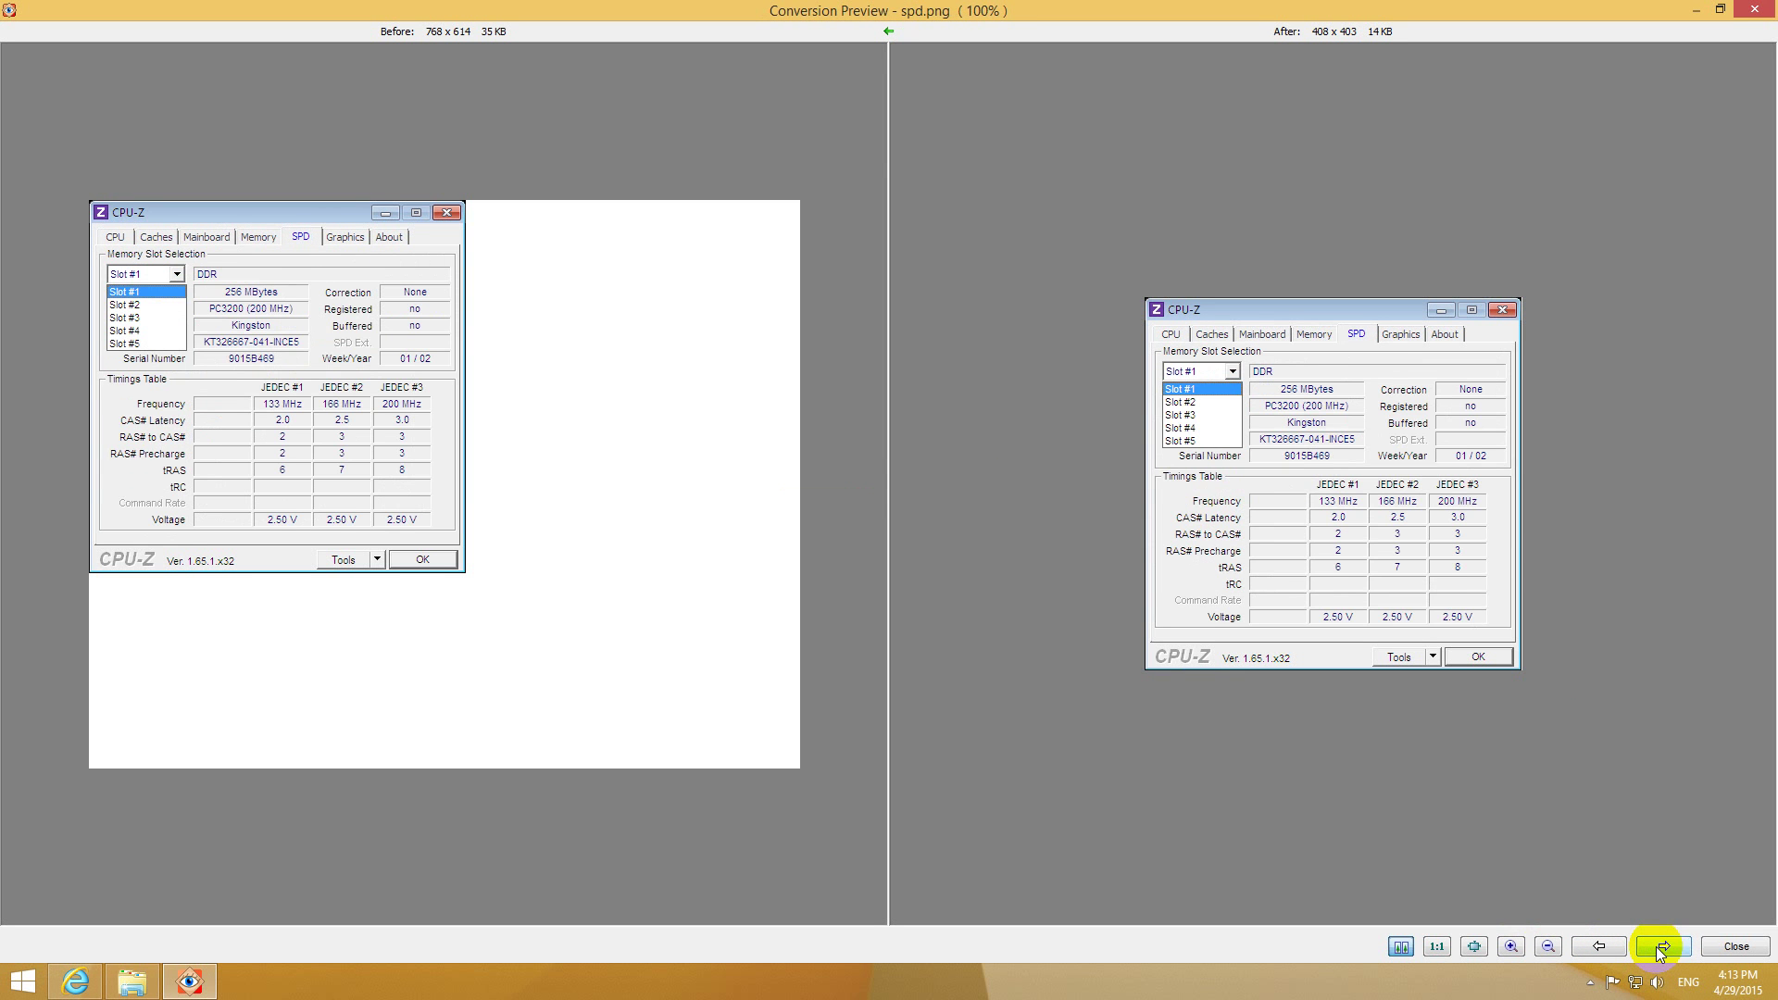
{"action": "left_click", "coordinate": [1735, 947]}
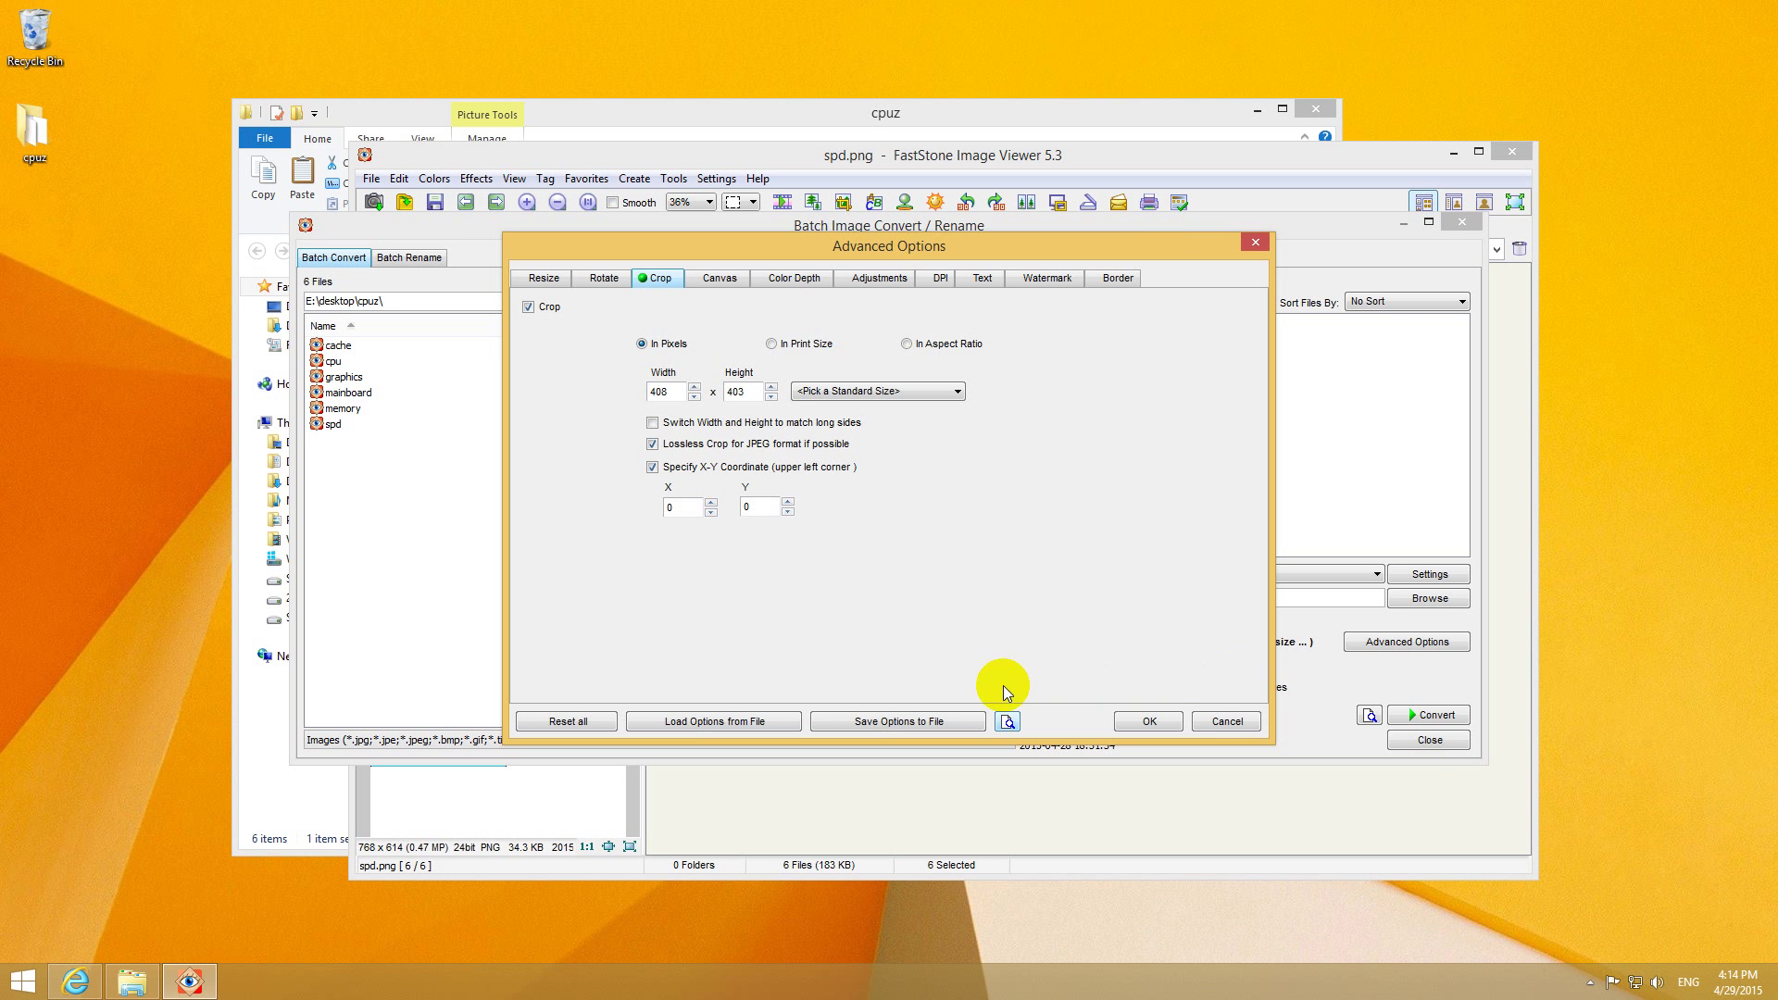
Accept the crop settings and convert the six images, creating the crop folder
{"action": "left_click", "coordinate": [1150, 720]}
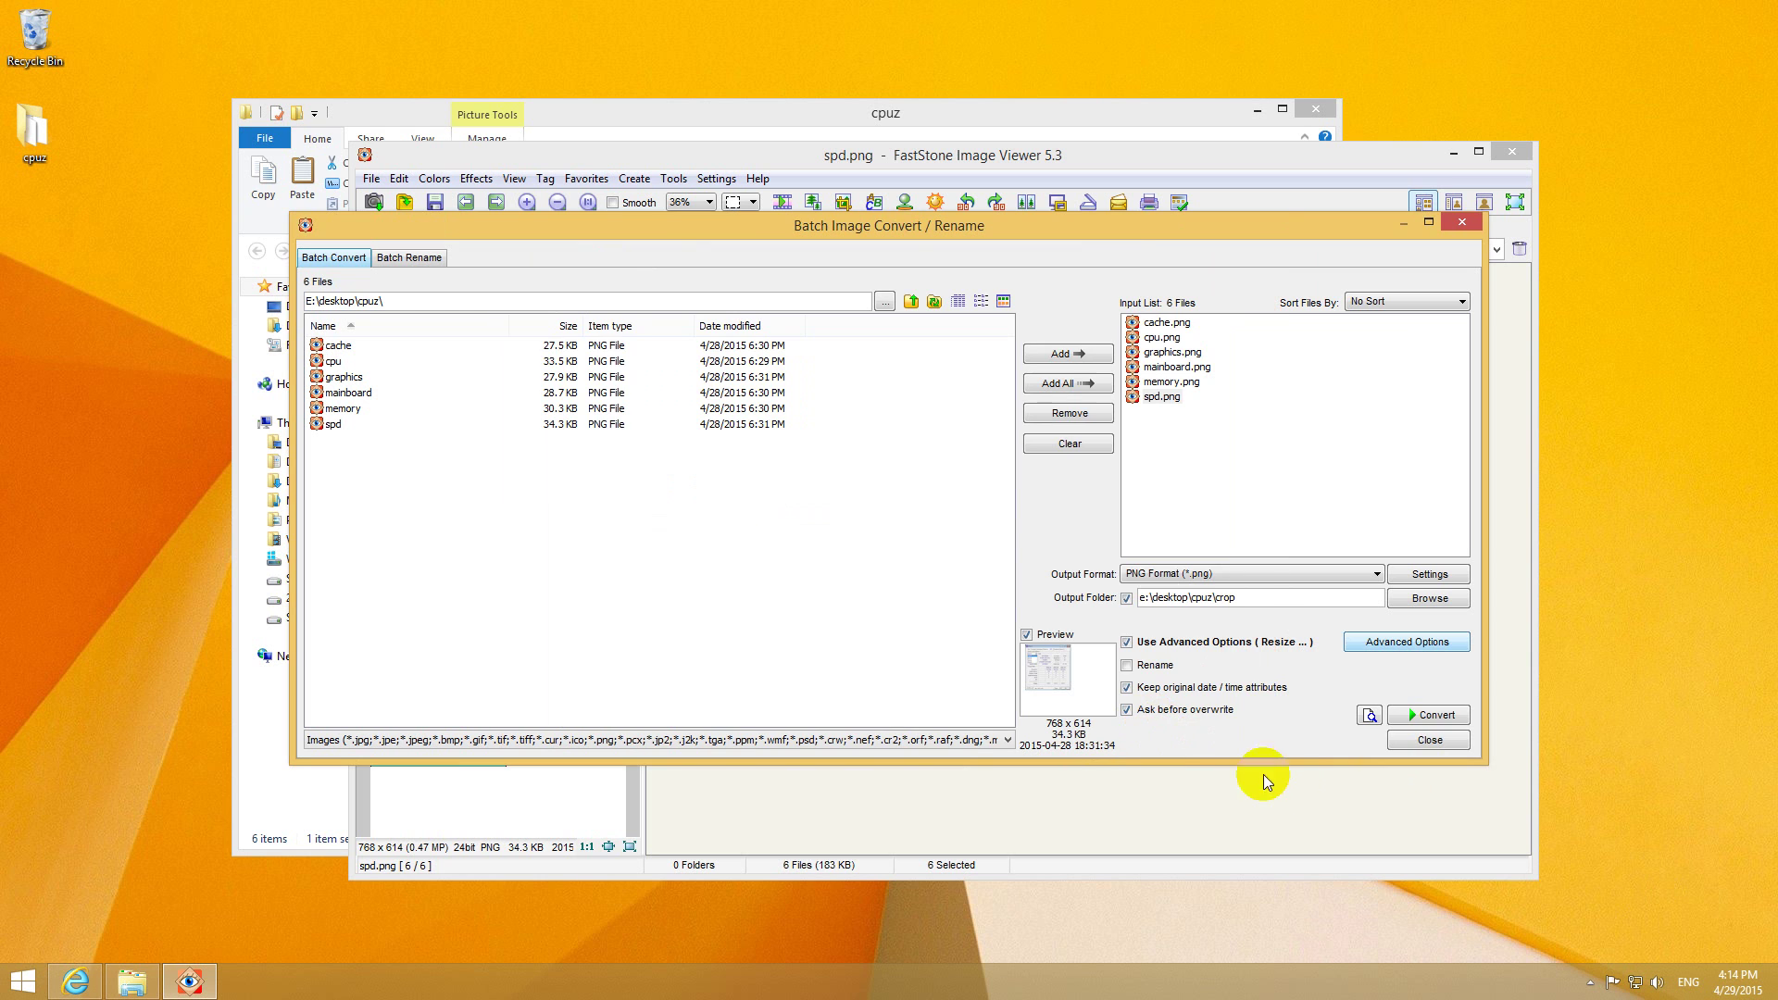
{"action": "left_click", "coordinate": [1431, 718]}
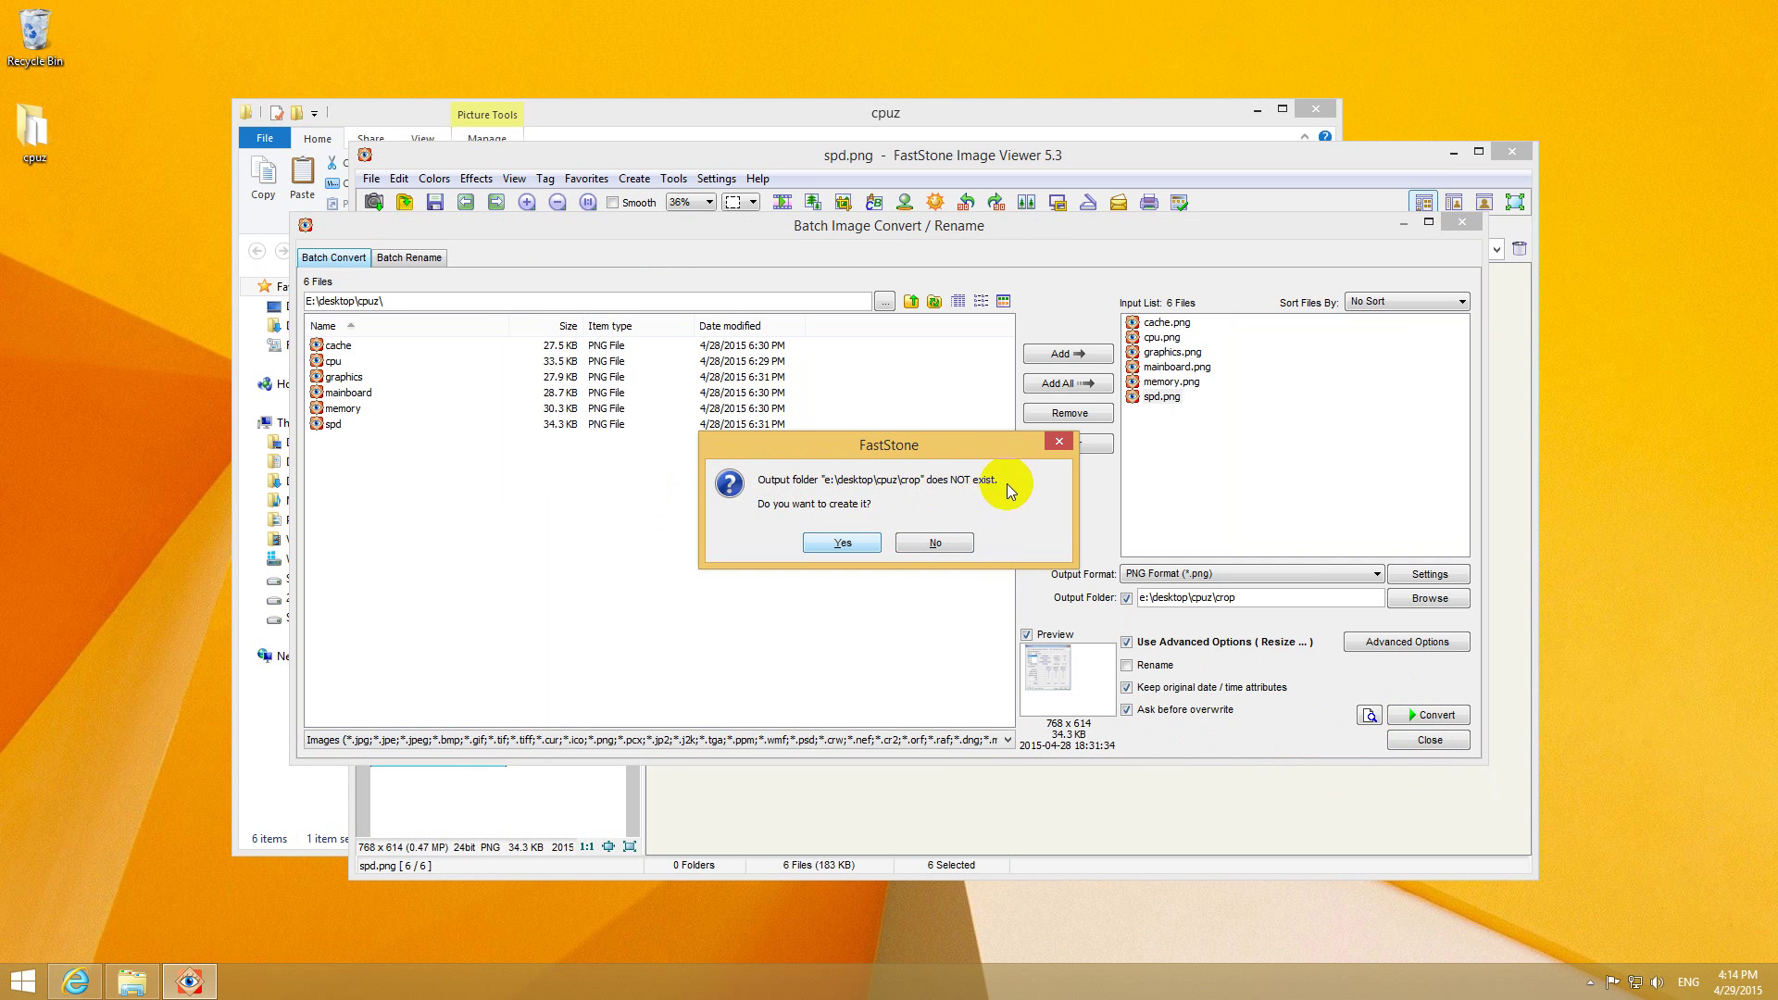
{"action": "left_click", "coordinate": [857, 541]}
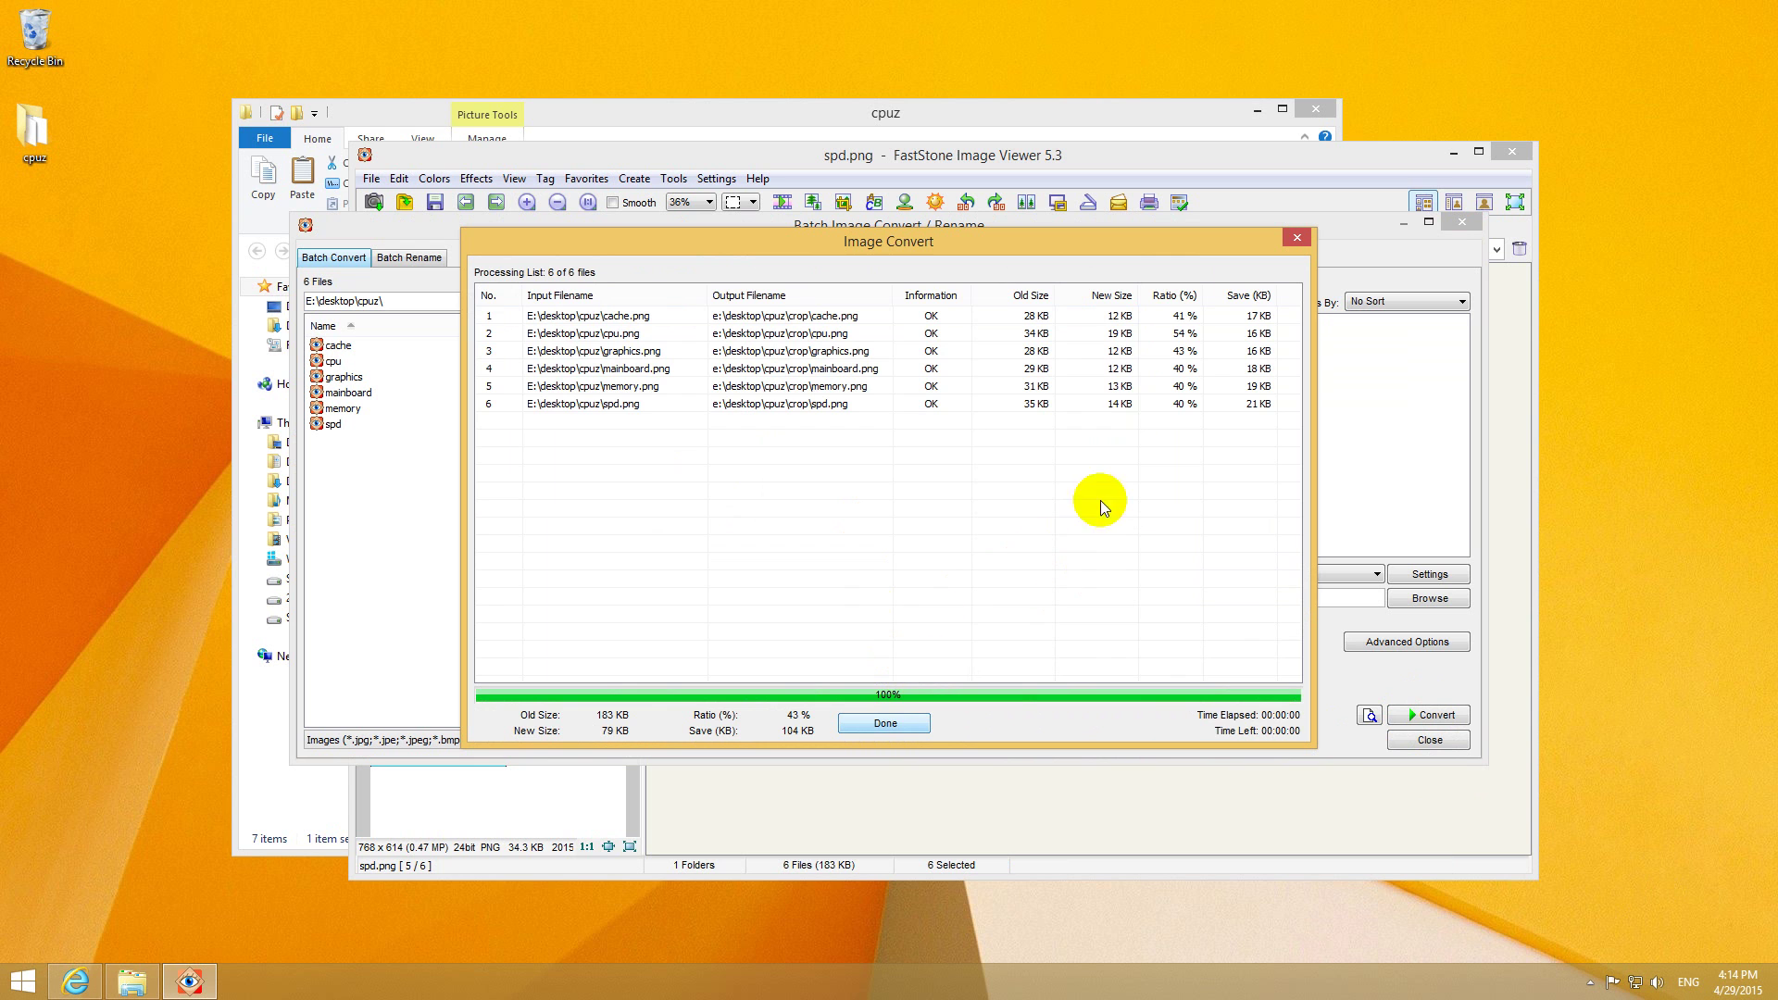
{"action": "left_click", "coordinate": [891, 720]}
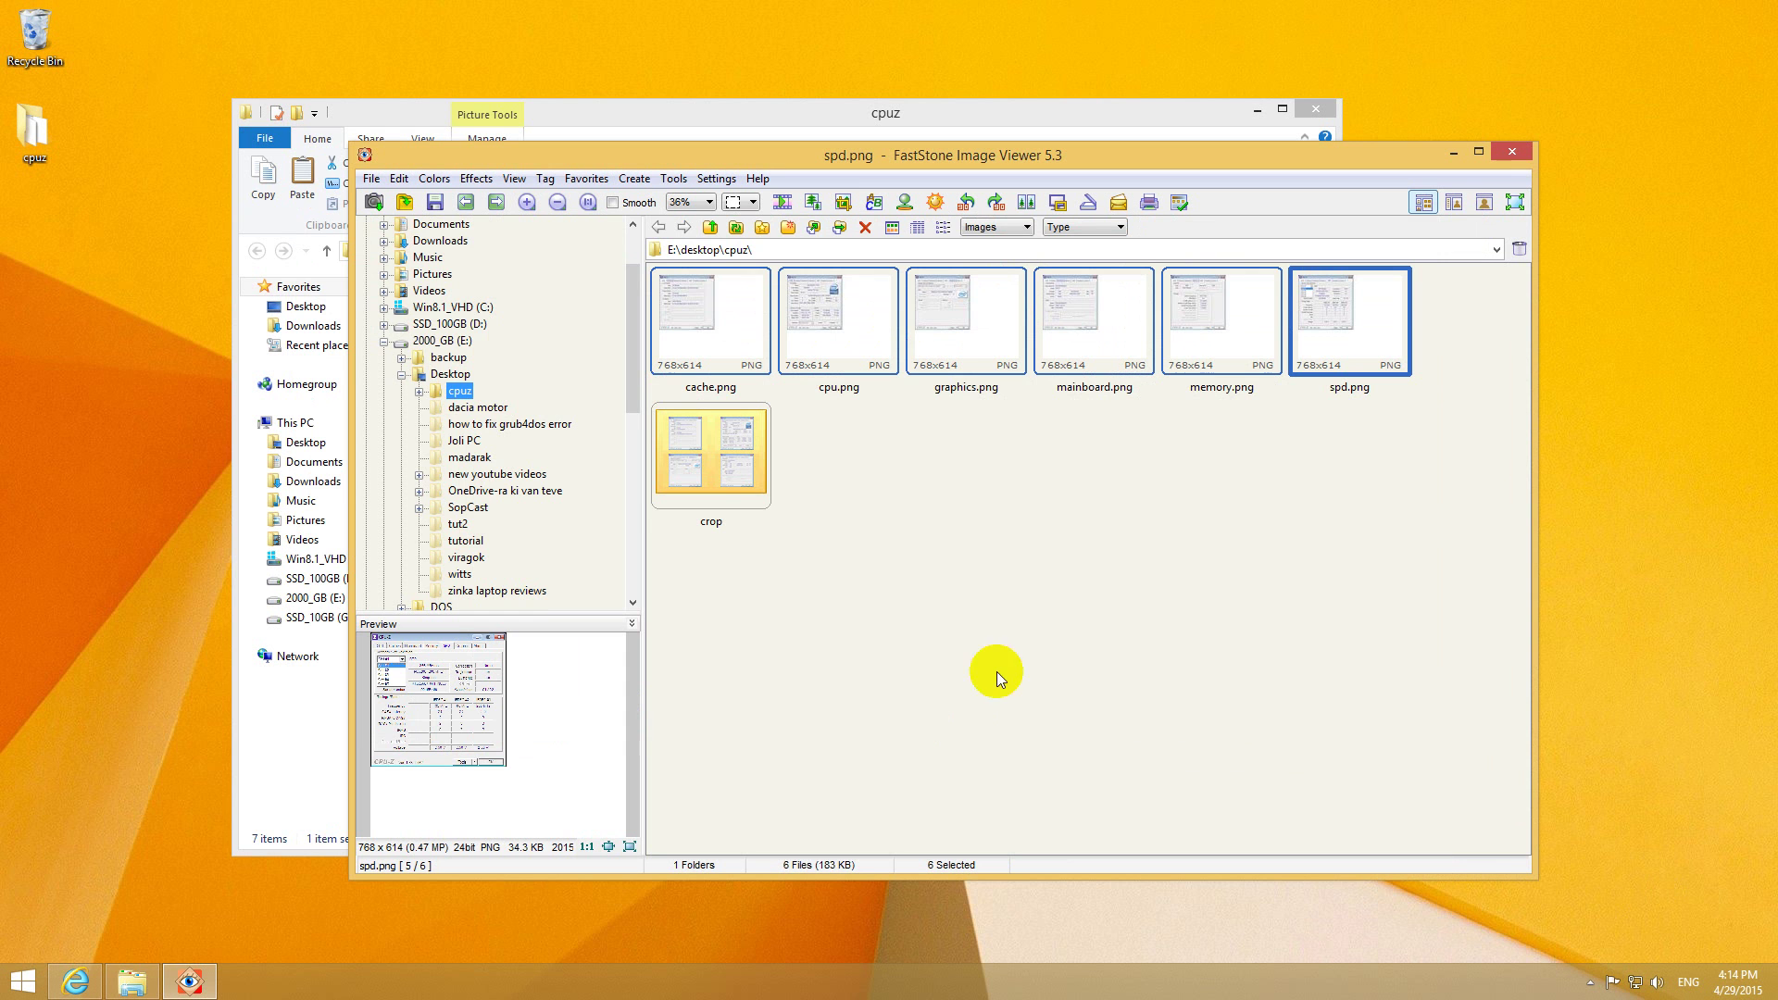
Open the crop folder and view the cropped images from cache.png to spd.png
{"action": "left_click", "coordinate": [1512, 151]}
{"action": "left_click", "coordinate": [453, 350]}
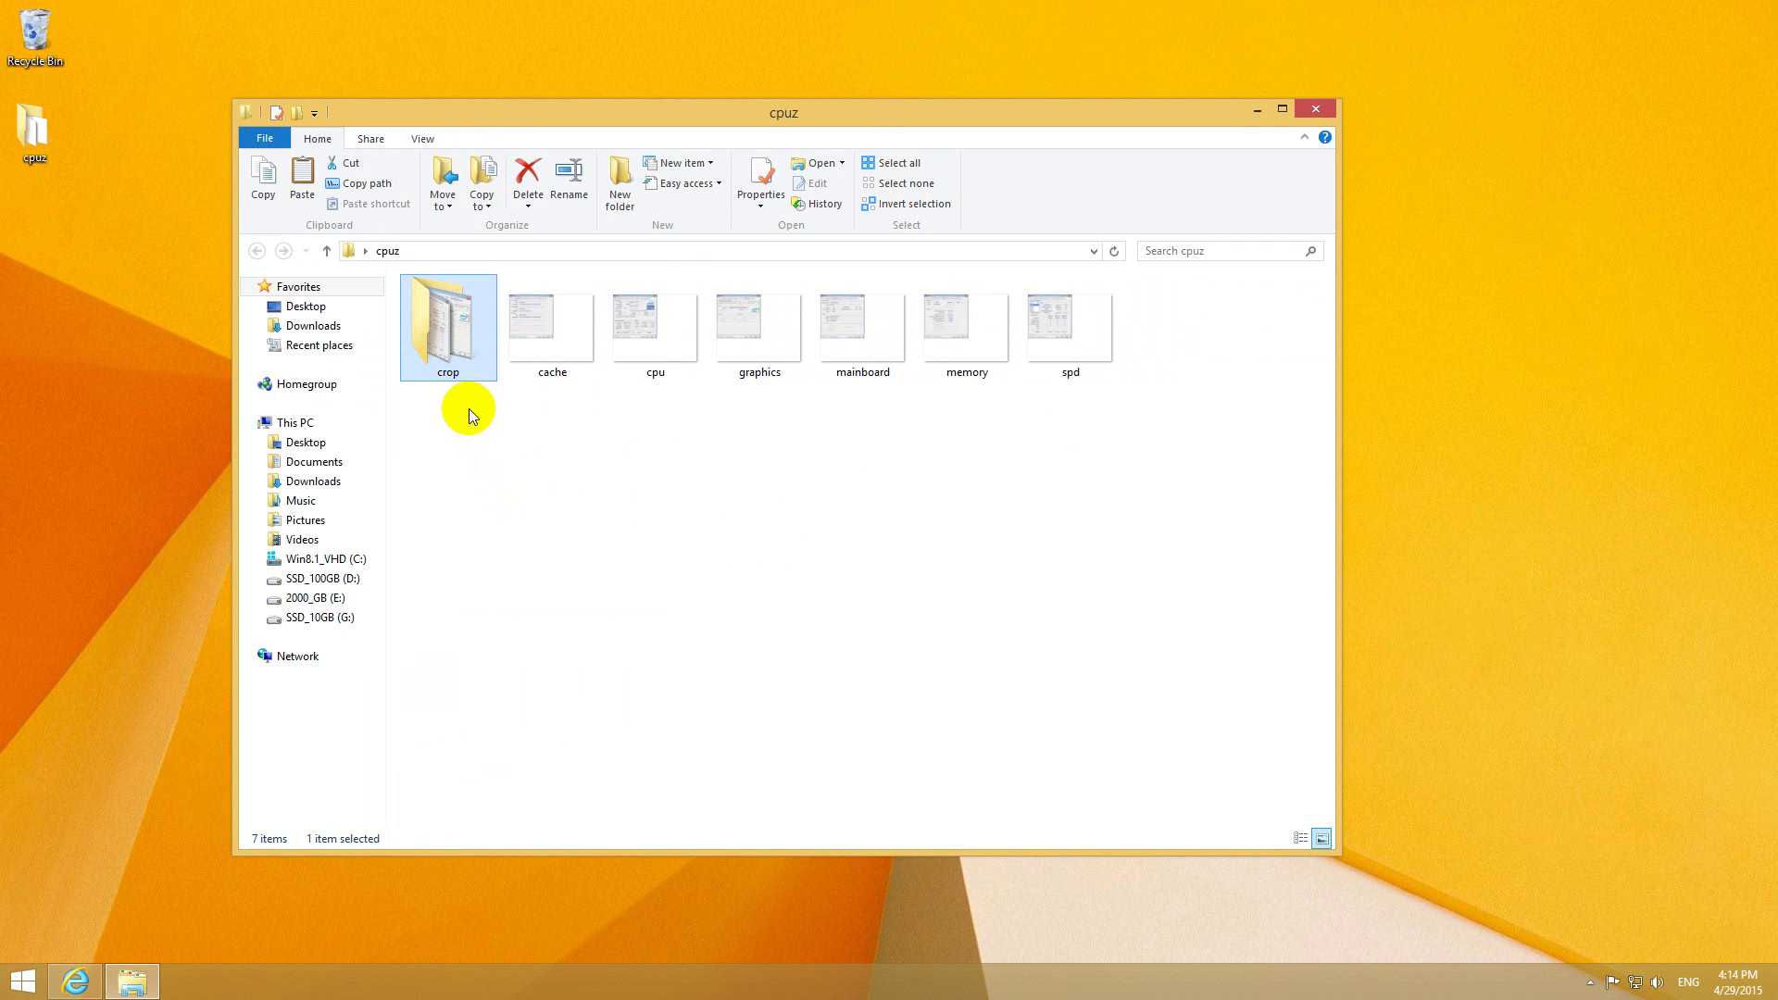
{"action": "double_click", "coordinate": [443, 324]}
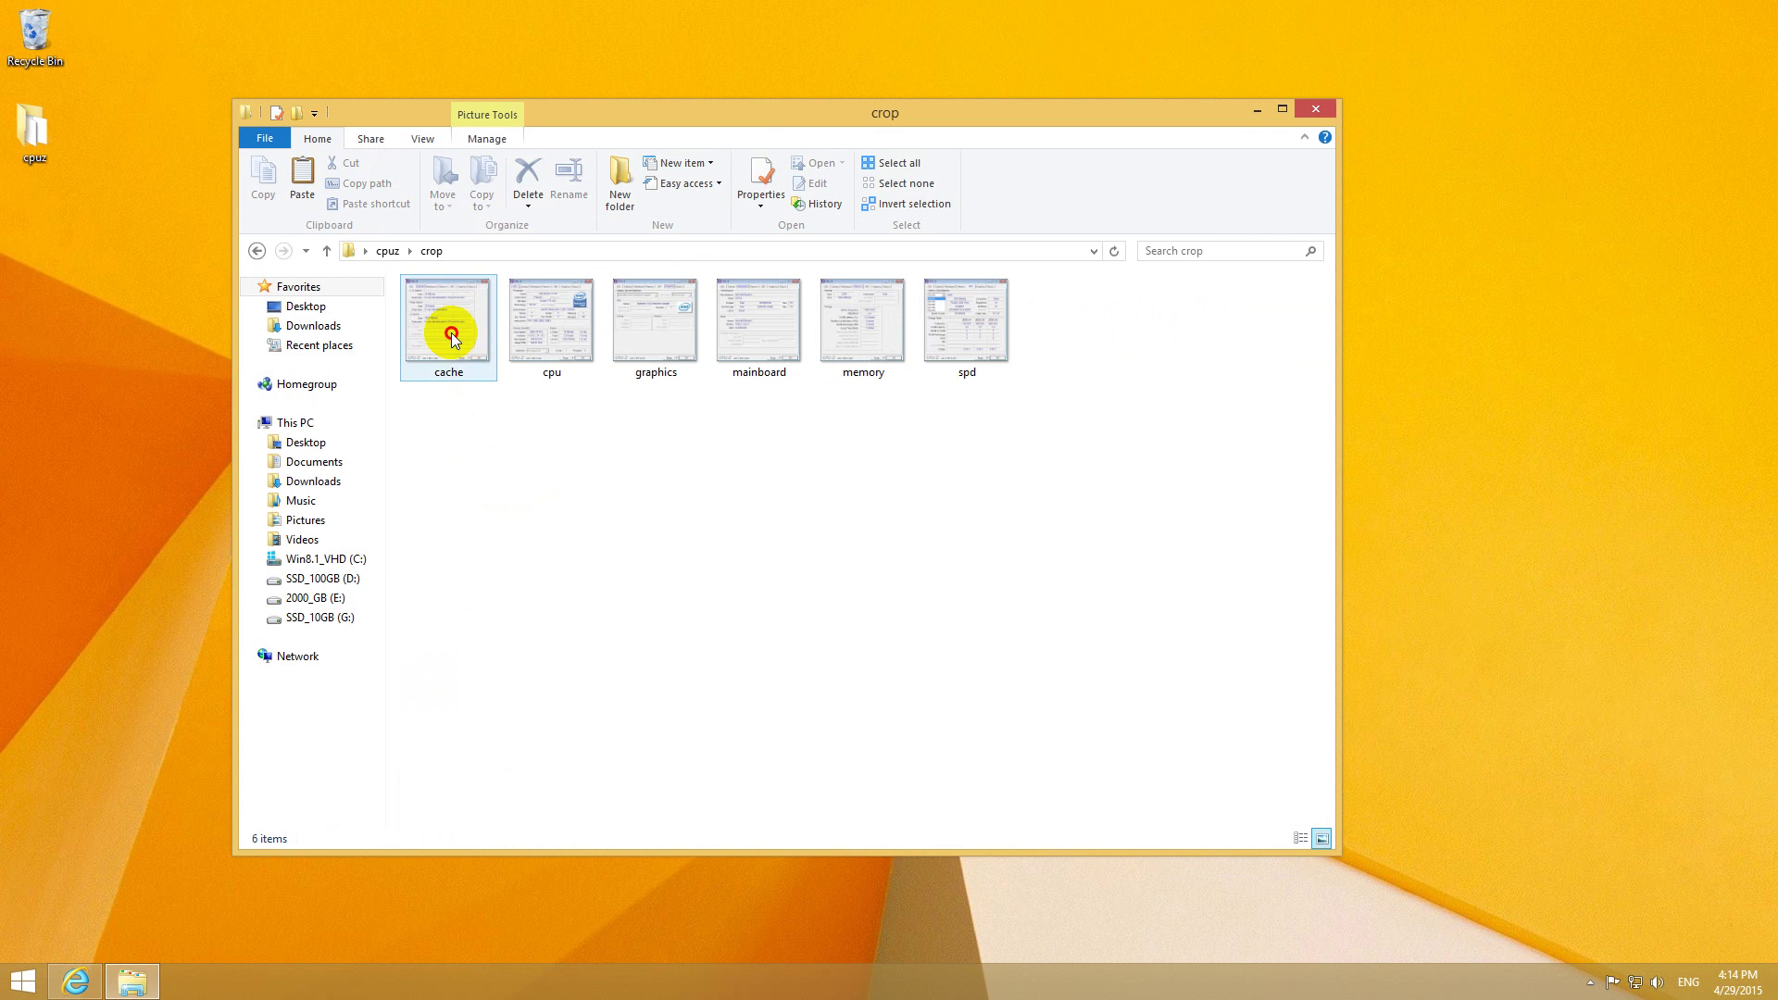
{"action": "double_click", "coordinate": [468, 356]}
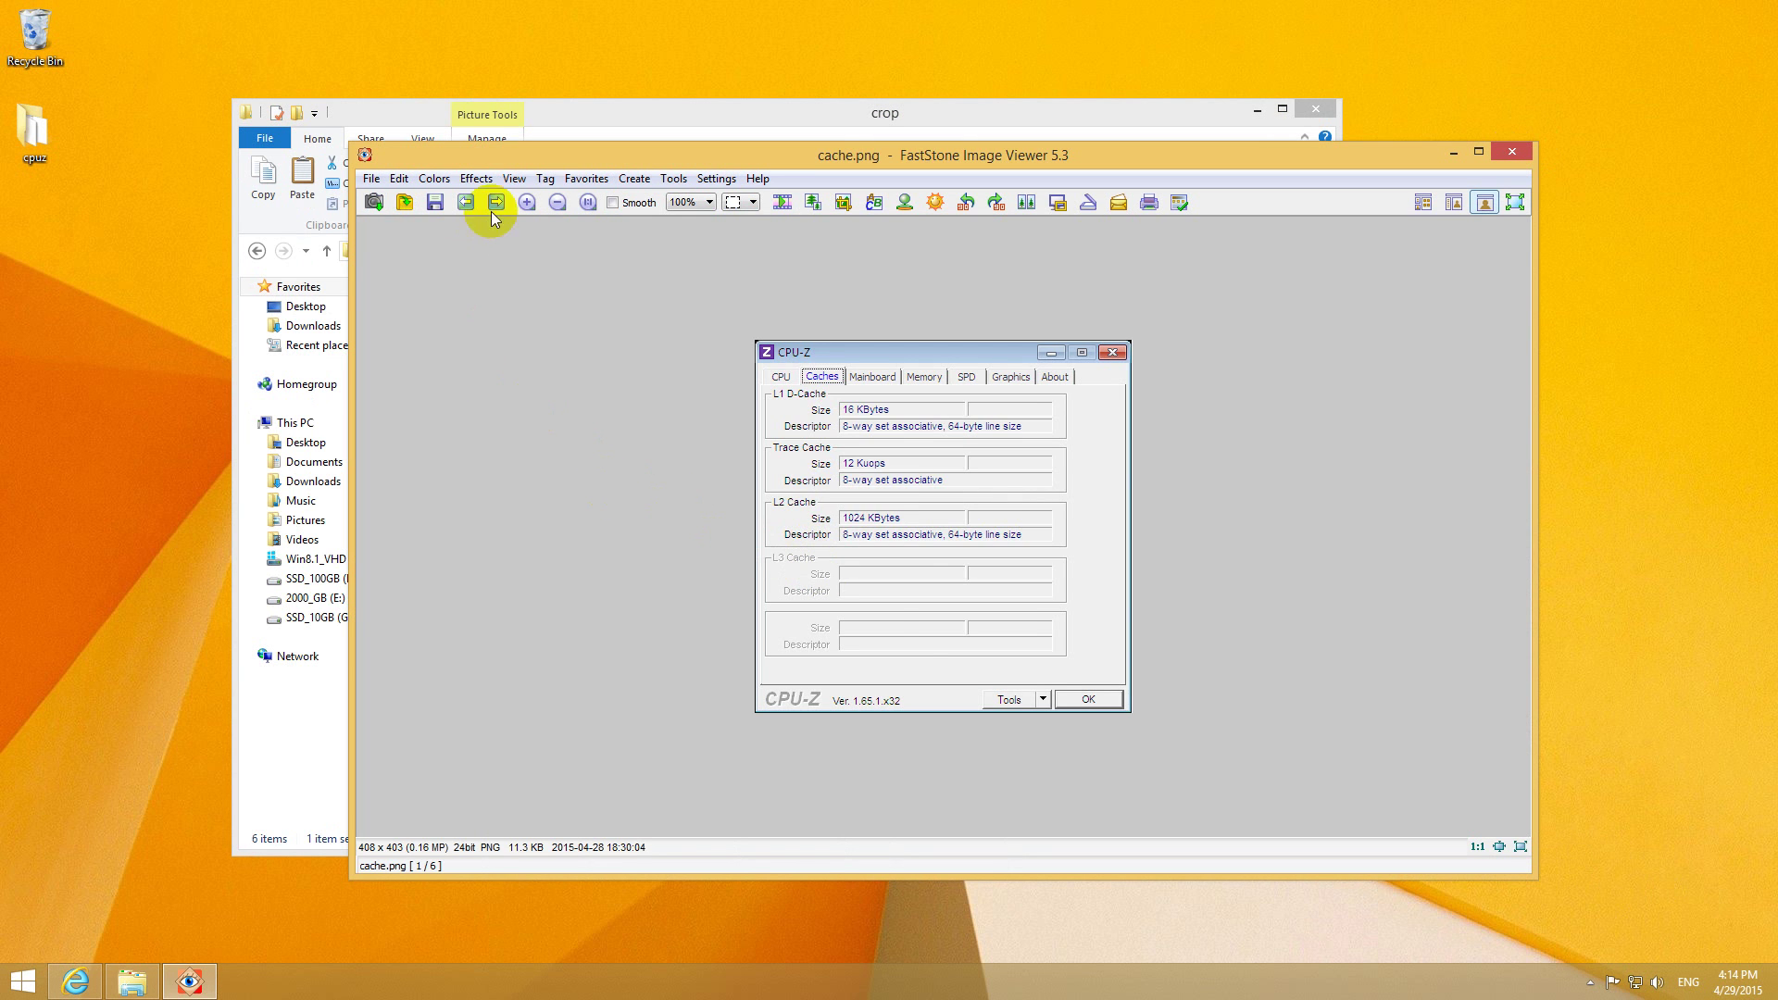
{"action": "left_click", "coordinate": [495, 202]}
{"action": "left_click", "coordinate": [495, 203]}
{"action": "left_click", "coordinate": [495, 203]}
{"action": "left_click", "coordinate": [496, 202]}
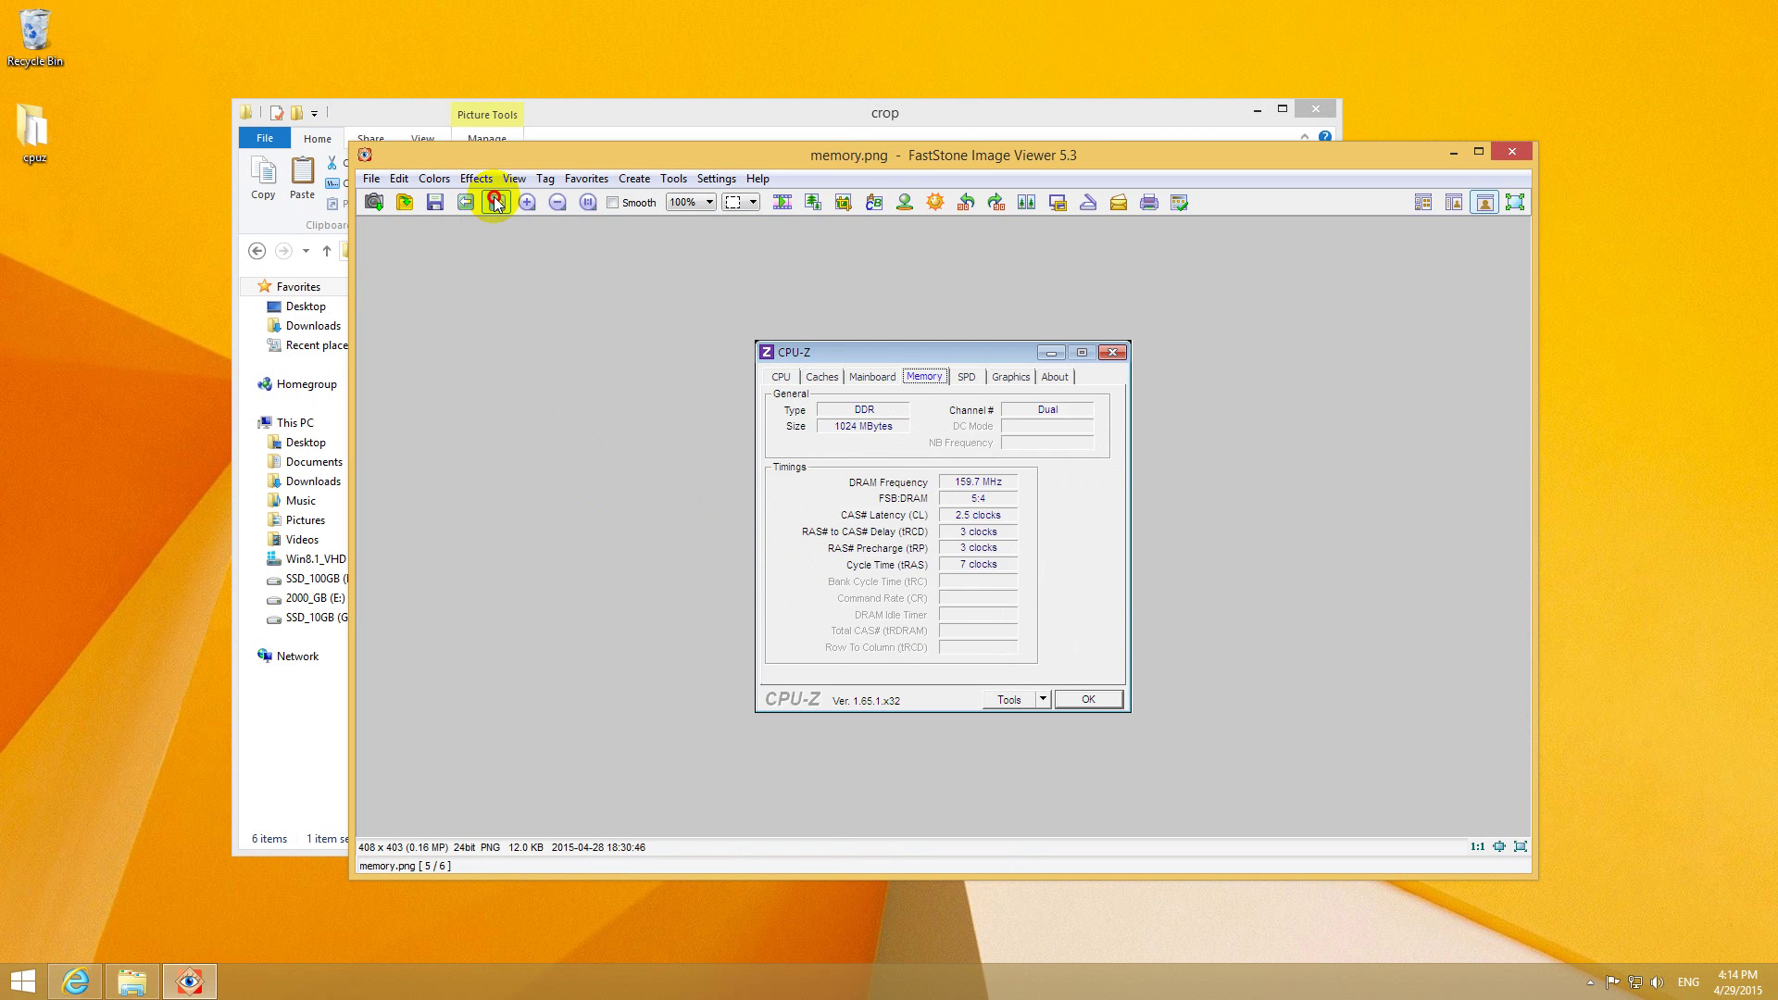
{"action": "left_click", "coordinate": [495, 202]}
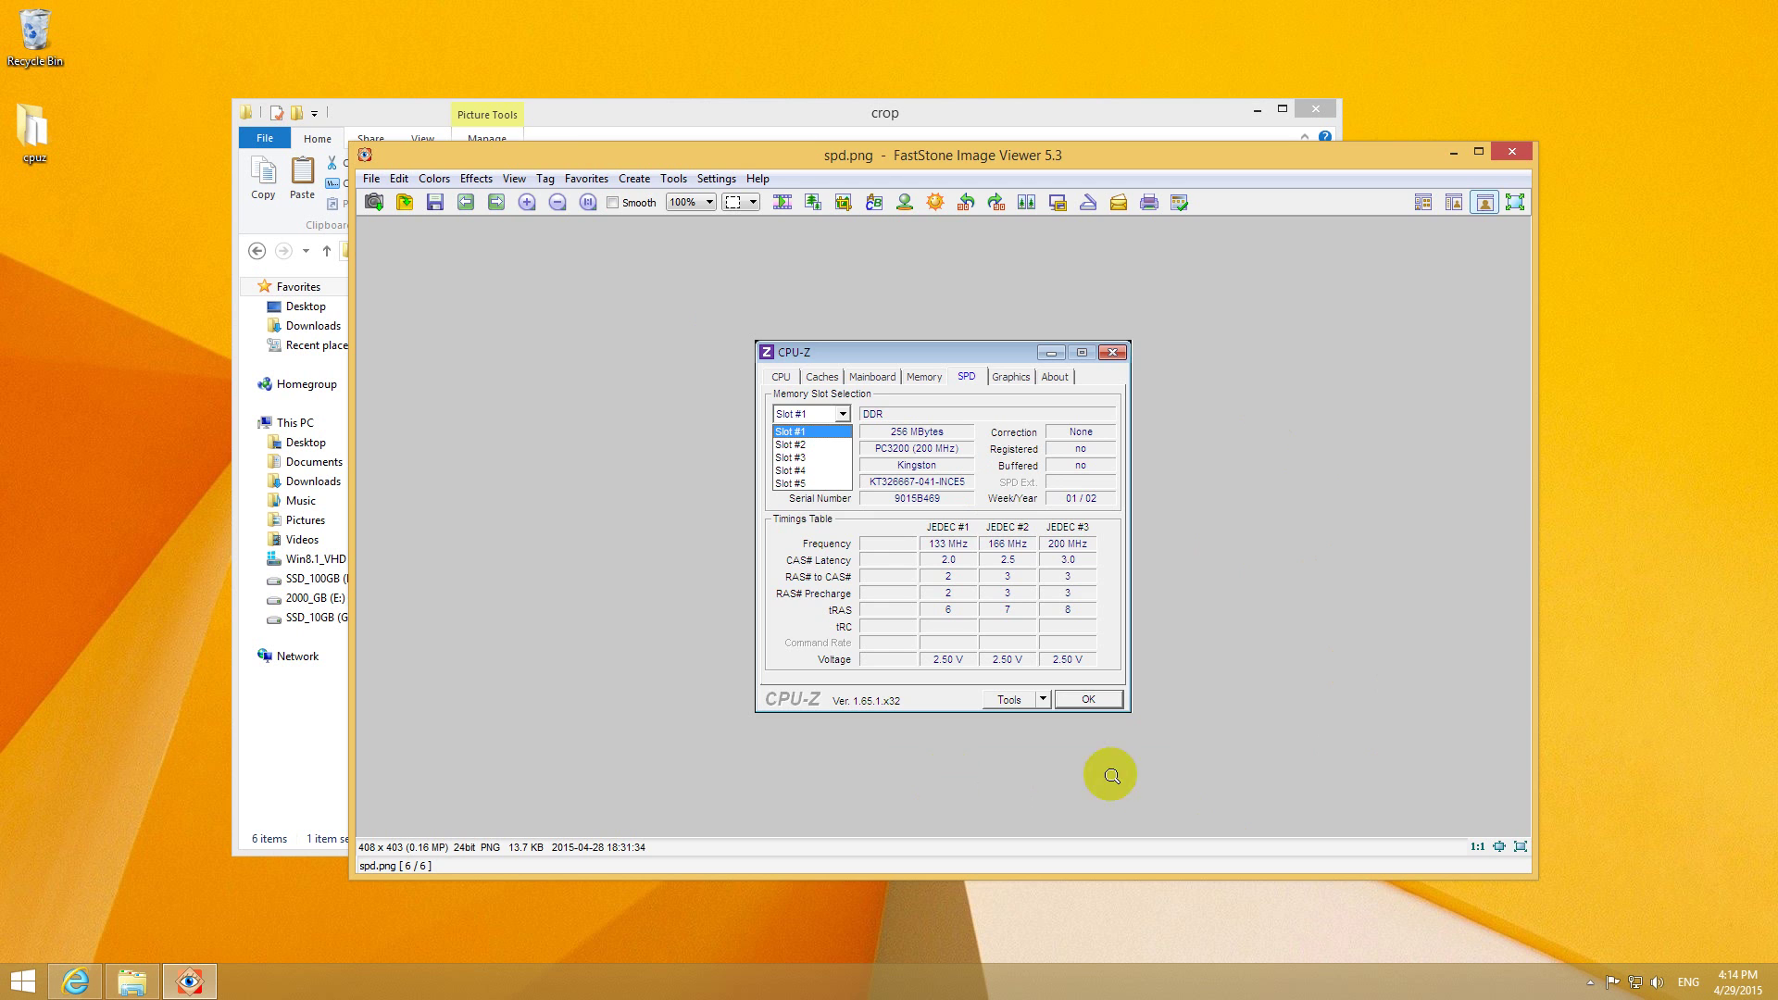
Go up to the cpuz folder and view the original images through spd.png
{"action": "left_click_drag", "start_coordinate": [701, 169], "coordinate": [1448, 322]}
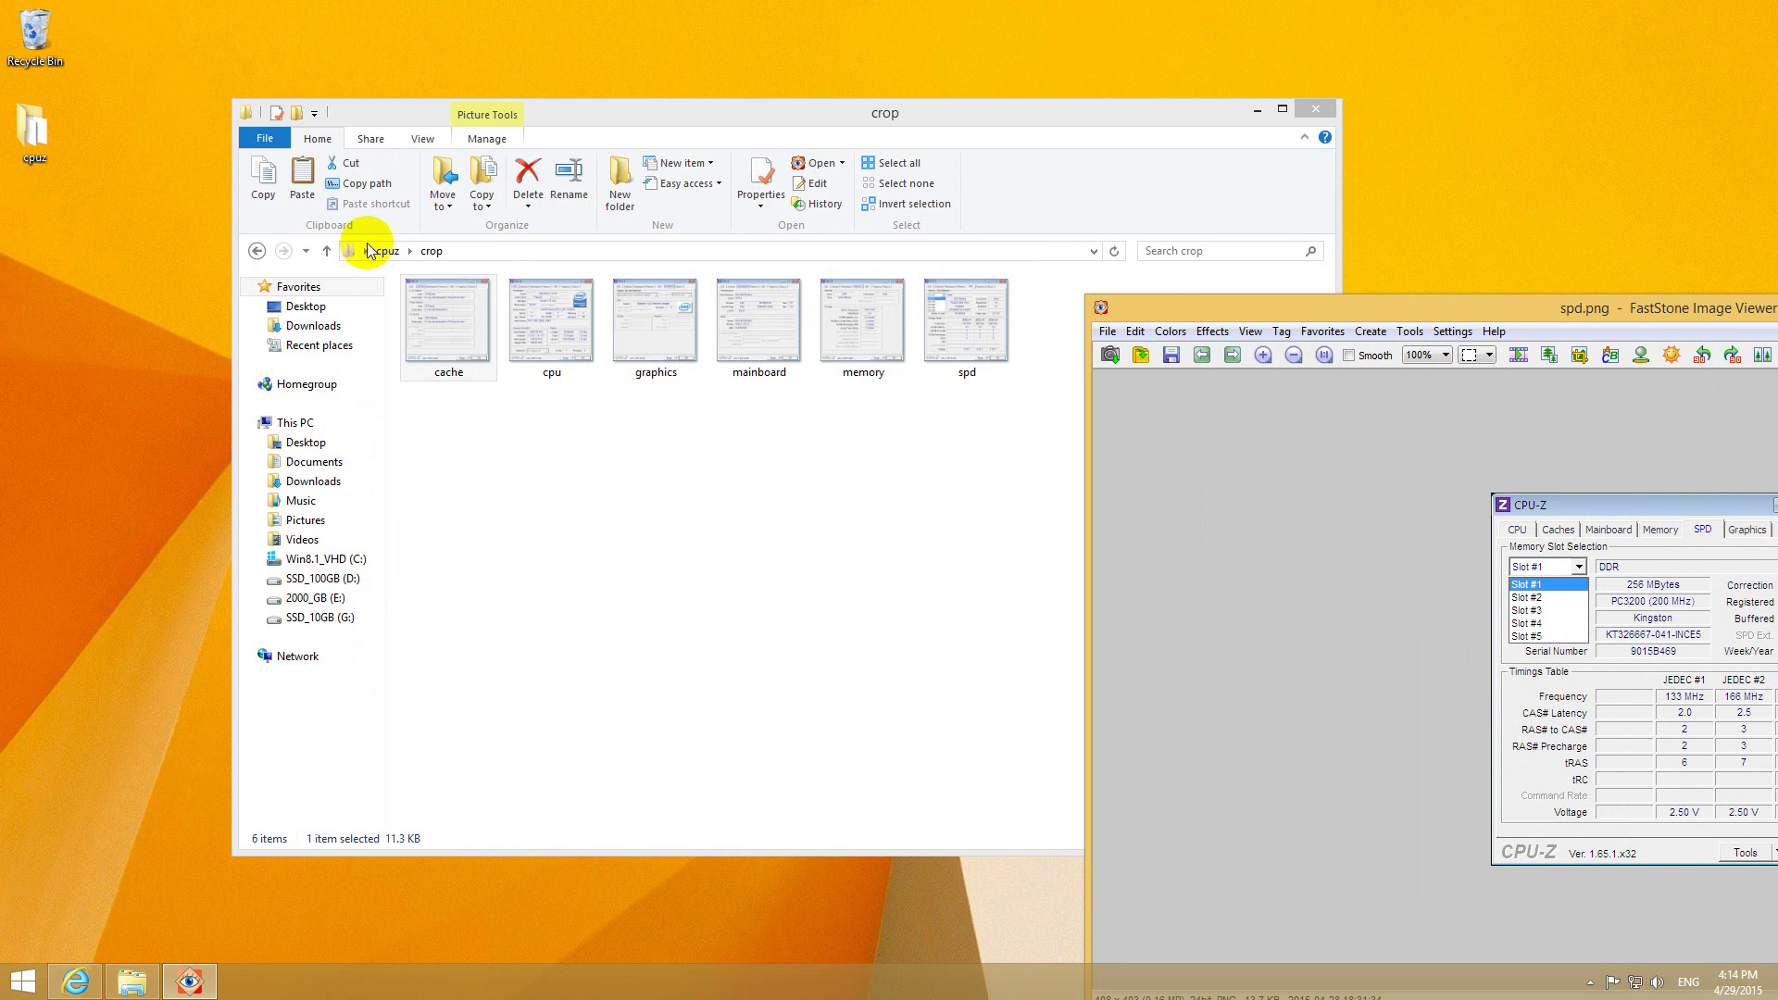
{"action": "left_click", "coordinate": [326, 251]}
{"action": "double_click", "coordinate": [555, 310]}
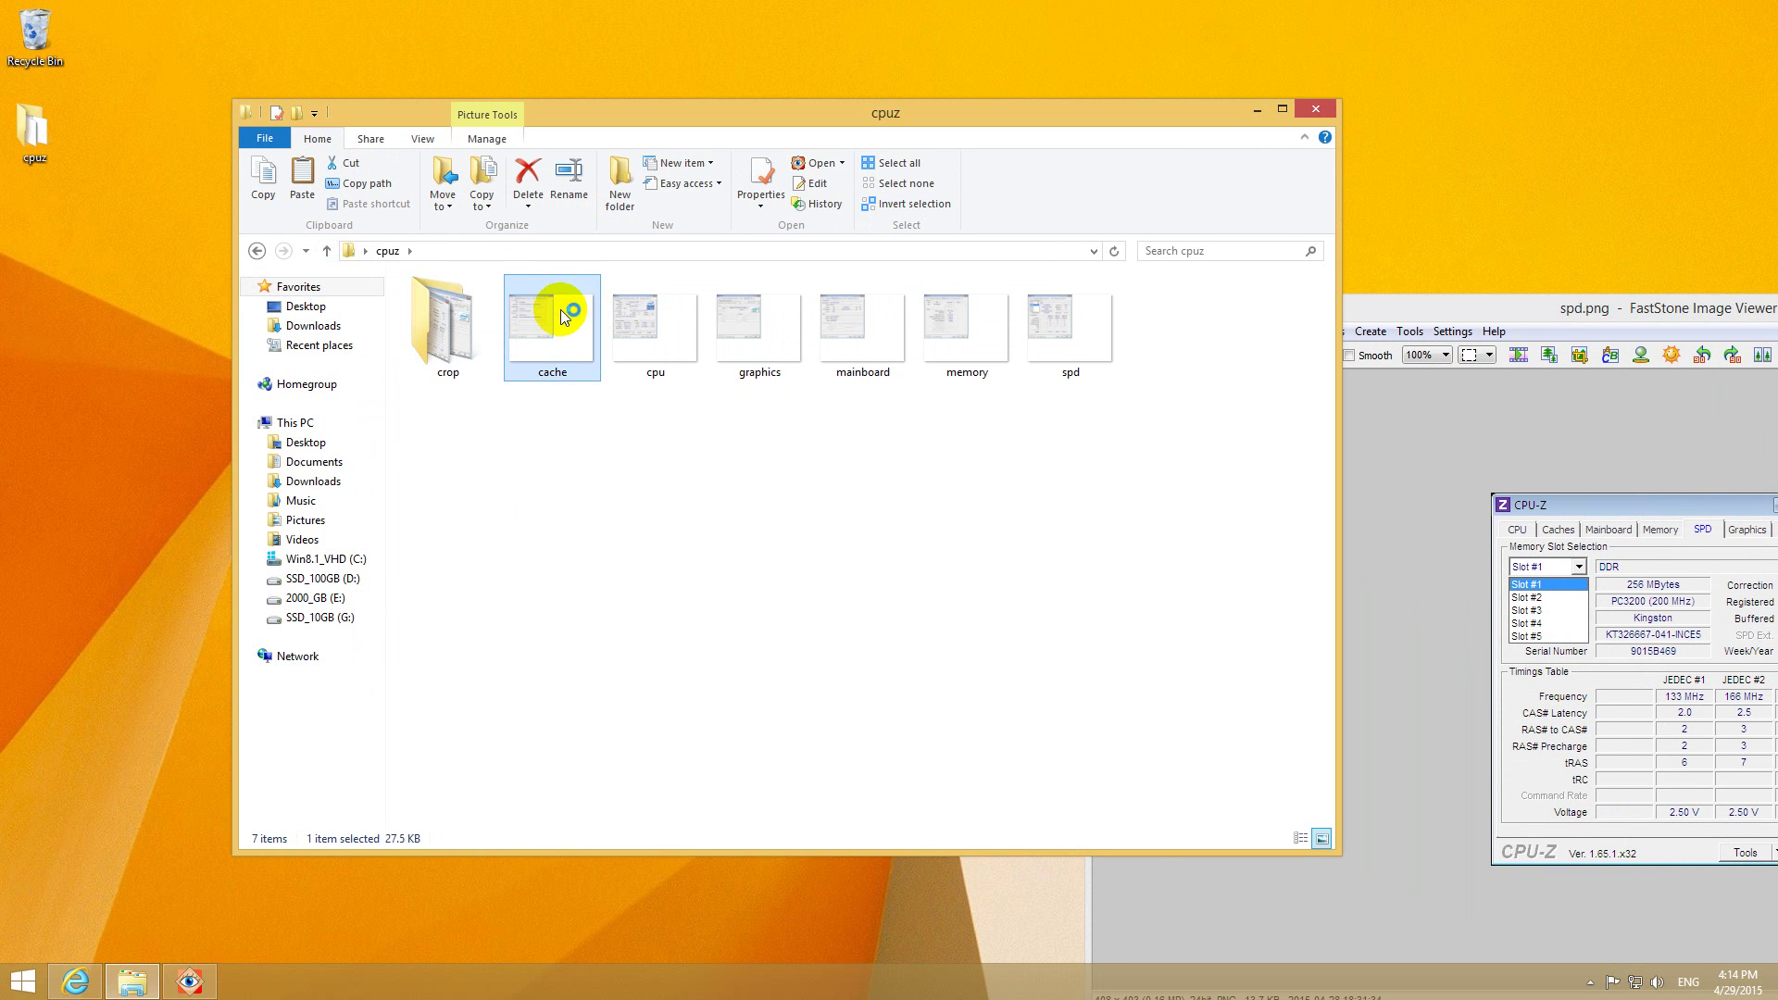
{"action": "left_click_drag", "start_coordinate": [1193, 317], "coordinate": [402, 215]}
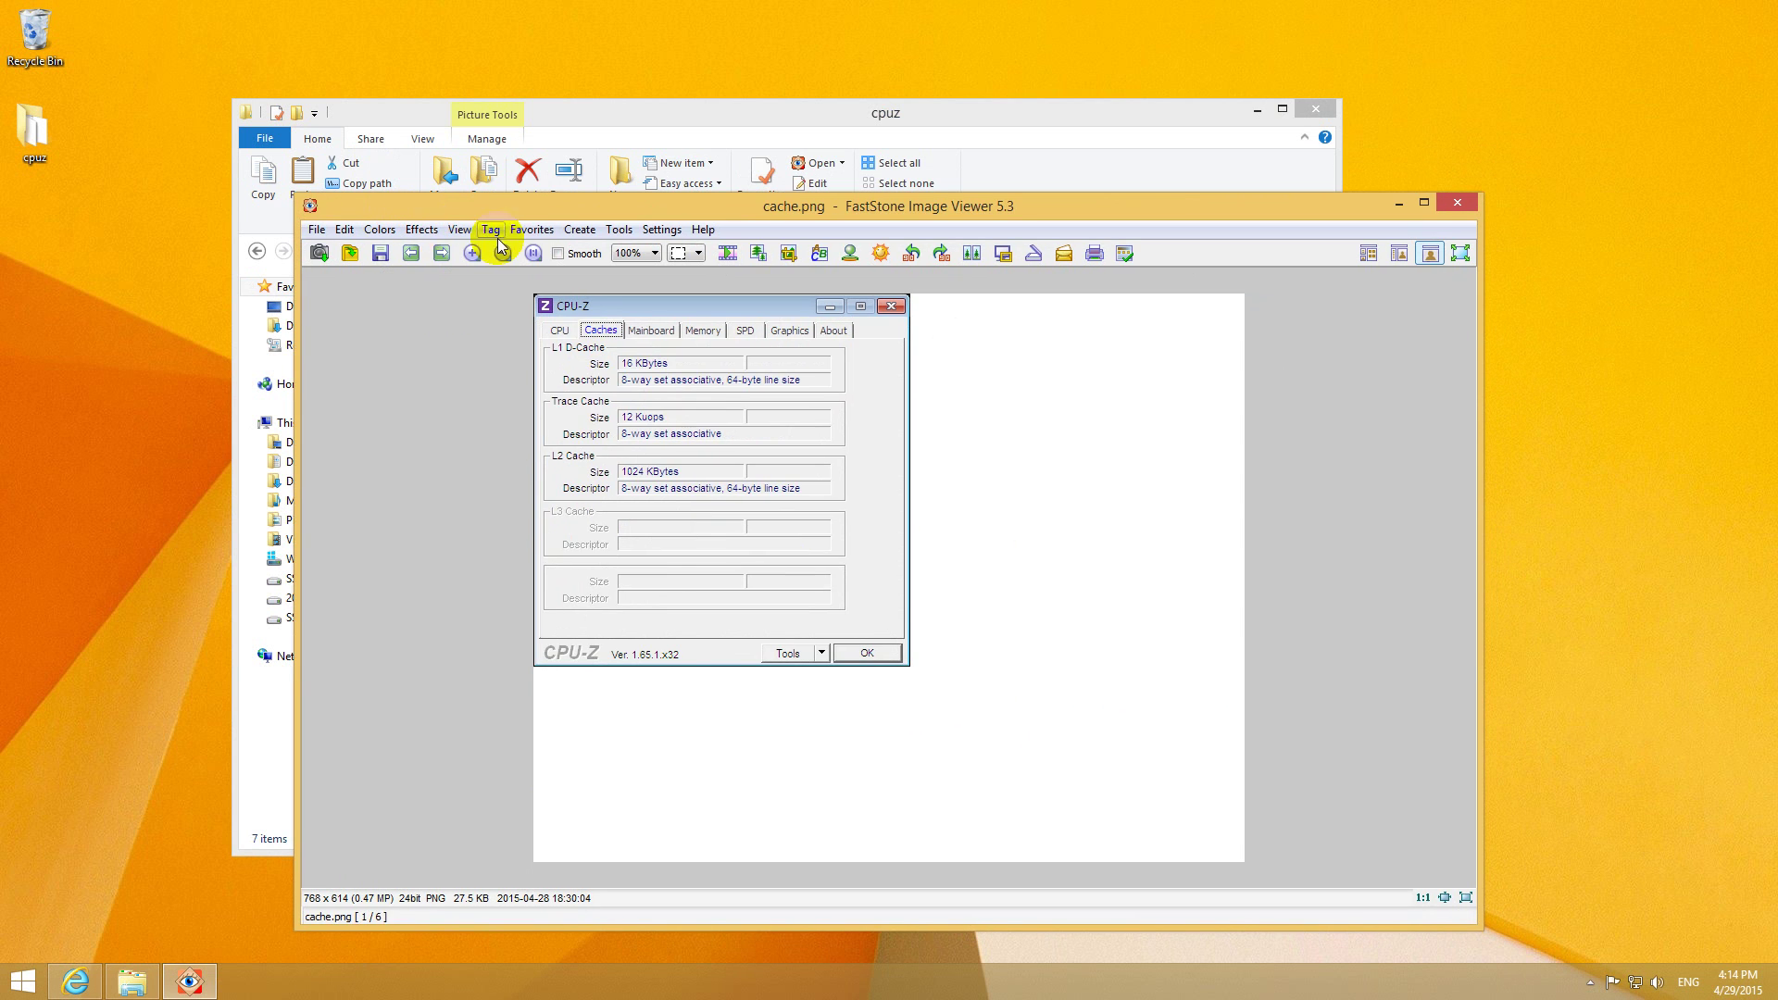
{"action": "left_click", "coordinate": [439, 254]}
{"action": "left_click", "coordinate": [436, 256]}
{"action": "left_click", "coordinate": [436, 255]}
{"action": "left_click", "coordinate": [436, 255]}
{"action": "left_click", "coordinate": [436, 255]}
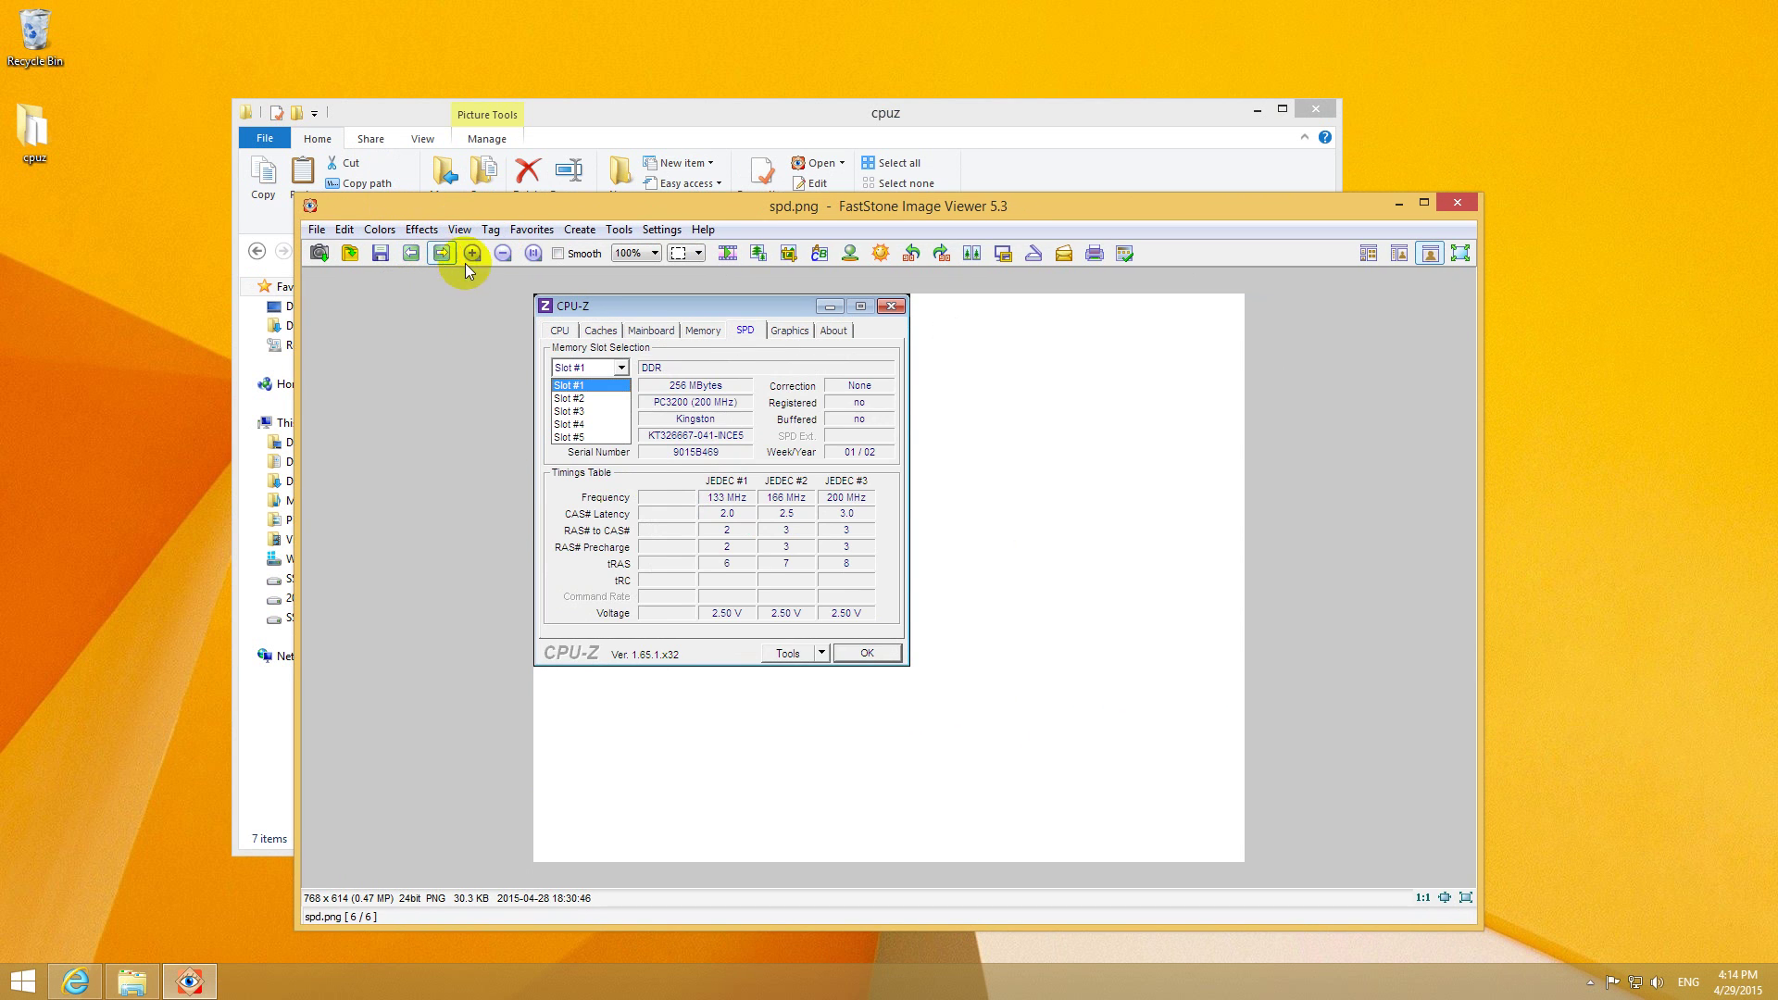
Return to the crop folder and open the cropped cpu image
{"action": "left_click", "coordinate": [1452, 206]}
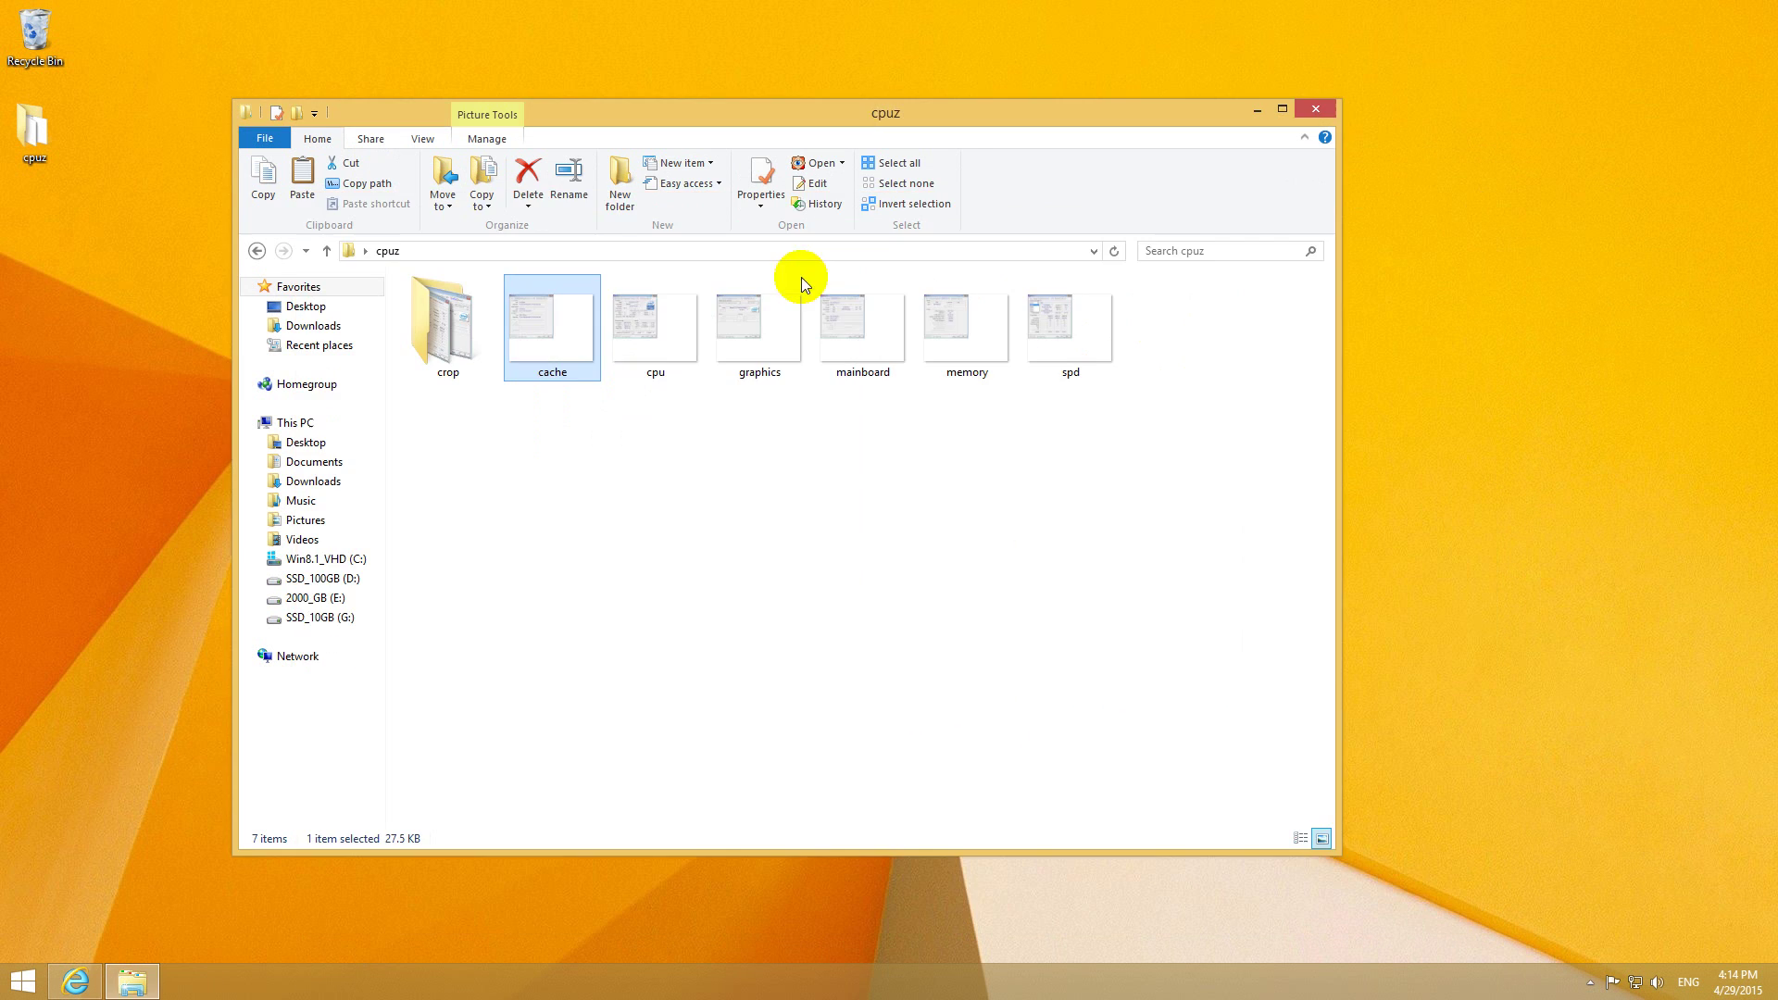
{"action": "double_click", "coordinate": [459, 320]}
{"action": "left_click", "coordinate": [546, 338]}
{"action": "double_click", "coordinate": [547, 338]}
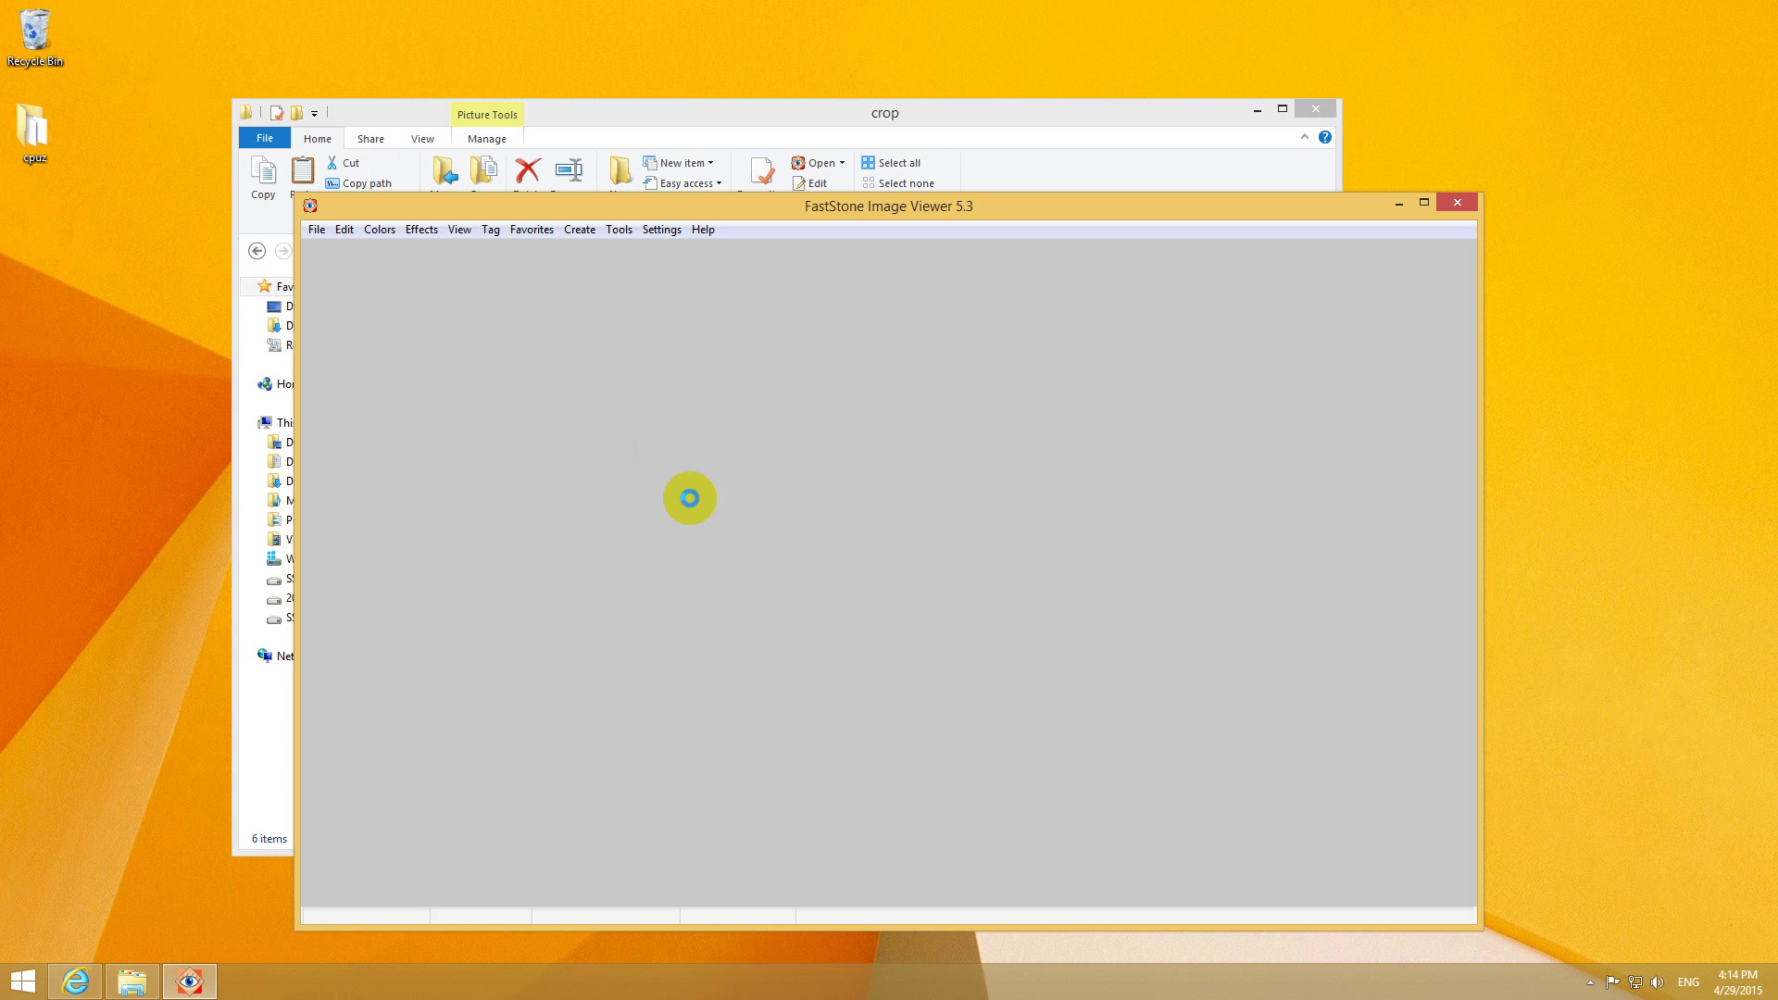